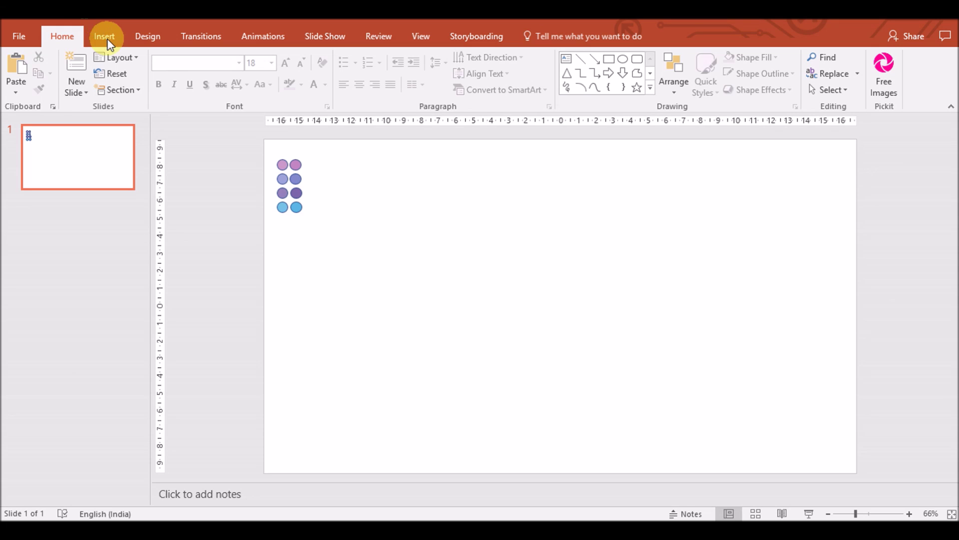
Draw a blue rectangle with square corners below the dot grid.
{"action": "left_click", "coordinate": [104, 35]}
{"action": "left_click", "coordinate": [240, 82]}
{"action": "left_click", "coordinate": [304, 129]}
{"action": "mouse_move", "coordinate": [407, 188]}
{"action": "left_mouse_down"}
{"action": "mouse_move", "coordinate": [608, 259]}
{"action": "mouse_move", "coordinate": [706, 261]}
{"action": "mouse_move", "coordinate": [662, 240]}
{"action": "mouse_move", "coordinate": [674, 260]}
{"action": "mouse_move", "coordinate": [664, 253]}
{"action": "left_mouse_up"}
{"action": "left_click_drag", "start_coordinate": [418, 188], "coordinate": [411, 188]}
{"action": "left_click_drag", "start_coordinate": [471, 213], "coordinate": [355, 257]}
Remove the rectangle's outline and place a duplicate overlapping it up and to the right.
{"action": "left_click", "coordinate": [370, 74]}
{"action": "left_click", "coordinate": [357, 225]}
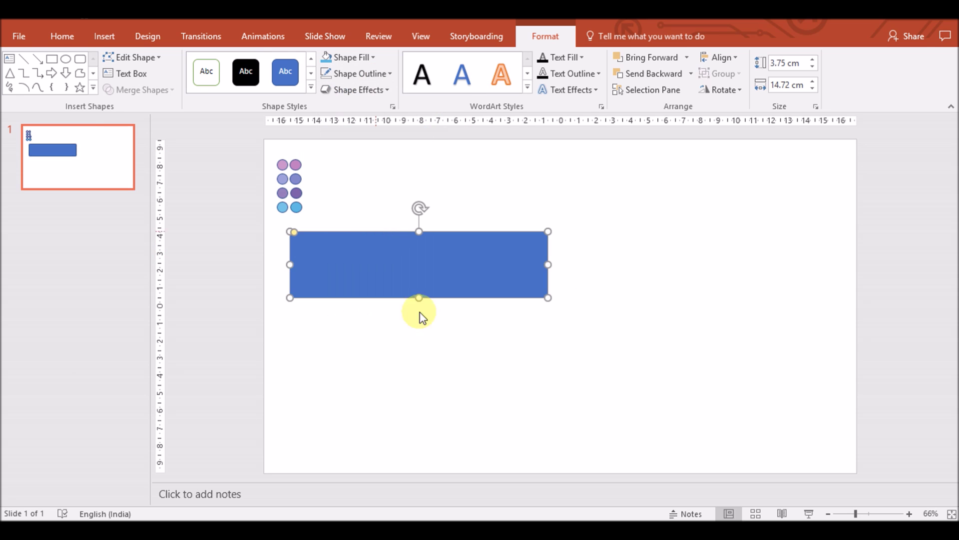
{"action": "left_click", "coordinate": [459, 368]}
{"action": "left_click", "coordinate": [445, 294]}
{"action": "mouse_move", "coordinate": [447, 294]}
{"action": "left_mouse_down"}
{"action": "mouse_move", "coordinate": [446, 263]}
{"action": "mouse_move", "coordinate": [496, 269]}
{"action": "left_mouse_up"}
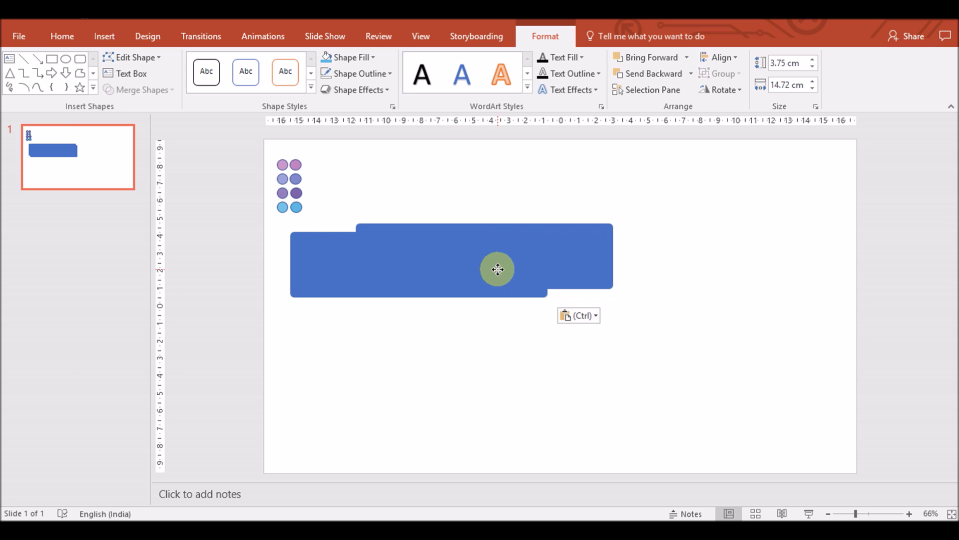
{"action": "left_click", "coordinate": [388, 73]}
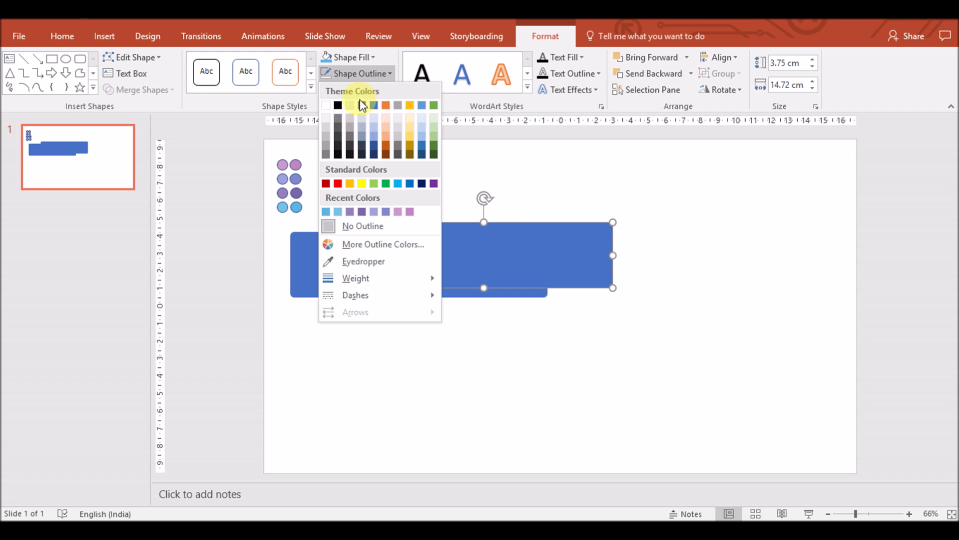
Give the top rectangle a white 2¼ pt outline.
{"action": "left_click", "coordinate": [322, 103]}
{"action": "key", "text": "Escape"}
{"action": "left_click", "coordinate": [400, 236]}
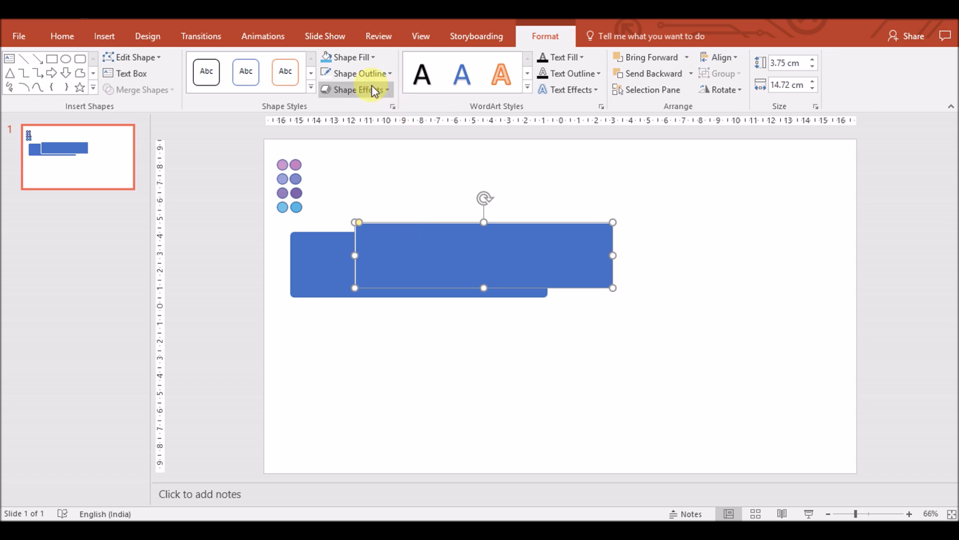
{"action": "left_click", "coordinate": [375, 74]}
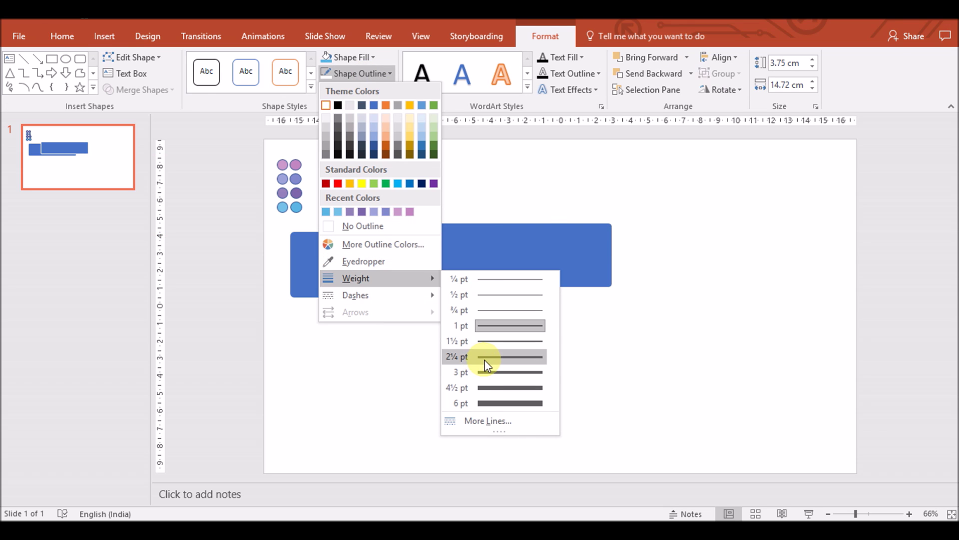
{"action": "left_click", "coordinate": [483, 358]}
{"action": "left_click", "coordinate": [446, 367]}
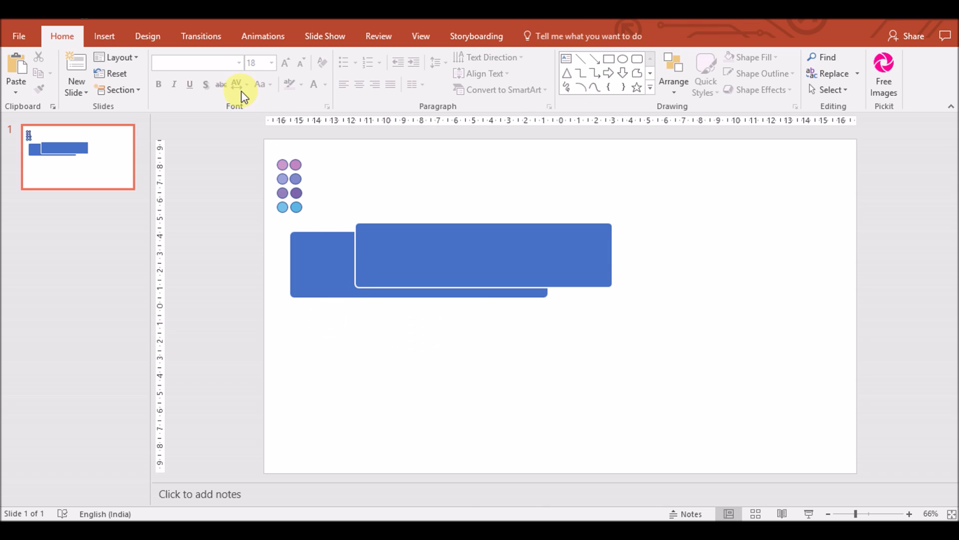
Bring up the slide's Format Background settings.
{"action": "left_click", "coordinate": [379, 256]}
{"action": "left_click", "coordinate": [334, 259]}
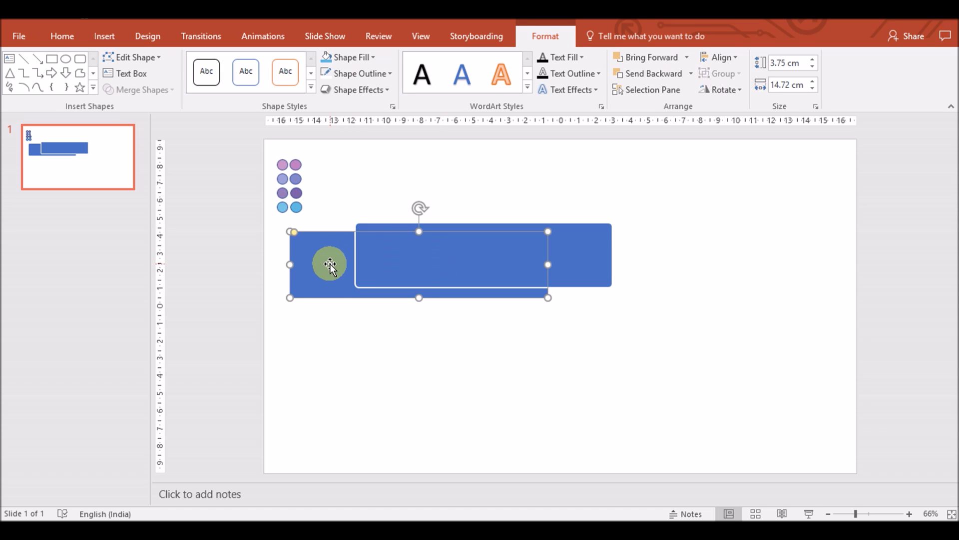
{"action": "right_click", "coordinate": [414, 399]}
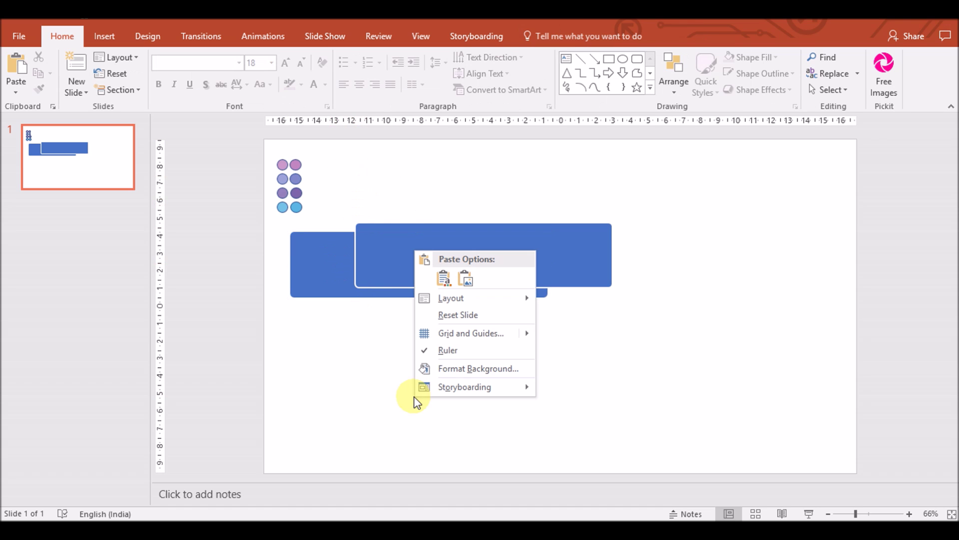
{"action": "left_click", "coordinate": [466, 370]}
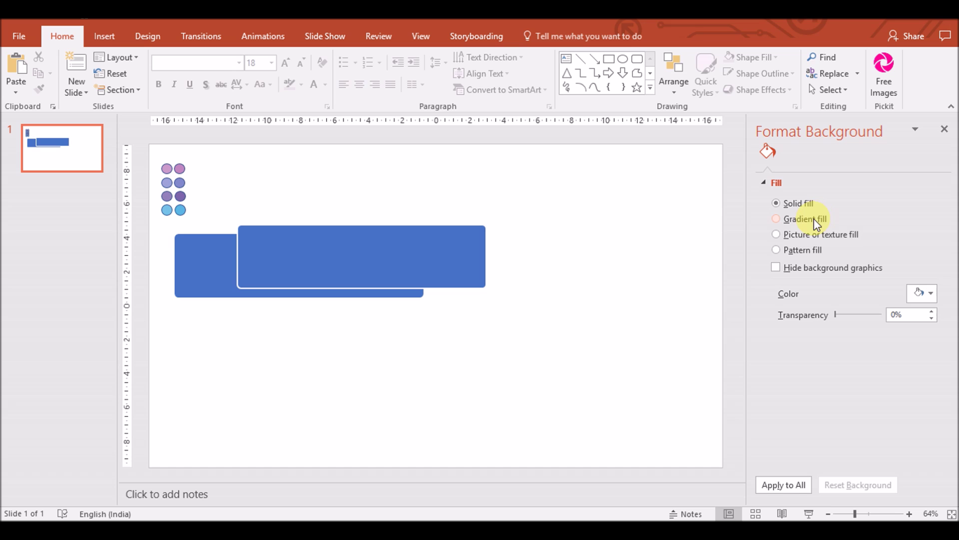
Set the slide background to dark grey and fill the back rectangle with white.
{"action": "left_click", "coordinate": [931, 294]}
{"action": "left_click", "coordinate": [856, 373]}
{"action": "left_click", "coordinate": [214, 293]}
{"action": "left_click", "coordinate": [545, 36]}
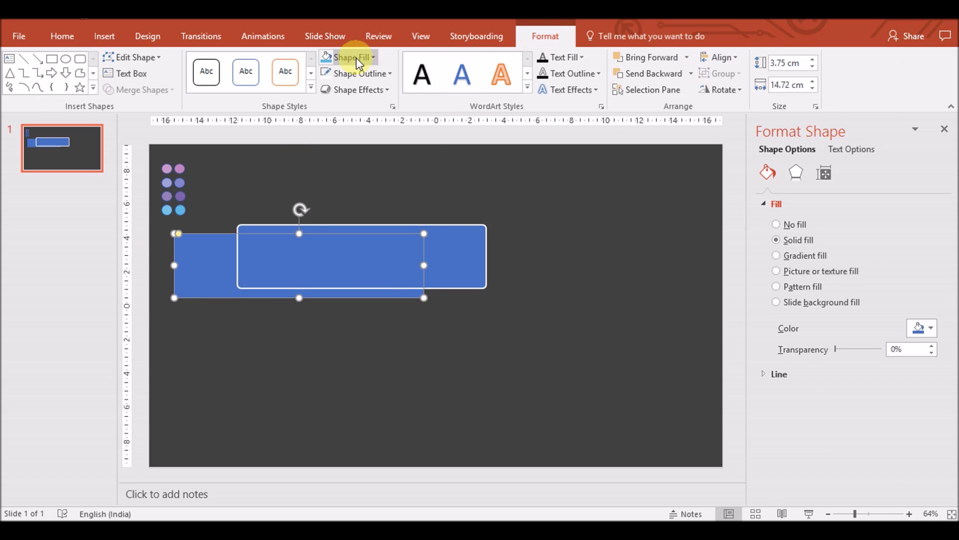
{"action": "left_click", "coordinate": [362, 58]}
{"action": "left_click", "coordinate": [325, 88]}
{"action": "left_click", "coordinate": [286, 331]}
Copy the white rectangle into a small 1.38 × 5.4 cm bar over the blue rectangle's left edge.
{"action": "left_click", "coordinate": [202, 291]}
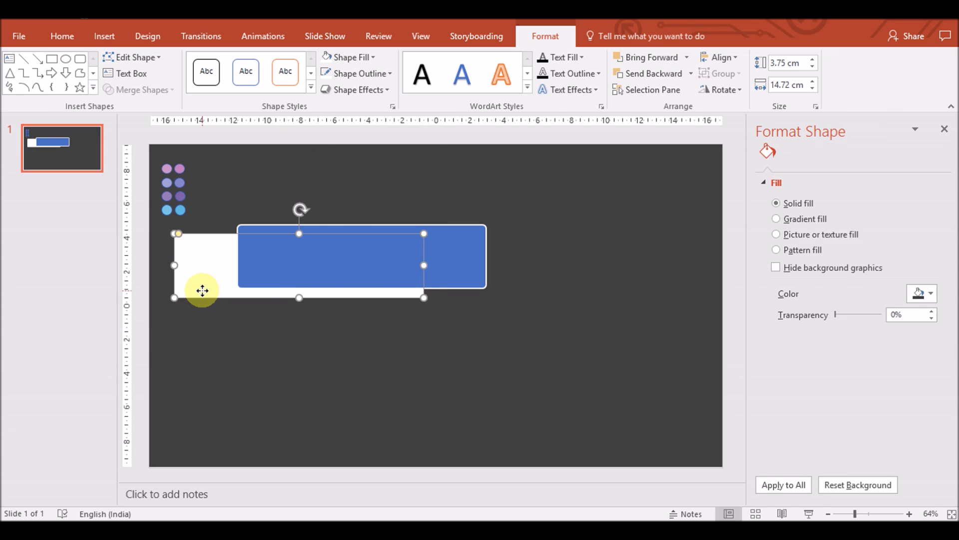
{"action": "key", "text": "ctrl+c"}
{"action": "key", "text": "ctrl+v"}
{"action": "mouse_move", "coordinate": [266, 278]}
{"action": "left_mouse_down"}
{"action": "mouse_move", "coordinate": [272, 246]}
{"action": "mouse_move", "coordinate": [328, 261]}
{"action": "mouse_move", "coordinate": [273, 251]}
{"action": "left_mouse_up"}
{"action": "left_click", "coordinate": [307, 326]}
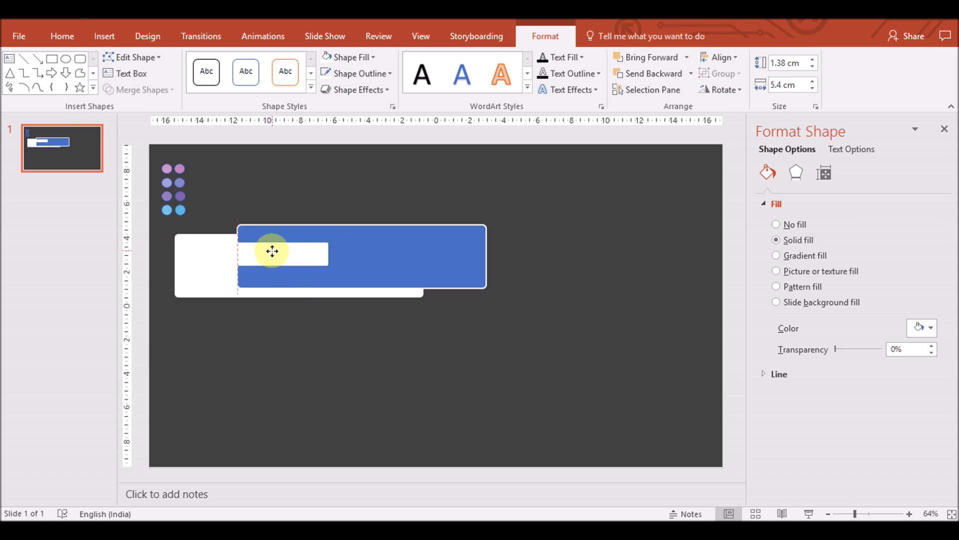
{"action": "key", "text": "ctrl+Right"}
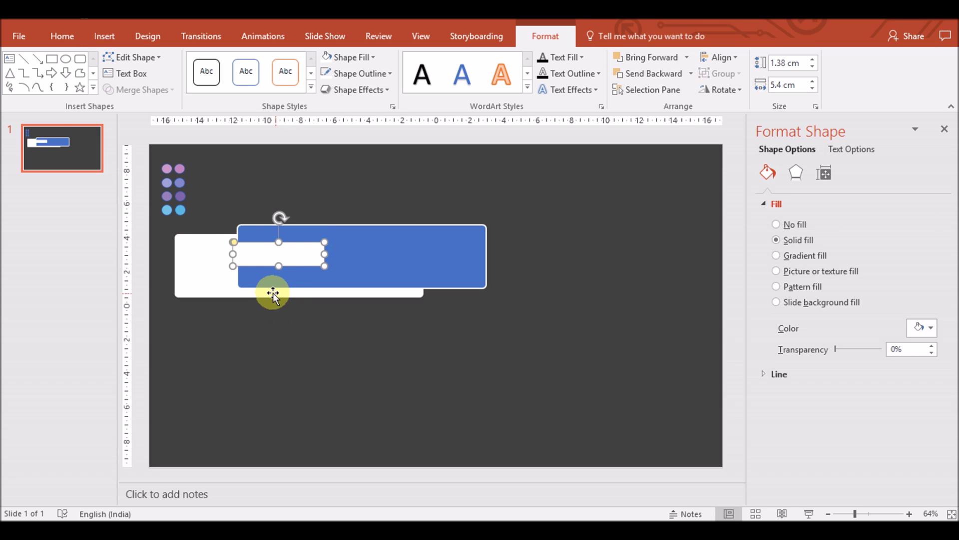
{"action": "key", "text": "ctrl+Up"}
{"action": "left_click", "coordinate": [334, 346]}
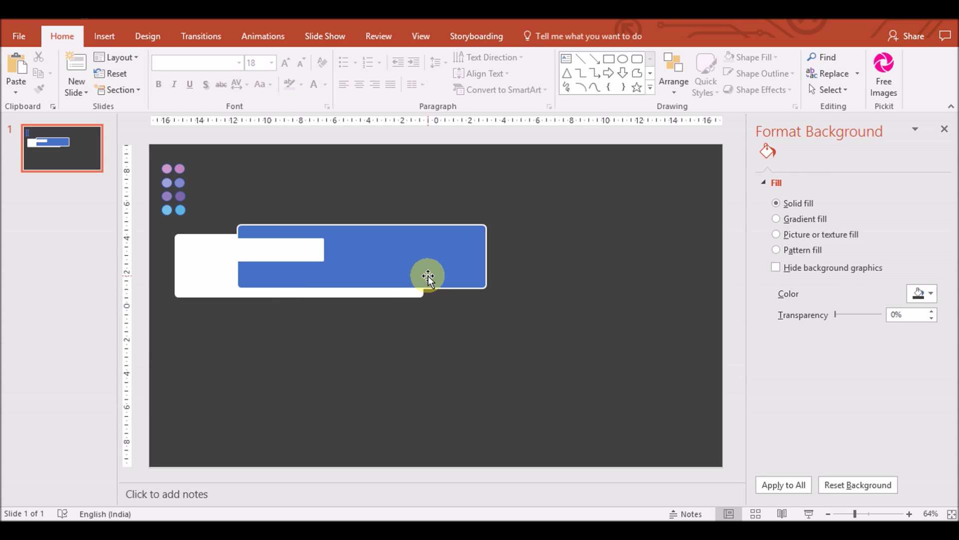
{"action": "left_click", "coordinate": [105, 36]}
Draw a trial triangle across the rectangles, then delete it.
{"action": "left_click", "coordinate": [239, 75]}
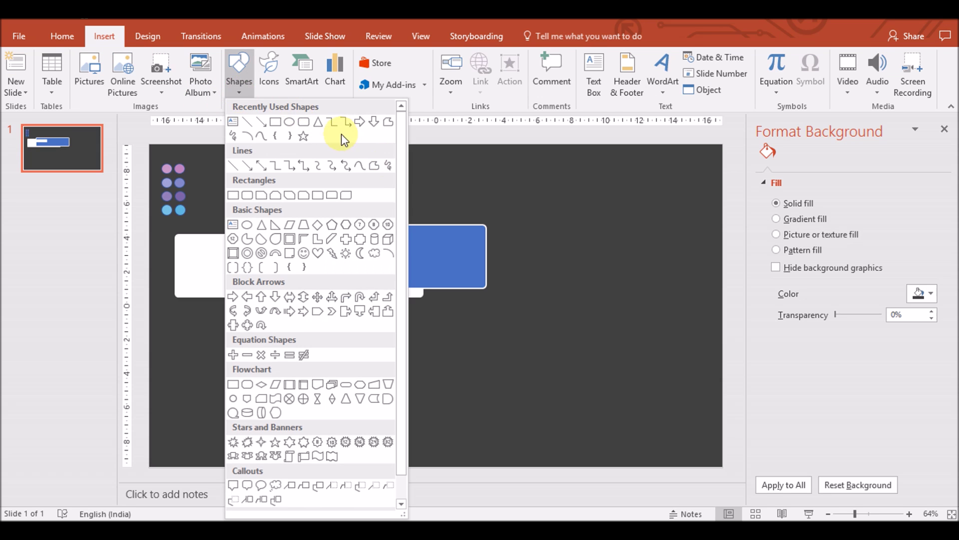
{"action": "left_click", "coordinate": [304, 125]}
{"action": "left_click_drag", "start_coordinate": [242, 286], "coordinate": [480, 263]}
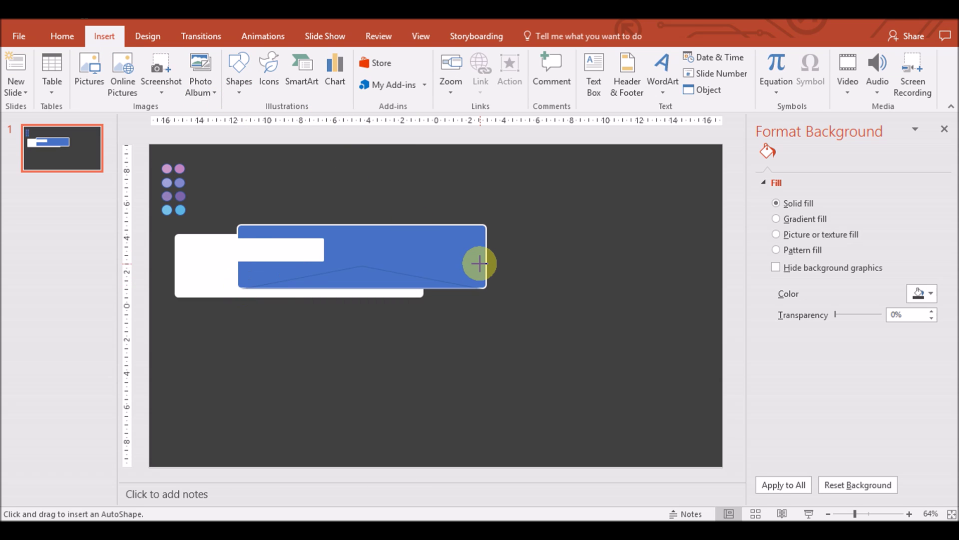
{"action": "mouse_move", "coordinate": [383, 256]}
{"action": "left_mouse_down"}
{"action": "mouse_move", "coordinate": [449, 245]}
{"action": "mouse_move", "coordinate": [484, 272]}
{"action": "left_mouse_up"}
{"action": "left_click_drag", "start_coordinate": [364, 253], "coordinate": [365, 233]}
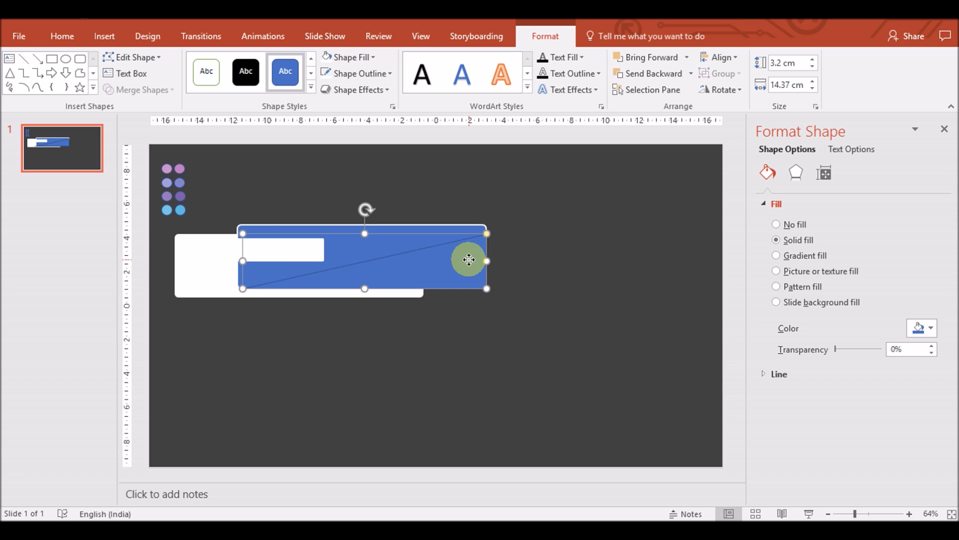
{"action": "key", "text": "Delete"}
Copy the upper blue rectangle and move the copy lower down the slide.
{"action": "left_click", "coordinate": [401, 263]}
{"action": "key", "text": "ctrl+c"}
{"action": "key", "text": "ctrl+v"}
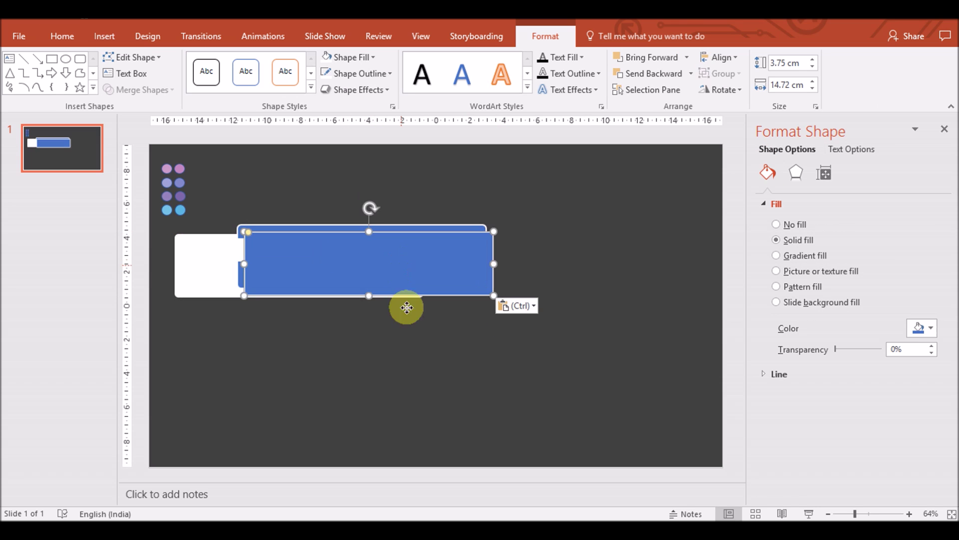
{"action": "left_click_drag", "start_coordinate": [401, 263], "coordinate": [473, 373]}
{"action": "left_click", "coordinate": [105, 36]}
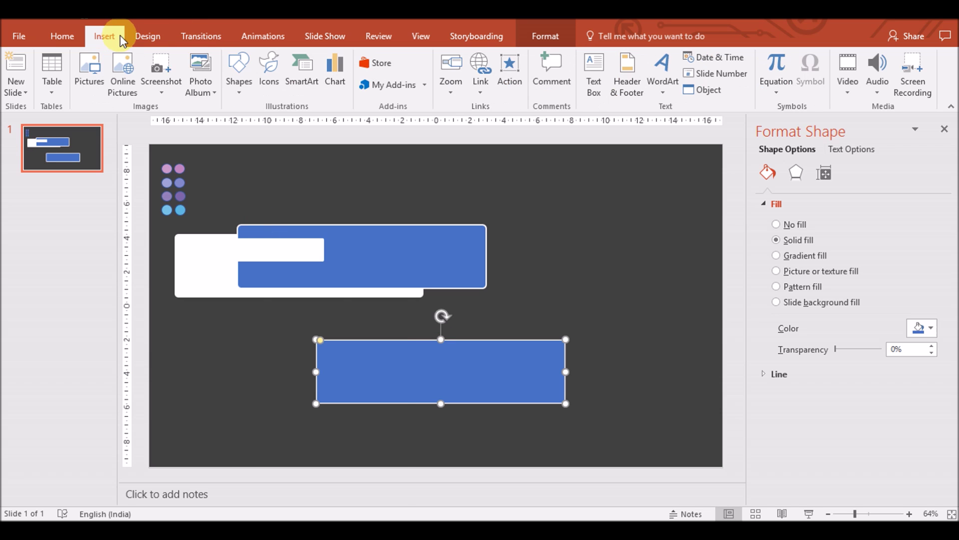
{"action": "left_click", "coordinate": [238, 75]}
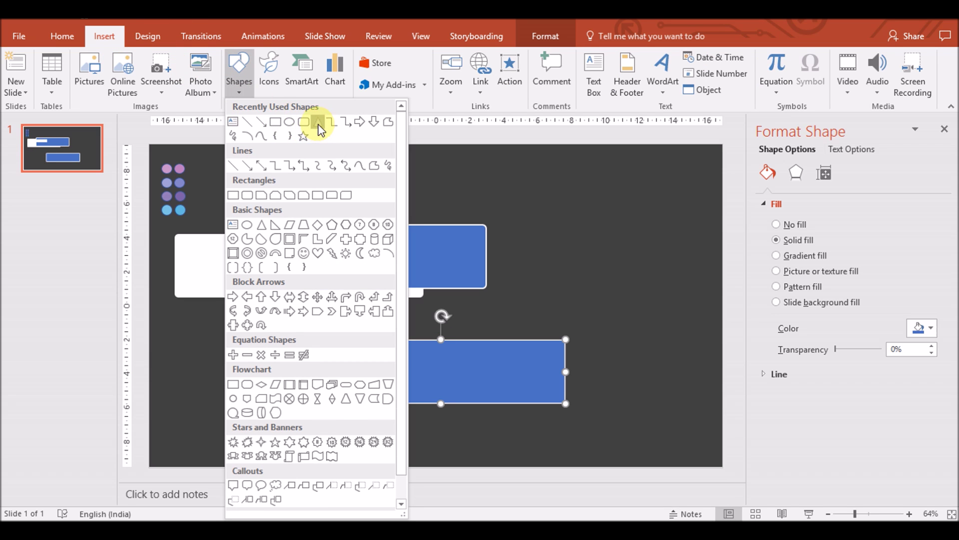
Draw a triangle over the lower rectangle, rotate it about 20° and enlarge it to 8.28 × 16.06 cm.
{"action": "left_click", "coordinate": [320, 131]}
{"action": "left_click_drag", "start_coordinate": [299, 419], "coordinate": [536, 320]}
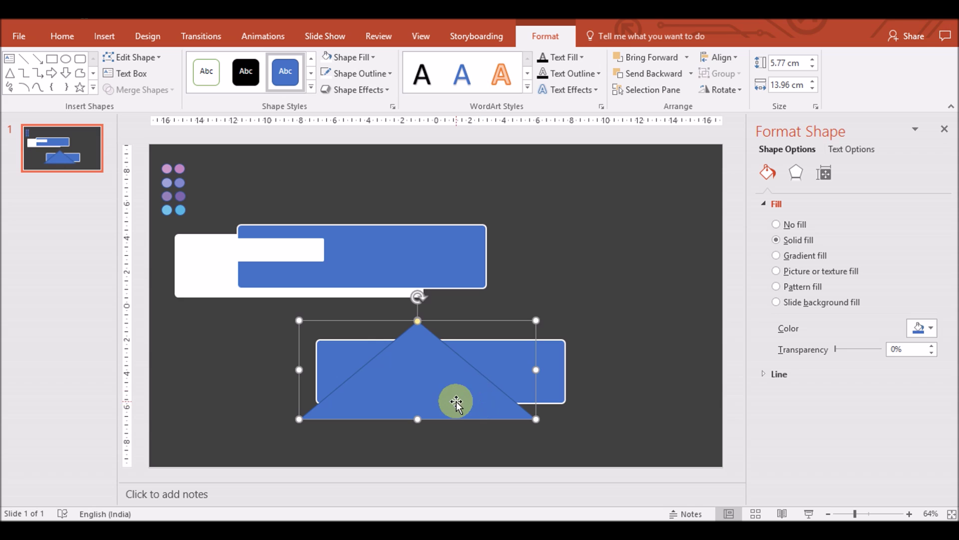
{"action": "left_click_drag", "start_coordinate": [456, 402], "coordinate": [436, 381]}
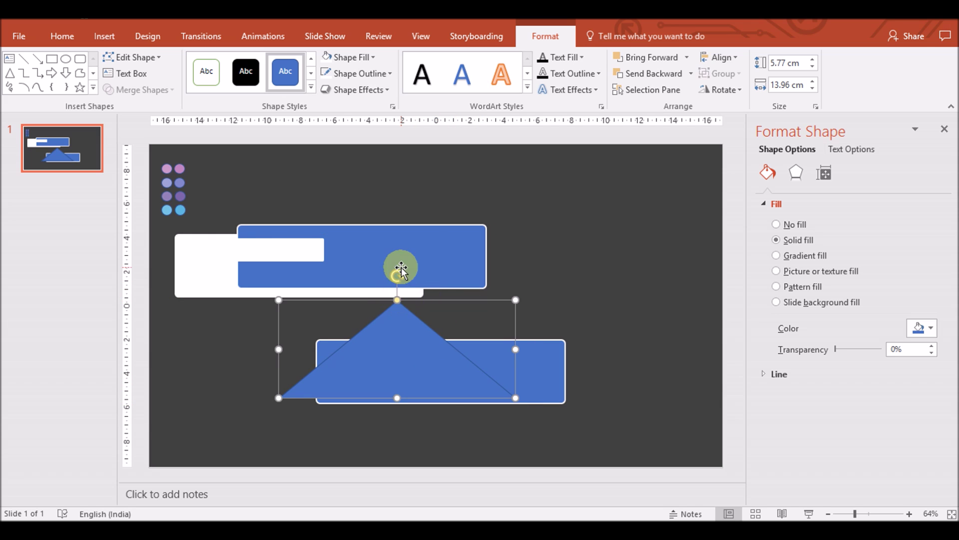
{"action": "left_click_drag", "start_coordinate": [401, 270], "coordinate": [521, 295]}
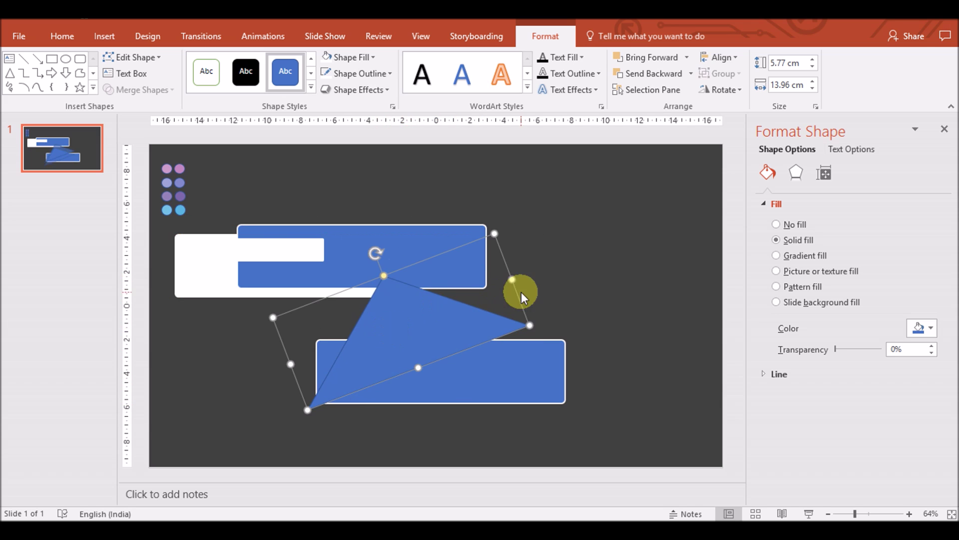
{"action": "left_click_drag", "start_coordinate": [530, 326], "coordinate": [578, 353]}
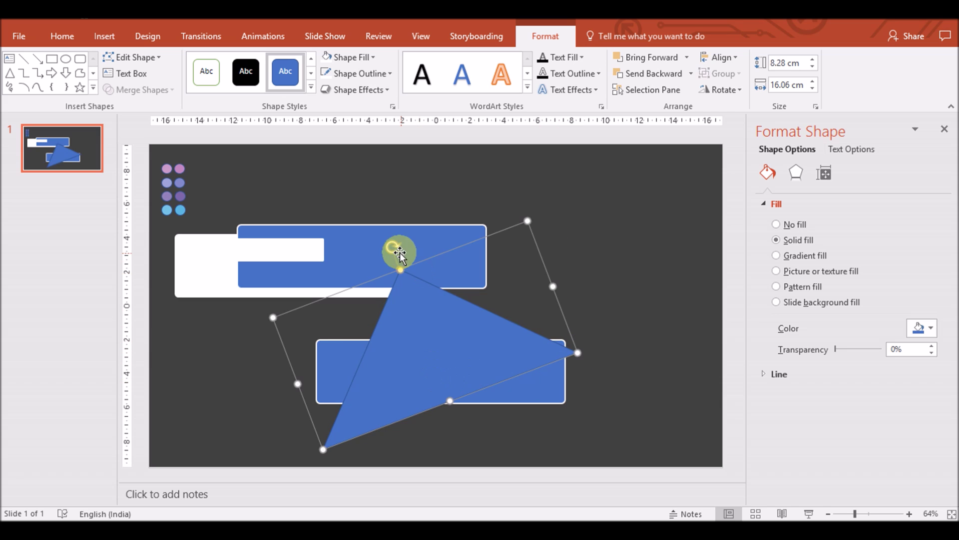
{"action": "left_click_drag", "start_coordinate": [400, 252], "coordinate": [408, 239]}
{"action": "left_click_drag", "start_coordinate": [413, 368], "coordinate": [419, 349]}
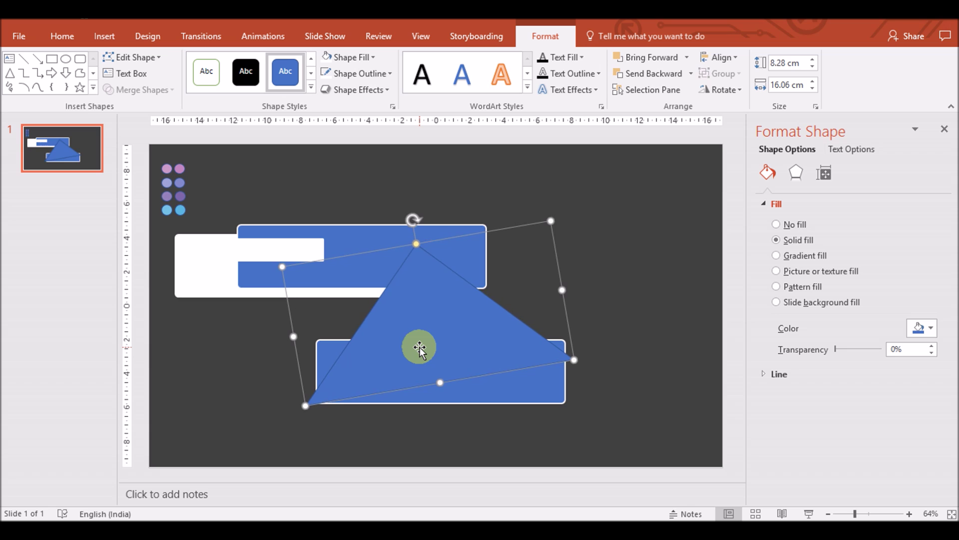
{"action": "left_click_drag", "start_coordinate": [413, 220], "coordinate": [403, 208]}
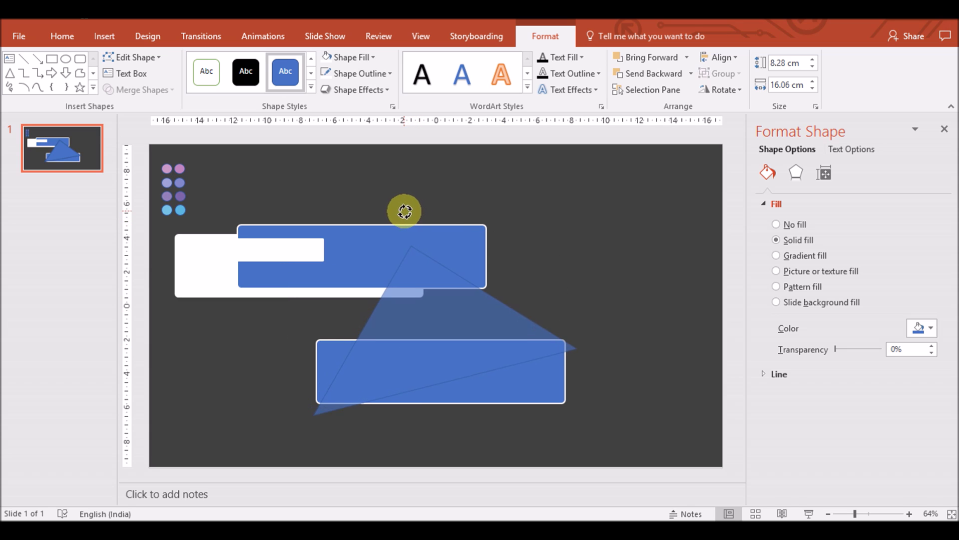
{"action": "left_click_drag", "start_coordinate": [415, 319], "coordinate": [413, 315]}
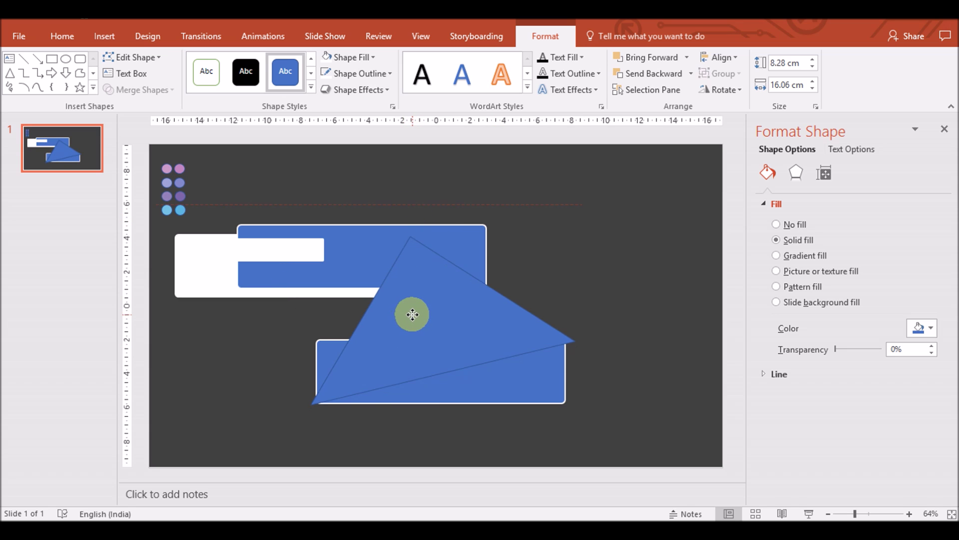
{"action": "left_click_drag", "start_coordinate": [413, 316], "coordinate": [413, 315]}
Shift the triangle's apex left and fine-tune its position over the lower rectangle.
{"action": "left_click", "coordinate": [641, 424]}
{"action": "left_click", "coordinate": [525, 379]}
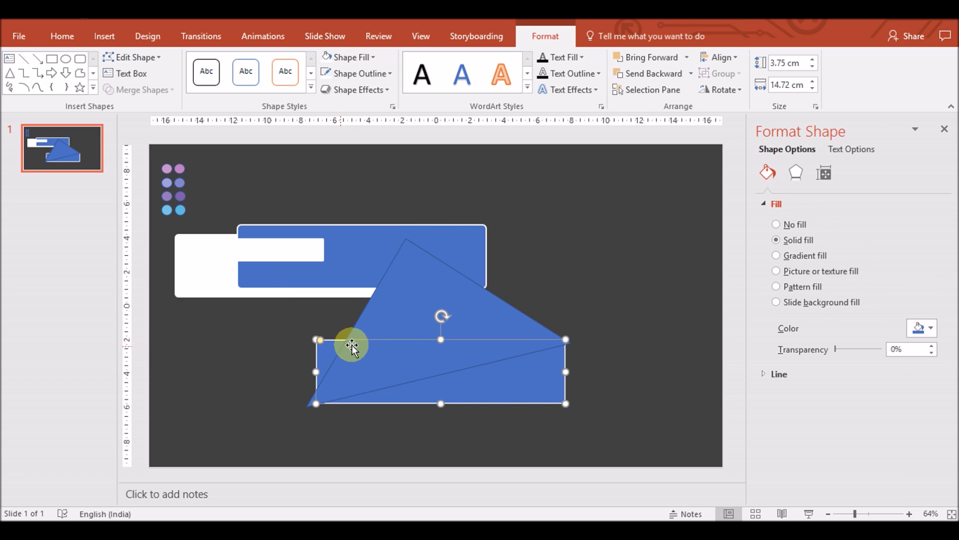
{"action": "left_click", "coordinate": [398, 317], "text": "shift"}
{"action": "left_click", "coordinate": [270, 357]}
{"action": "left_click", "coordinate": [439, 315]}
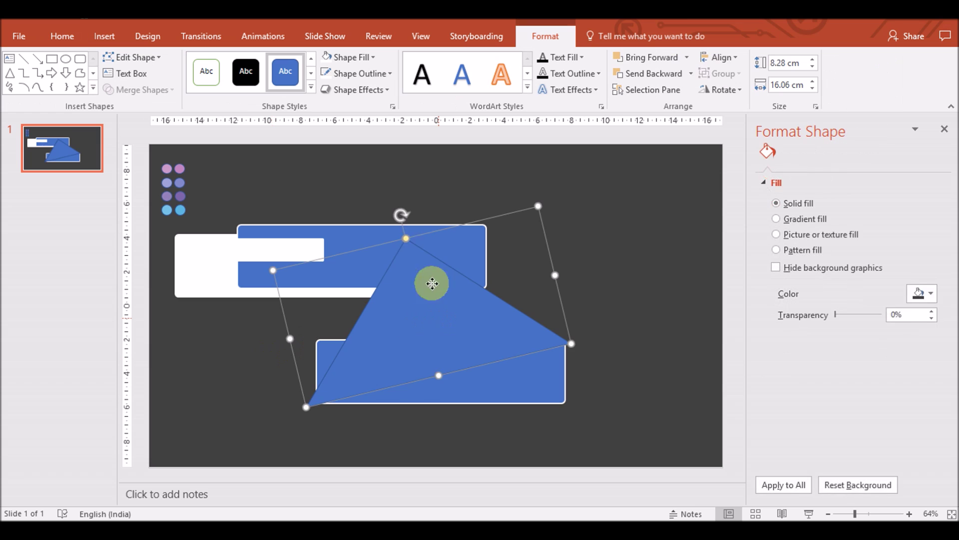
{"action": "mouse_move", "coordinate": [403, 235]}
{"action": "left_mouse_down"}
{"action": "mouse_move", "coordinate": [306, 242]}
{"action": "mouse_move", "coordinate": [306, 264]}
{"action": "mouse_move", "coordinate": [324, 258]}
{"action": "left_mouse_up"}
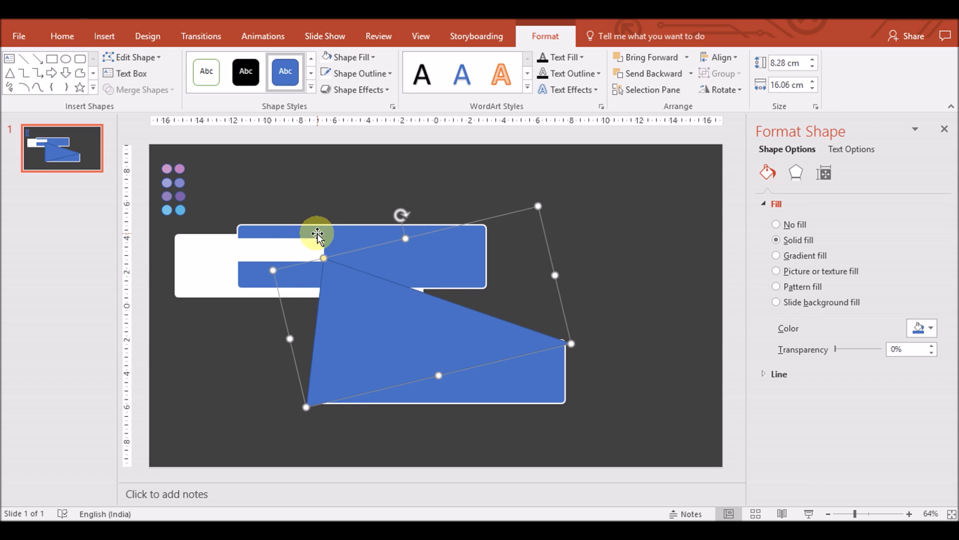
{"action": "left_click_drag", "start_coordinate": [386, 348], "coordinate": [388, 346]}
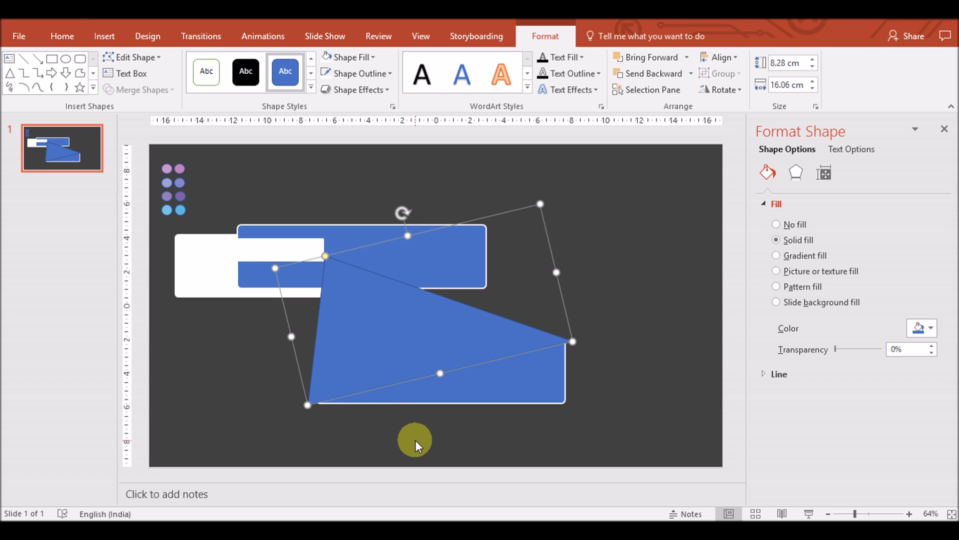
Subtract the triangle from the lower rectangle, leaving a 3.49 × 14.51 cm blue wedge.
{"action": "left_click", "coordinate": [415, 440]}
{"action": "left_click", "coordinate": [371, 366]}
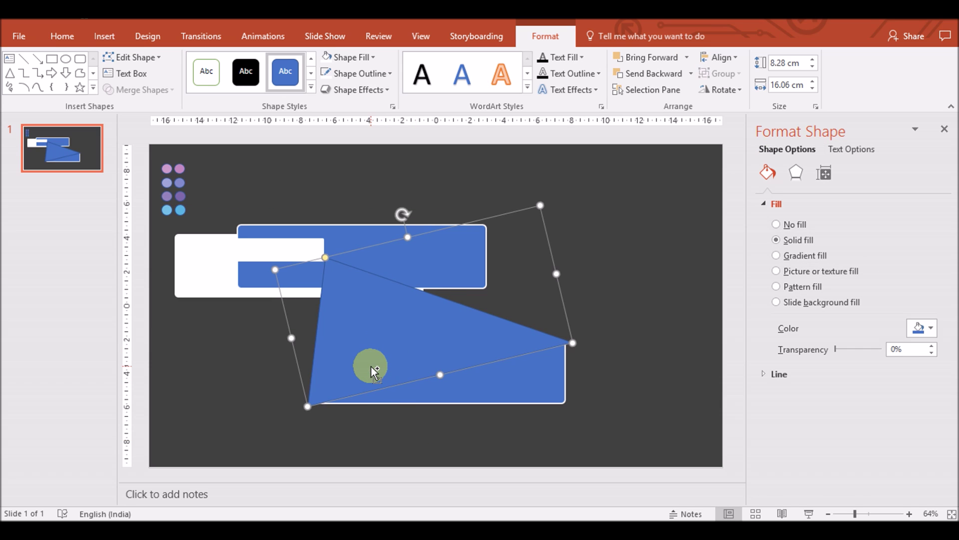
{"action": "left_click", "coordinate": [431, 438]}
{"action": "left_click", "coordinate": [390, 306]}
{"action": "left_click", "coordinate": [394, 311], "text": "shift"}
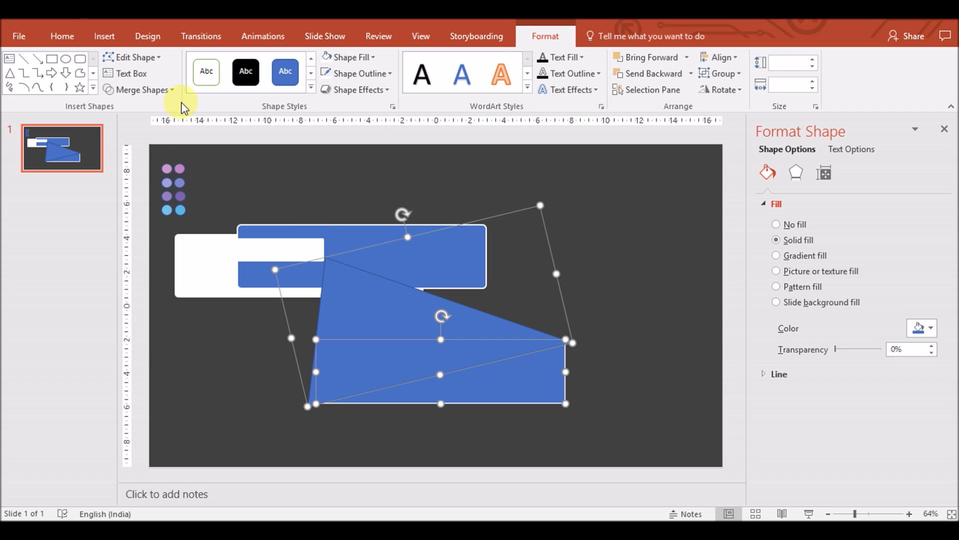
{"action": "left_click", "coordinate": [138, 90]}
{"action": "left_click", "coordinate": [152, 174]}
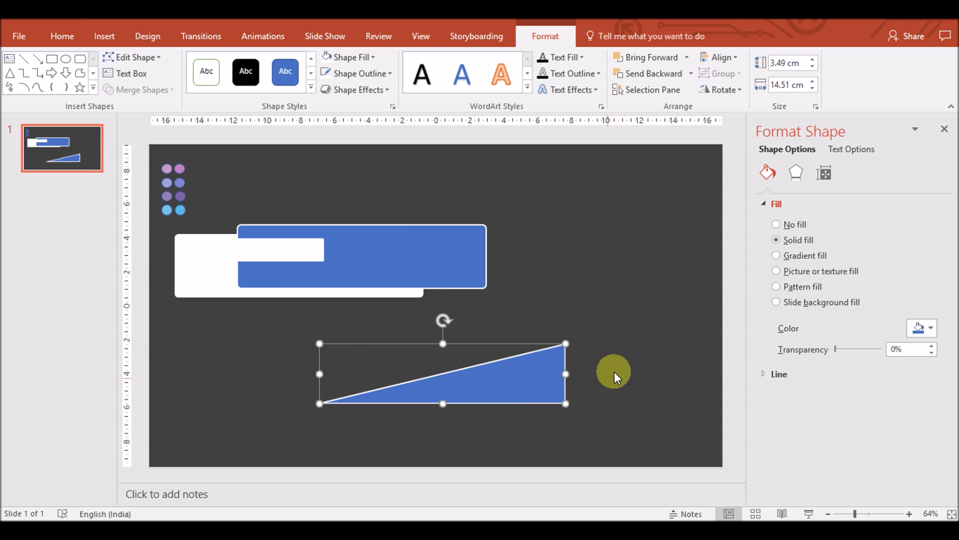
Remove the wedge's white outline.
{"action": "left_click", "coordinate": [375, 79]}
{"action": "left_click", "coordinate": [379, 226]}
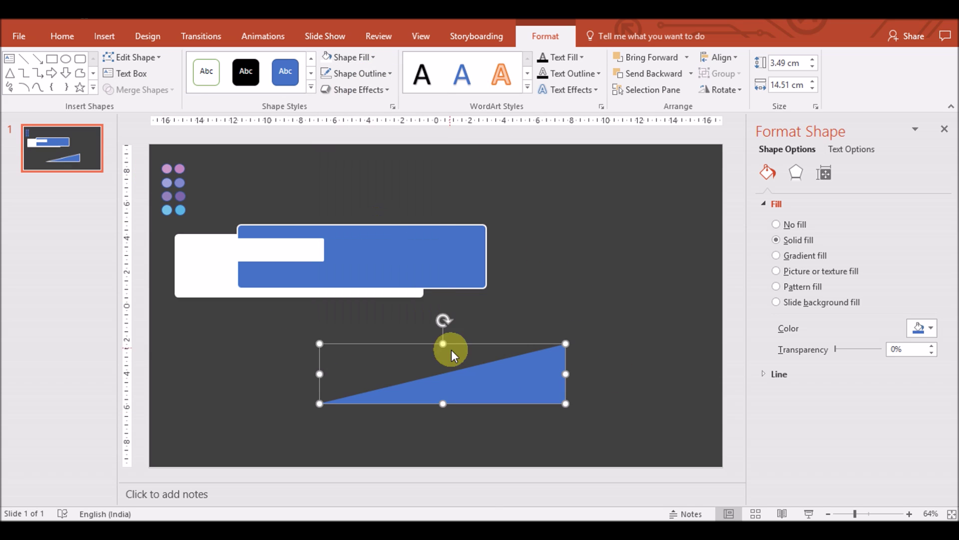
{"action": "left_click", "coordinate": [145, 37]}
{"action": "left_click", "coordinate": [530, 36]}
Edit the wedge's points to bend its slanted edge into a curve.
{"action": "left_click", "coordinate": [131, 57]}
{"action": "left_click", "coordinate": [143, 93]}
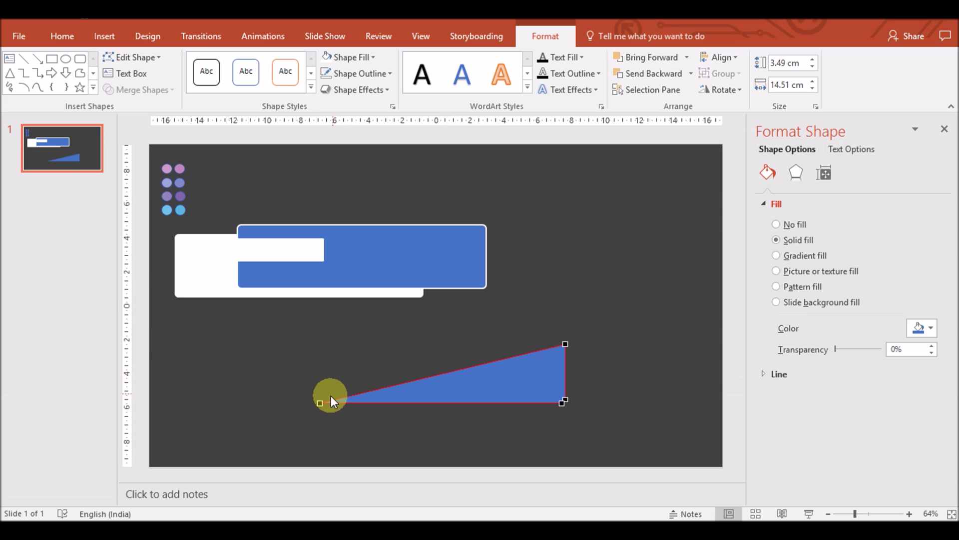
{"action": "left_click_drag", "start_coordinate": [419, 389], "coordinate": [531, 378]}
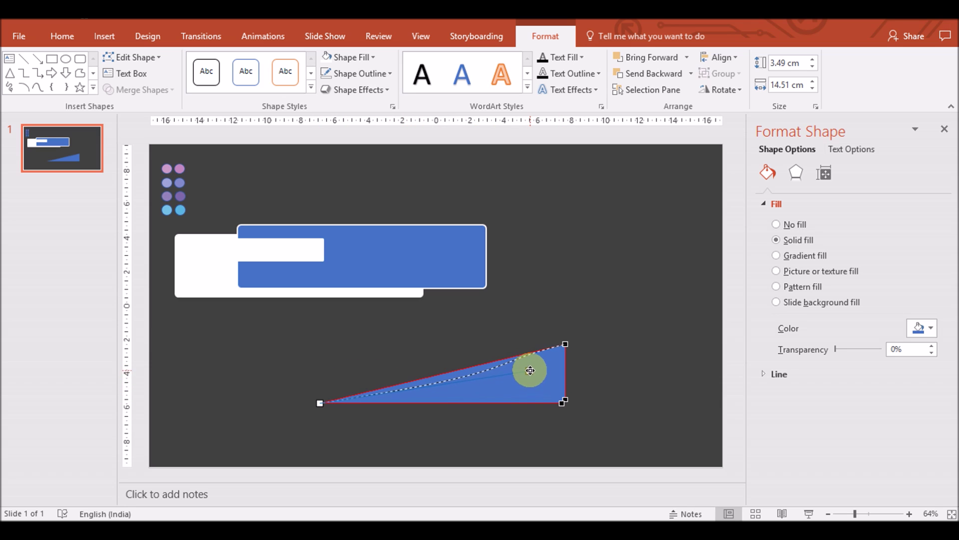
{"action": "left_click", "coordinate": [565, 344]}
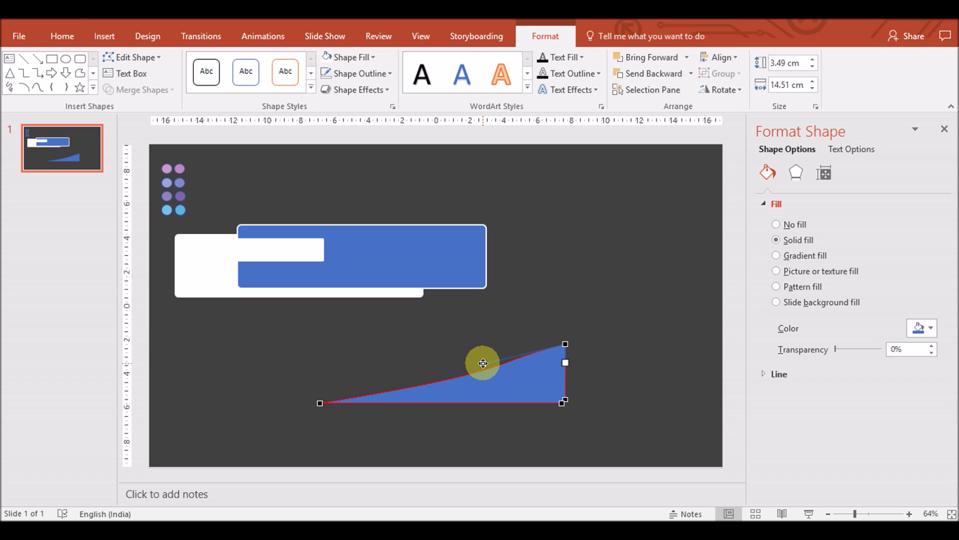
{"action": "left_click_drag", "start_coordinate": [492, 376], "coordinate": [430, 393]}
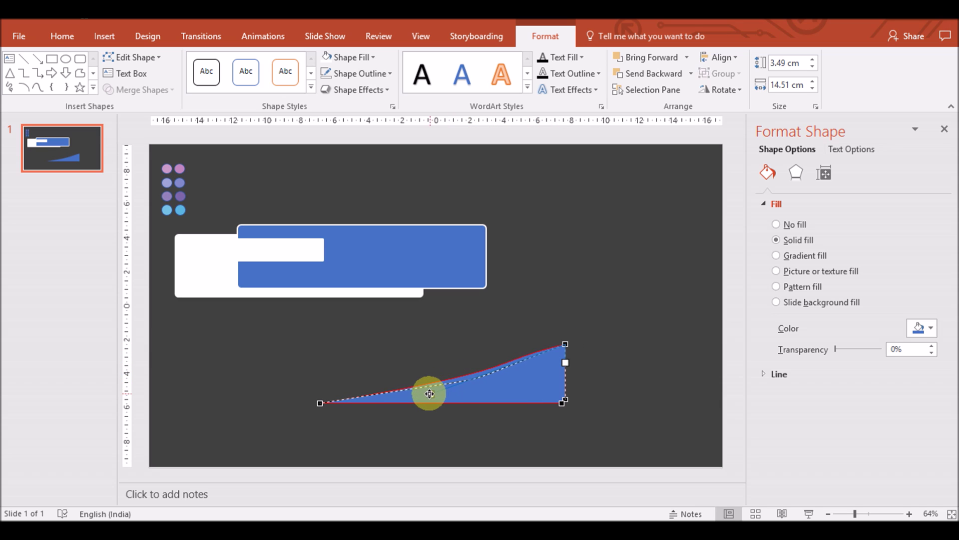
{"action": "left_click_drag", "start_coordinate": [421, 389], "coordinate": [445, 387]}
{"action": "left_click", "coordinate": [712, 366]}
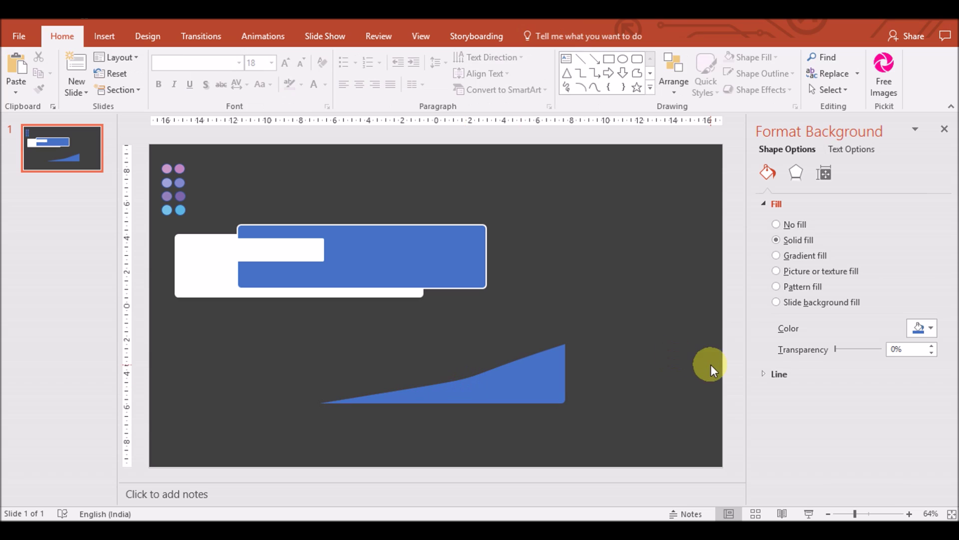
Refine the curve so the upper edge sweeps smoothly up to the right.
{"action": "left_click", "coordinate": [536, 377]}
{"action": "left_click", "coordinate": [131, 57]}
{"action": "left_click", "coordinate": [134, 91]}
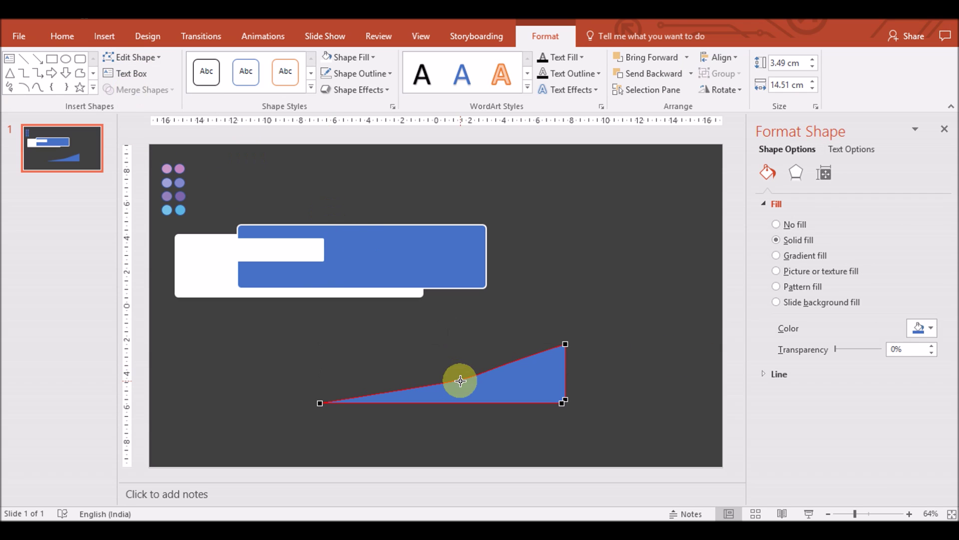
{"action": "mouse_move", "coordinate": [421, 390]}
{"action": "left_mouse_down"}
{"action": "mouse_move", "coordinate": [414, 412]}
{"action": "mouse_move", "coordinate": [428, 403]}
{"action": "mouse_move", "coordinate": [326, 398]}
{"action": "left_mouse_up"}
{"action": "mouse_move", "coordinate": [527, 369]}
{"action": "left_mouse_down"}
{"action": "mouse_move", "coordinate": [526, 360]}
{"action": "mouse_move", "coordinate": [526, 371]}
{"action": "left_mouse_up"}
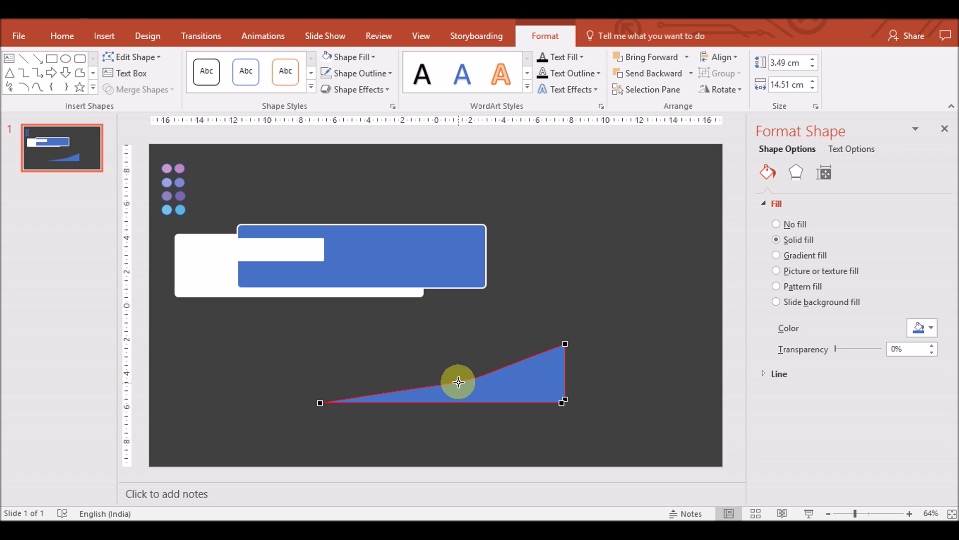
{"action": "left_click_drag", "start_coordinate": [463, 381], "coordinate": [510, 373]}
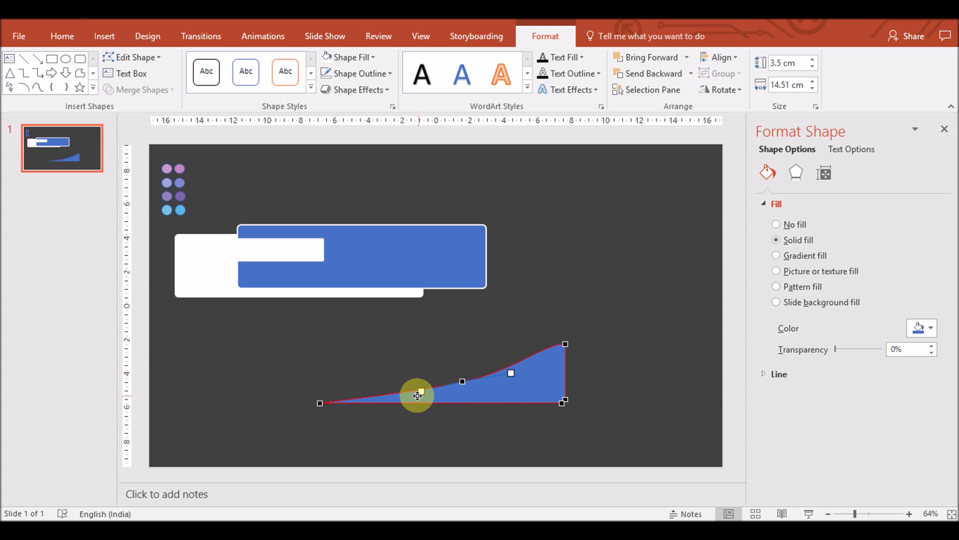
{"action": "left_click", "coordinate": [422, 418]}
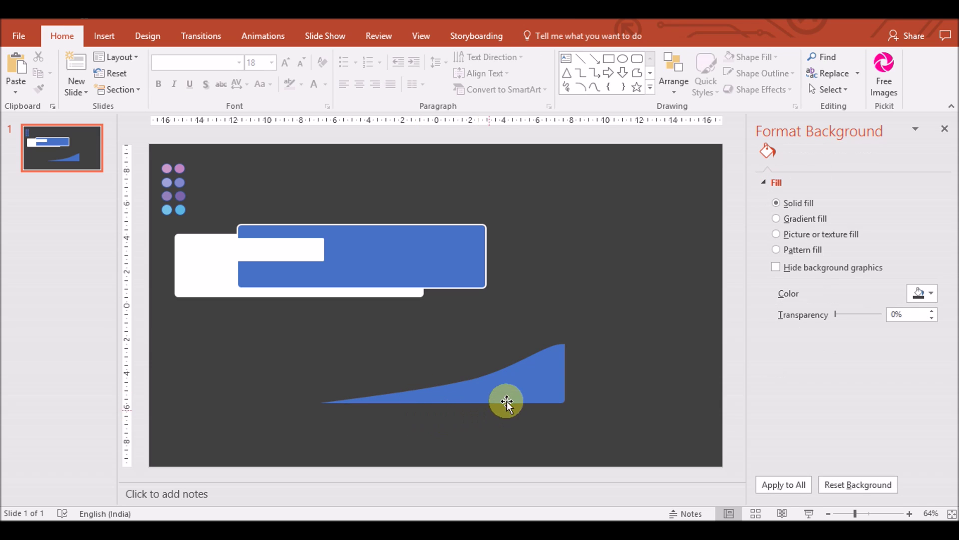
Recheck the curved wedge's points, leaving it at 3.5 × 14.51 cm.
{"action": "left_click", "coordinate": [513, 377]}
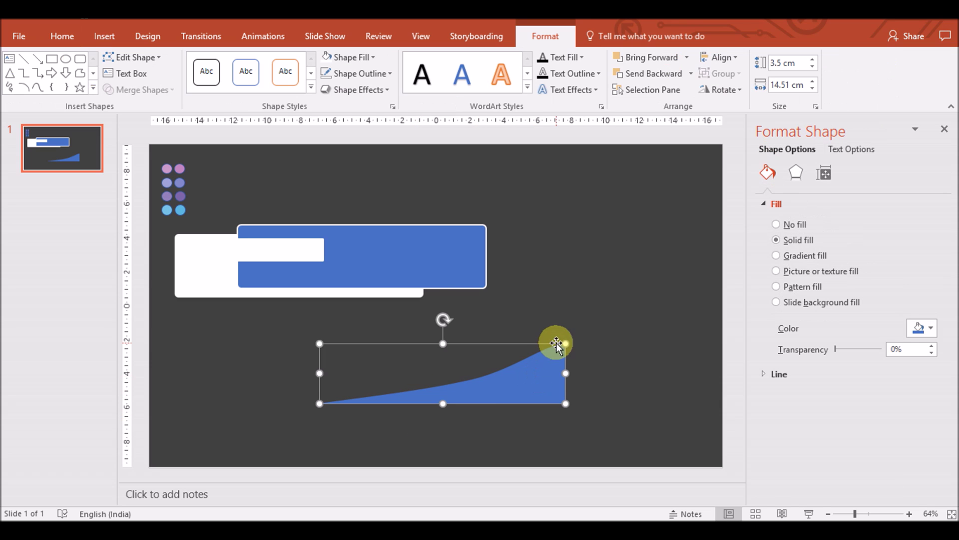
{"action": "left_click", "coordinate": [131, 57]}
{"action": "left_click", "coordinate": [131, 86]}
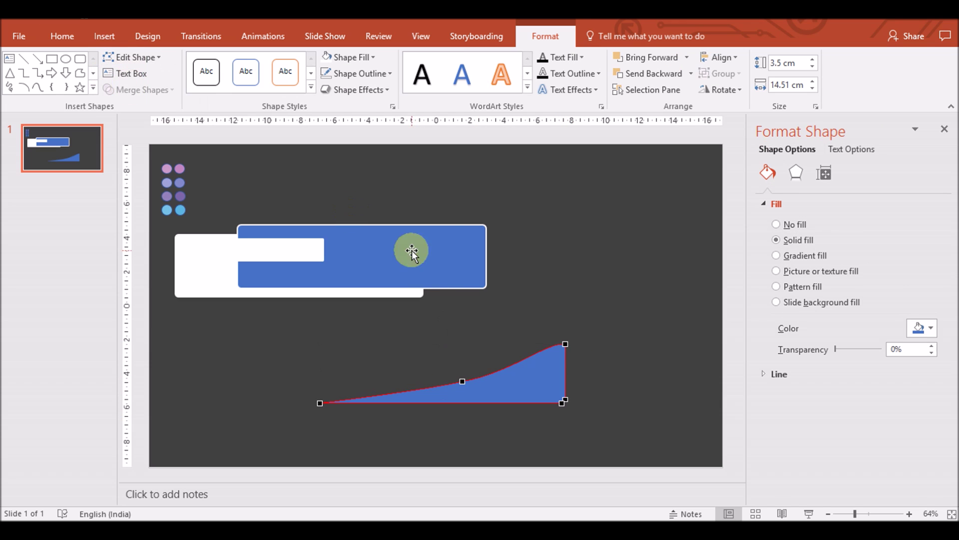
{"action": "left_click", "coordinate": [555, 361]}
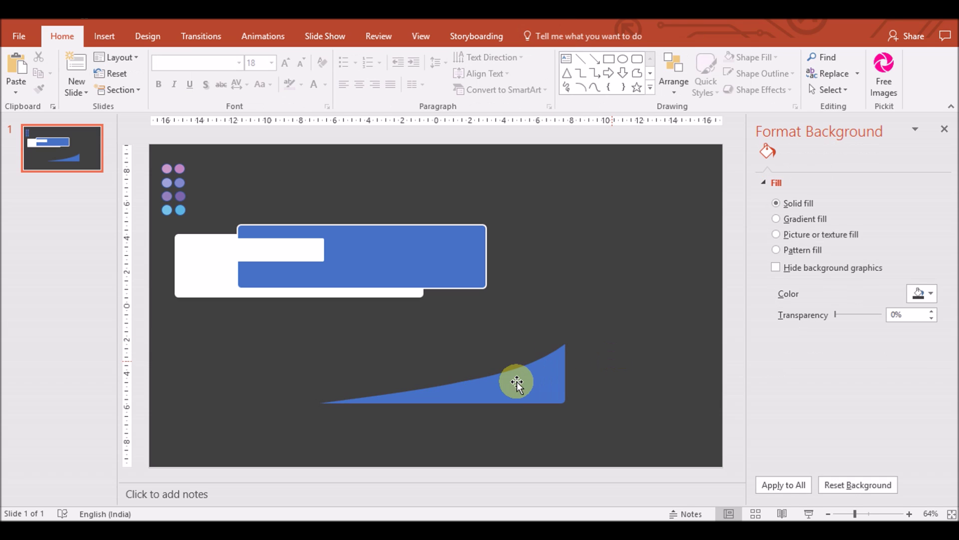
{"action": "left_click", "coordinate": [517, 382]}
Move the curved wedge onto the lower edge of the blue banner and fill it light grey.
{"action": "left_click_drag", "start_coordinate": [517, 382], "coordinate": [434, 264]}
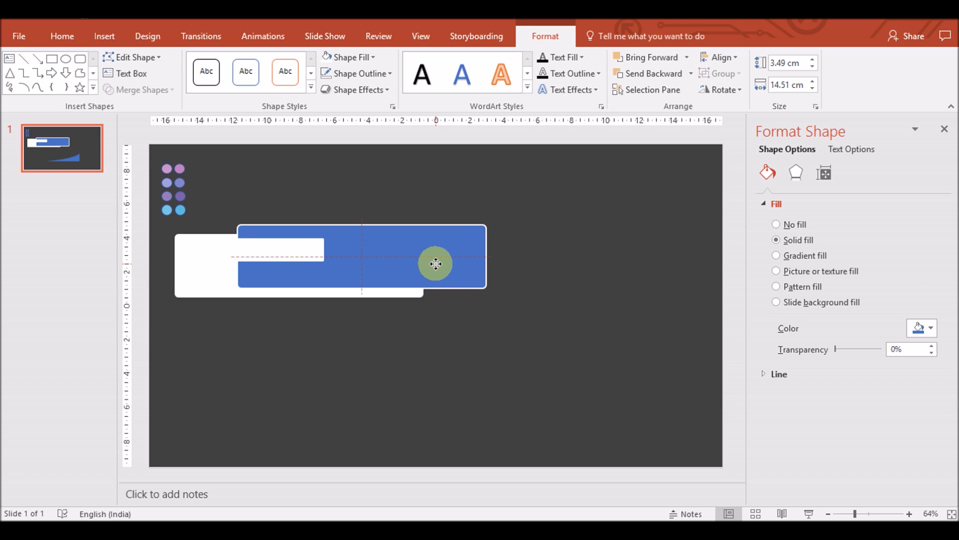
{"action": "right_click", "coordinate": [472, 272]}
{"action": "key", "text": "Escape"}
{"action": "left_click", "coordinate": [352, 58]}
{"action": "left_click", "coordinate": [358, 110]}
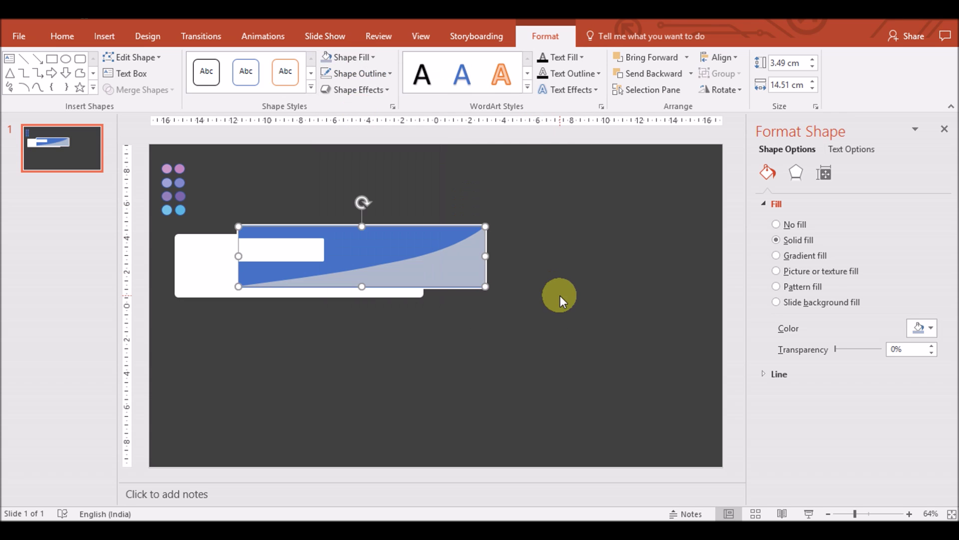
{"action": "left_click", "coordinate": [505, 315]}
{"action": "left_click", "coordinate": [460, 280]}
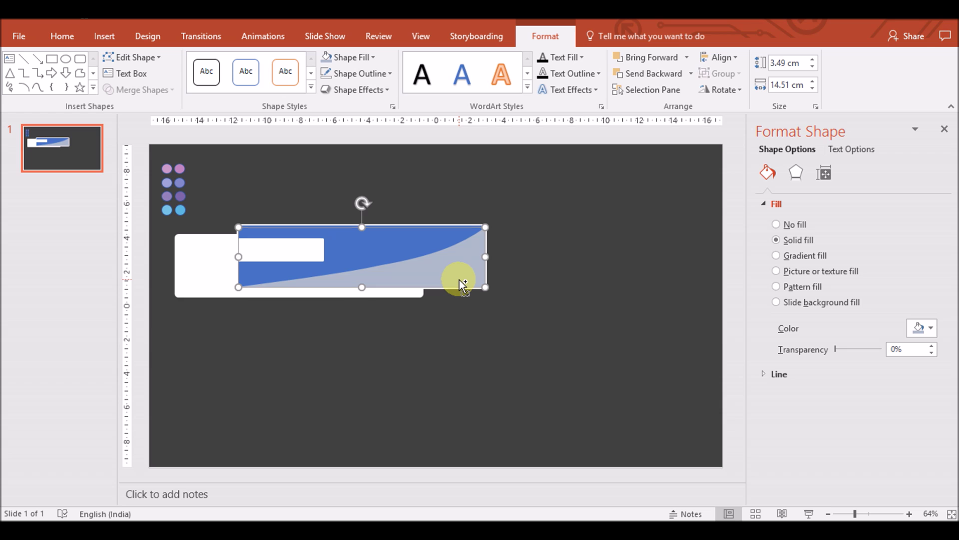
{"action": "left_click", "coordinate": [477, 314]}
{"action": "left_click", "coordinate": [461, 270]}
{"action": "left_click", "coordinate": [504, 331]}
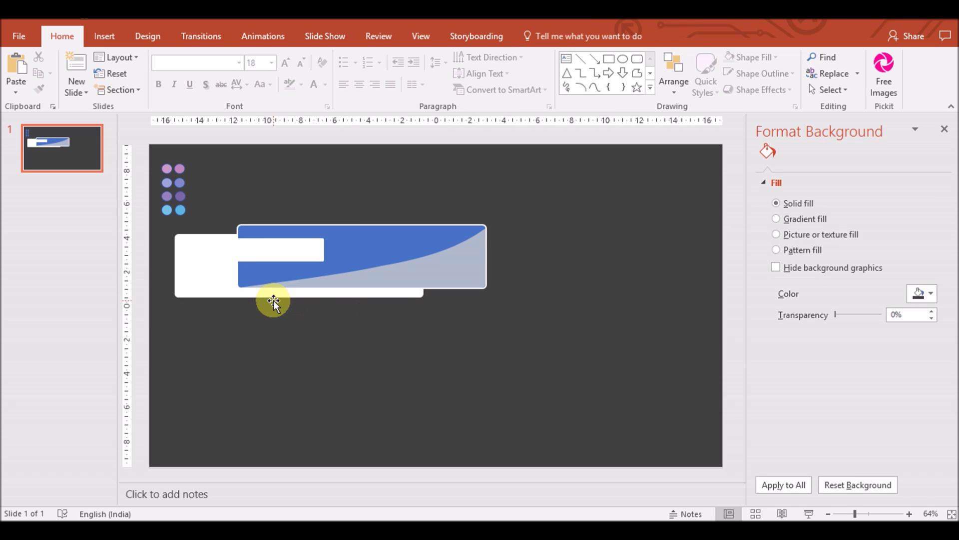
Nudge the white backing rectangle slightly to the right.
{"action": "left_click", "coordinate": [298, 295]}
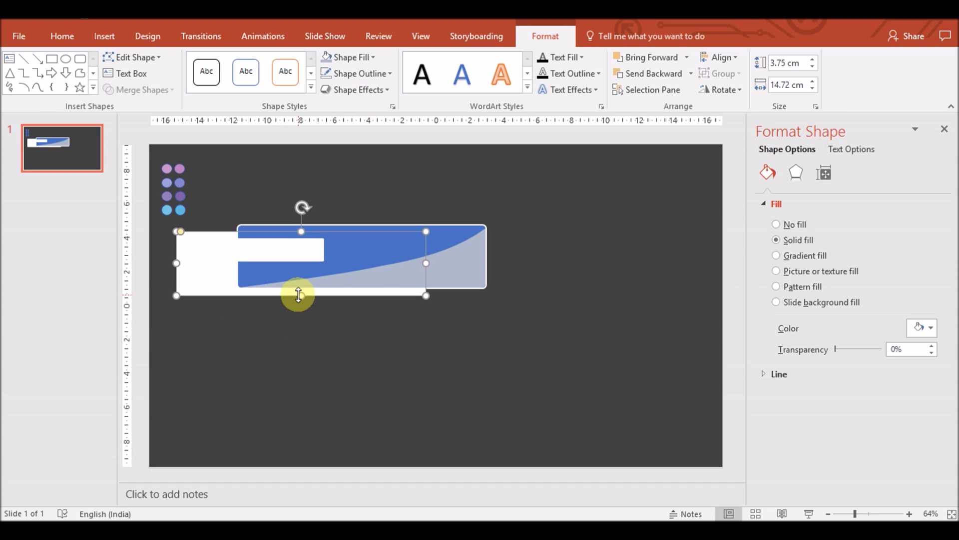
{"action": "left_click_drag", "start_coordinate": [299, 295], "coordinate": [299, 295]}
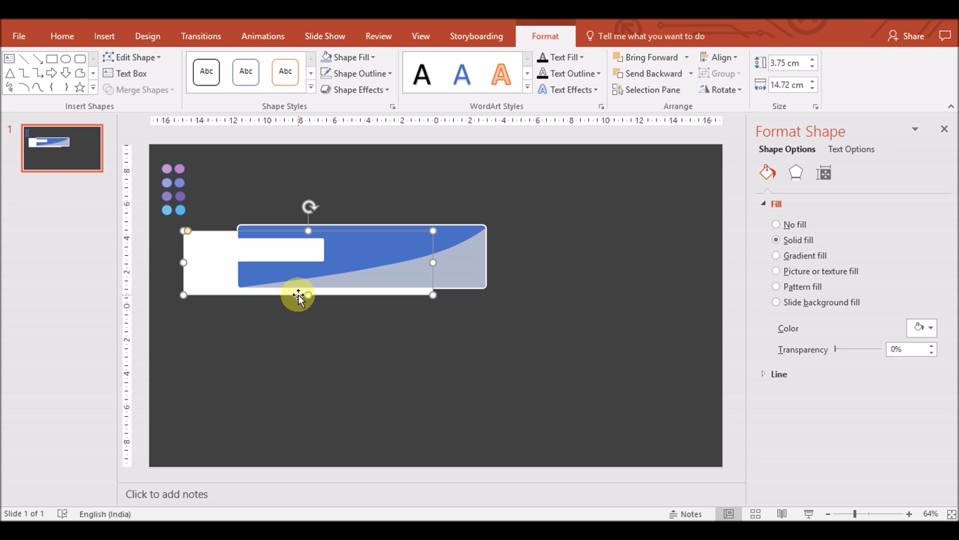
{"action": "left_click", "coordinate": [318, 260]}
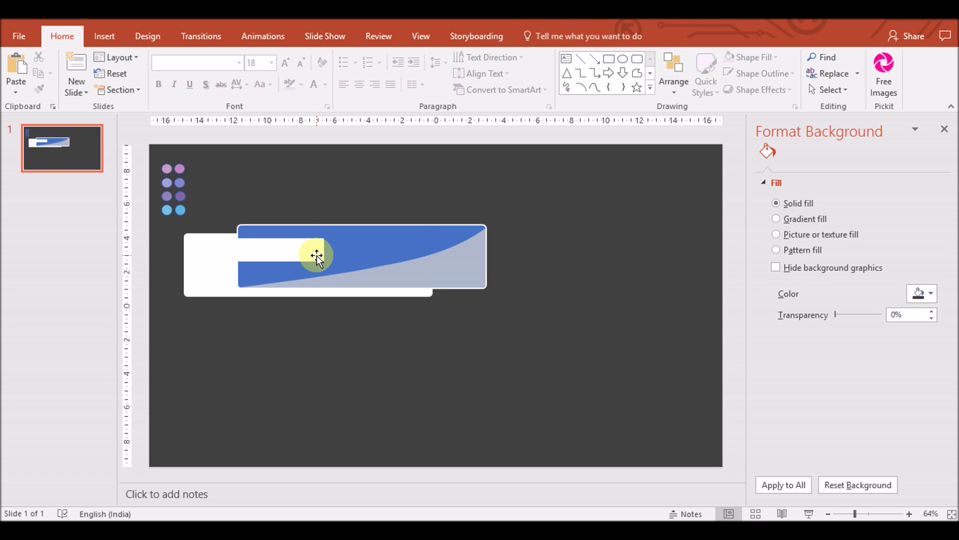
{"action": "left_click", "coordinate": [317, 256]}
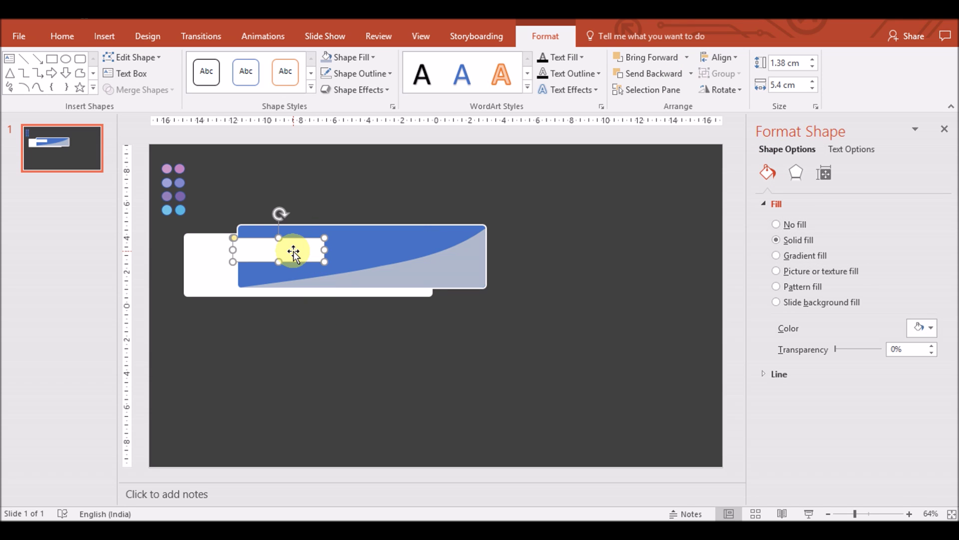
{"action": "left_click", "coordinate": [414, 333]}
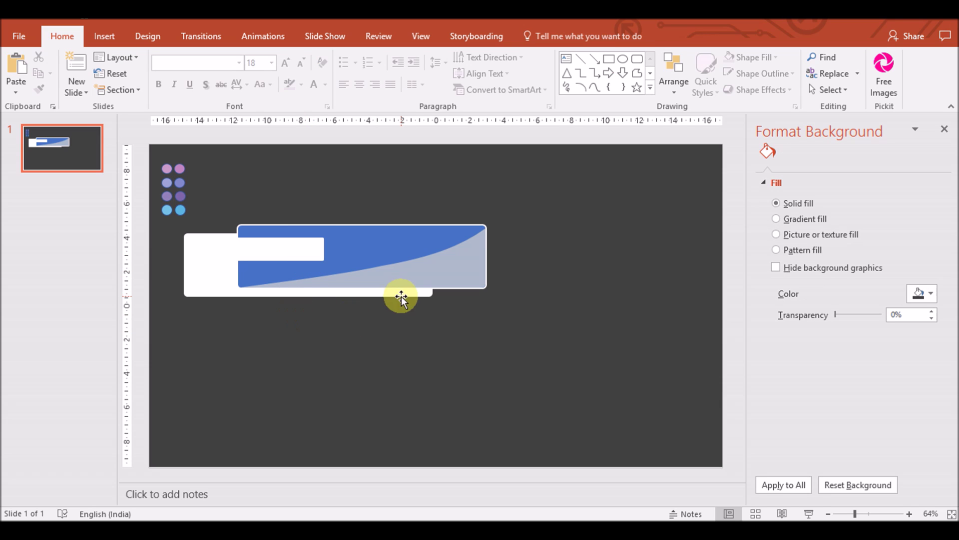
{"action": "left_click", "coordinate": [373, 242]}
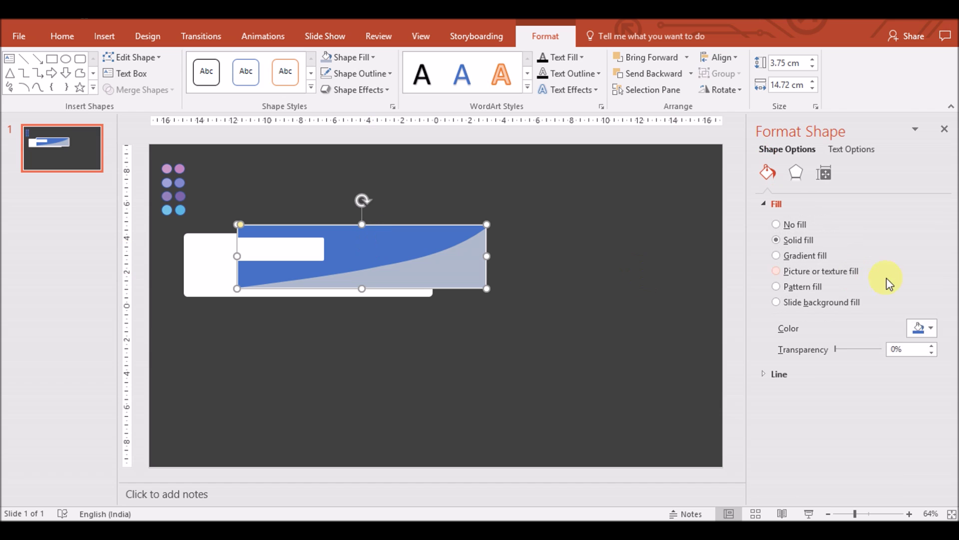
{"action": "left_click", "coordinate": [931, 328]}
{"action": "left_click", "coordinate": [880, 495]}
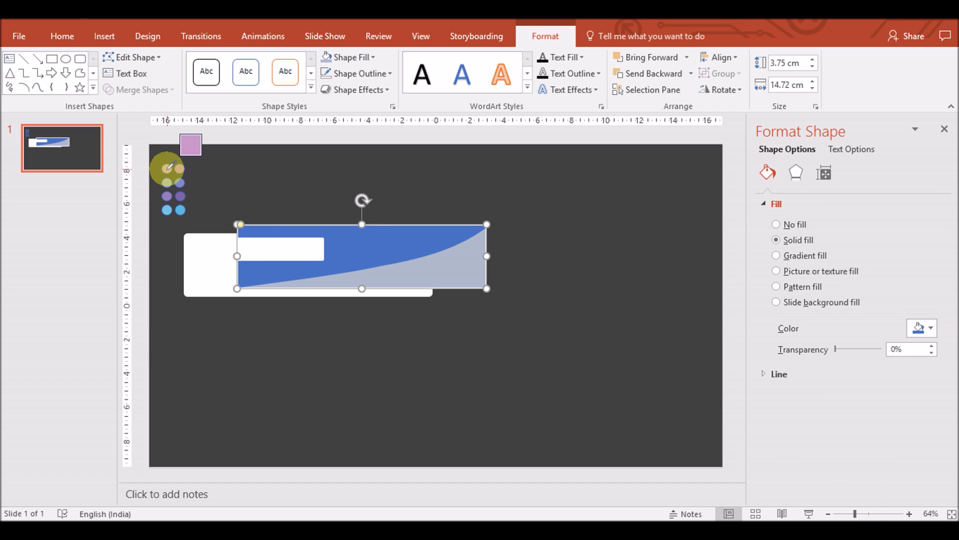
{"action": "left_click", "coordinate": [167, 168]}
{"action": "left_click", "coordinate": [919, 328]}
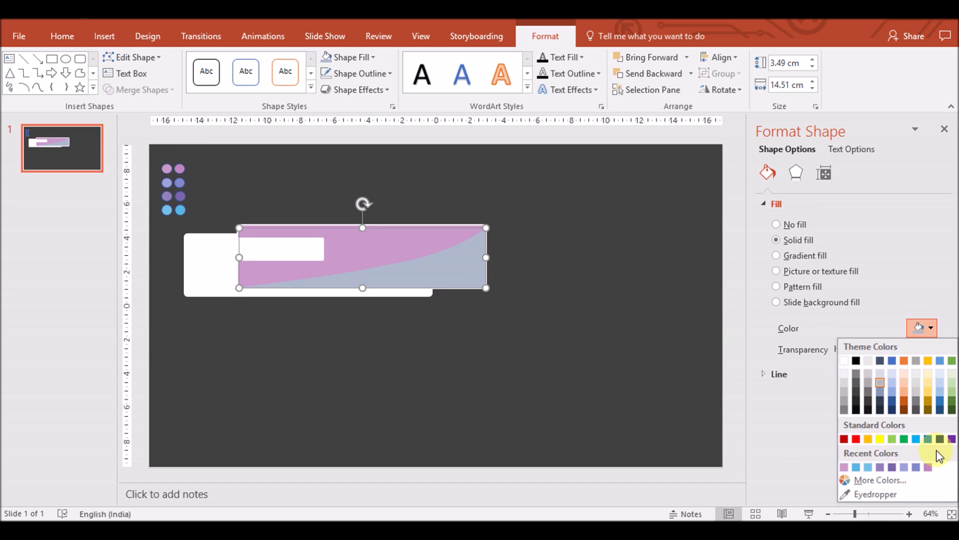
{"action": "left_click", "coordinate": [921, 493]}
{"action": "left_click", "coordinate": [180, 168]}
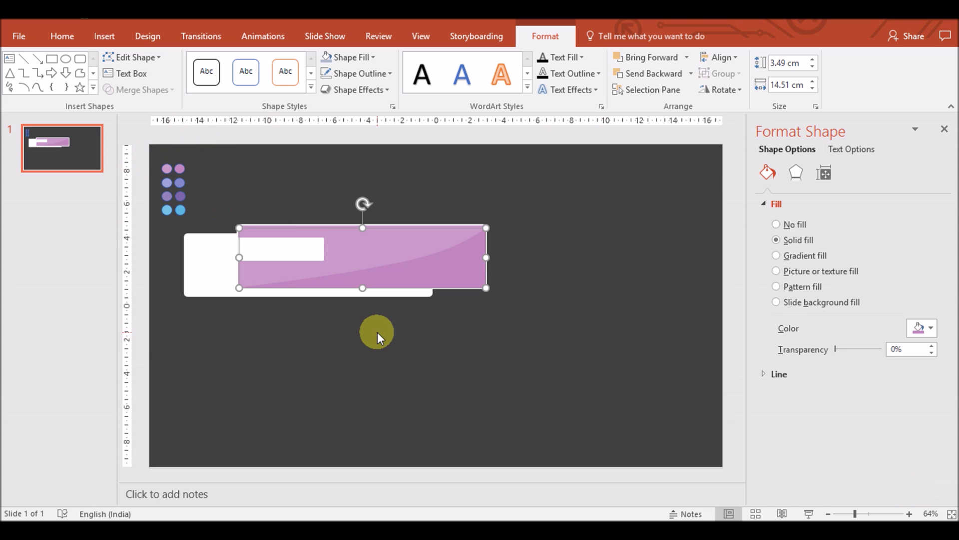
{"action": "left_click", "coordinate": [385, 347]}
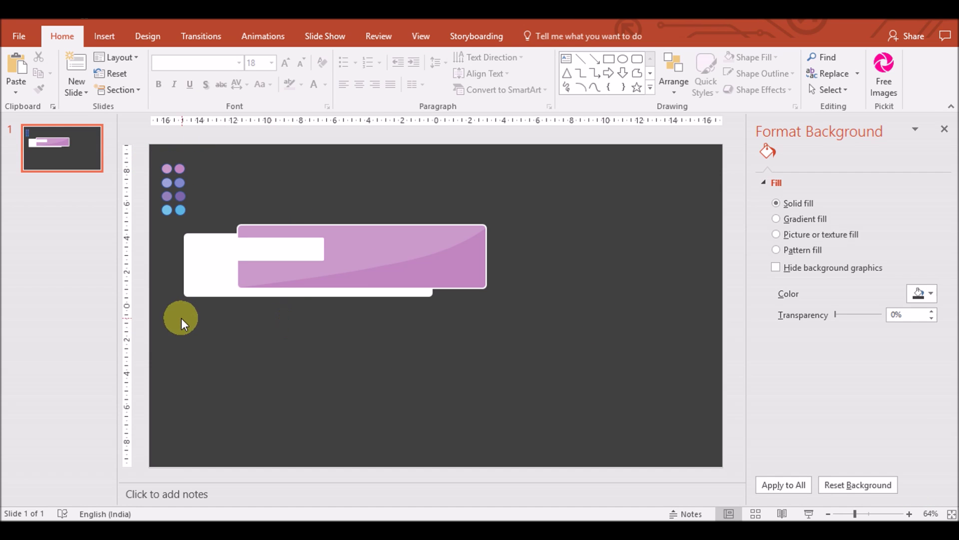
{"action": "left_click_drag", "start_coordinate": [182, 317], "coordinate": [520, 218]}
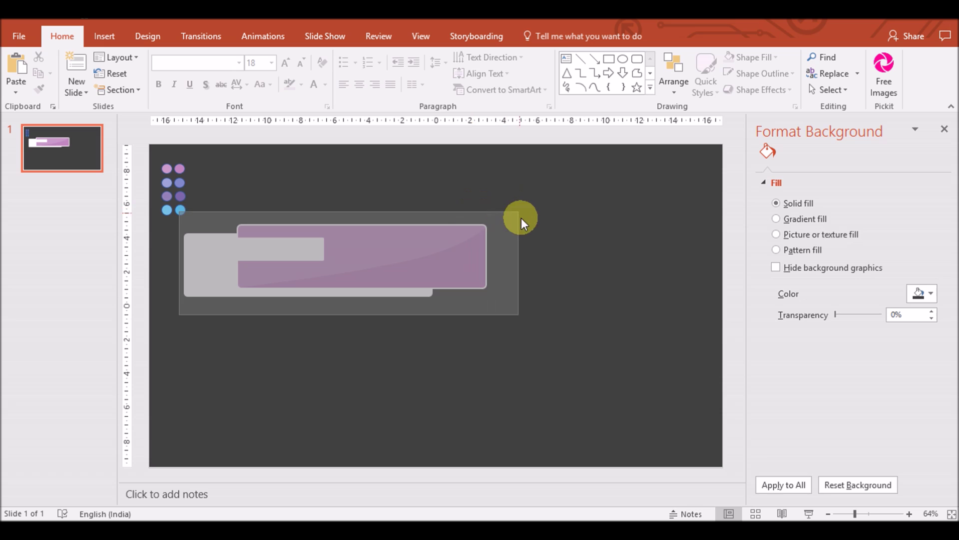
{"action": "left_click", "coordinate": [439, 332]}
Add a text box reading '01' below the banners in Eurostile BQ.
{"action": "left_click", "coordinate": [104, 36]}
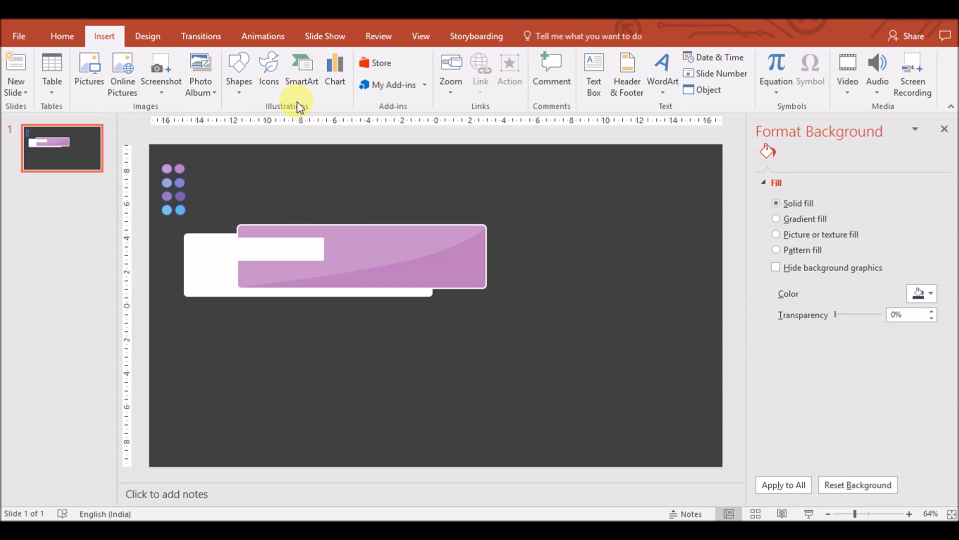
{"action": "left_click", "coordinate": [593, 93]}
{"action": "left_click_drag", "start_coordinate": [195, 347], "coordinate": [279, 409]}
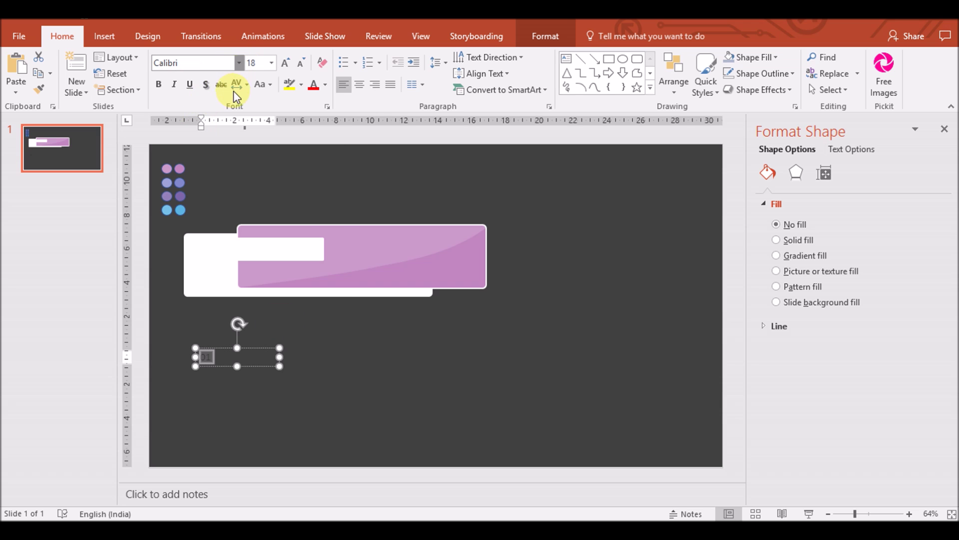
{"action": "left_click", "coordinate": [239, 62]}
{"action": "mouse_move", "coordinate": [350, 146]}
{"action": "left_mouse_down"}
{"action": "mouse_move", "coordinate": [345, 191]}
{"action": "mouse_move", "coordinate": [345, 178]}
{"action": "left_mouse_up"}
Enlarge the '01' text to 36 pt and place it at the white banner's left end.
{"action": "mouse_move", "coordinate": [279, 357]}
{"action": "left_mouse_down"}
{"action": "mouse_move", "coordinate": [234, 357]}
{"action": "mouse_move", "coordinate": [218, 255]}
{"action": "left_mouse_up"}
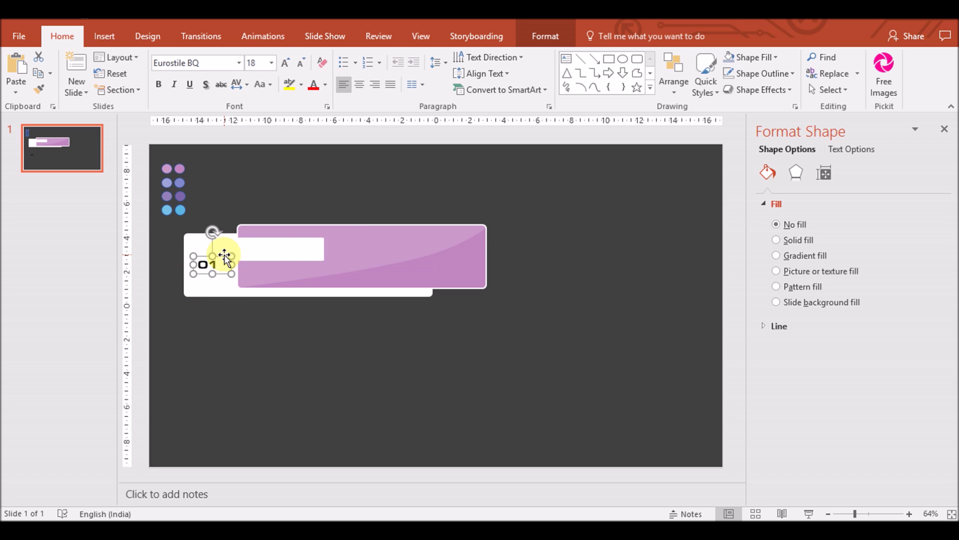
{"action": "left_click", "coordinate": [285, 63]}
{"action": "left_click", "coordinate": [286, 63]}
{"action": "left_click", "coordinate": [286, 63]}
{"action": "left_click", "coordinate": [285, 63]}
{"action": "left_click", "coordinate": [286, 63]}
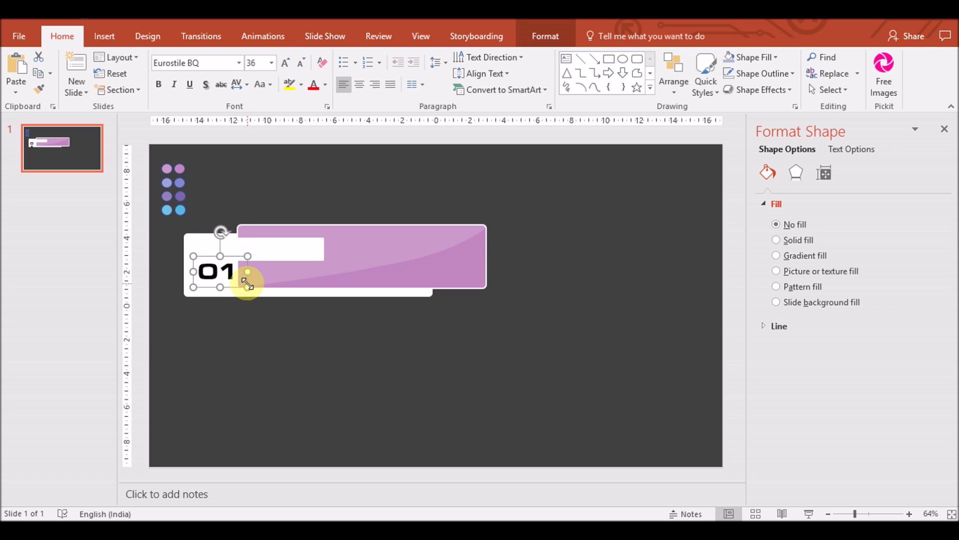
{"action": "left_click_drag", "start_coordinate": [235, 256], "coordinate": [230, 251]}
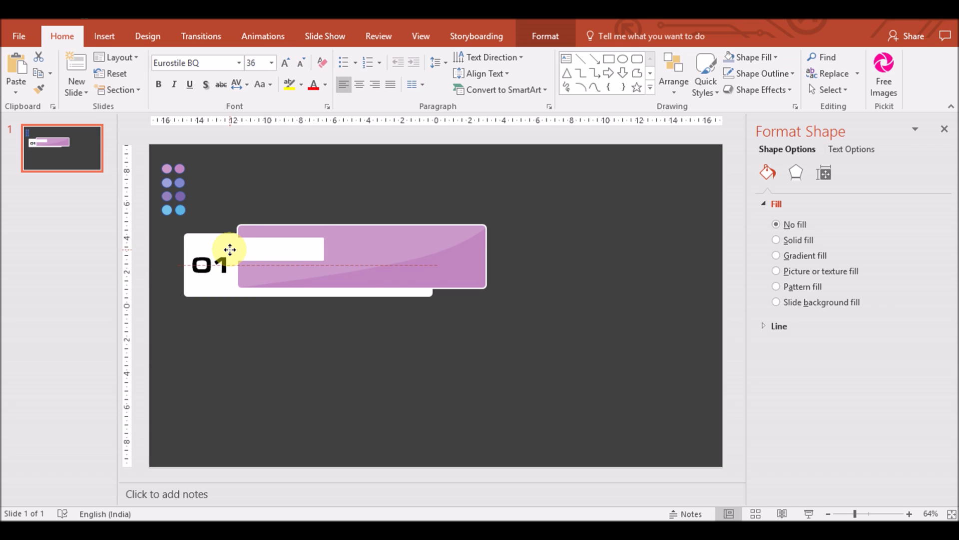
{"action": "left_click", "coordinate": [230, 250]}
{"action": "left_click_drag", "start_coordinate": [231, 246], "coordinate": [233, 249]}
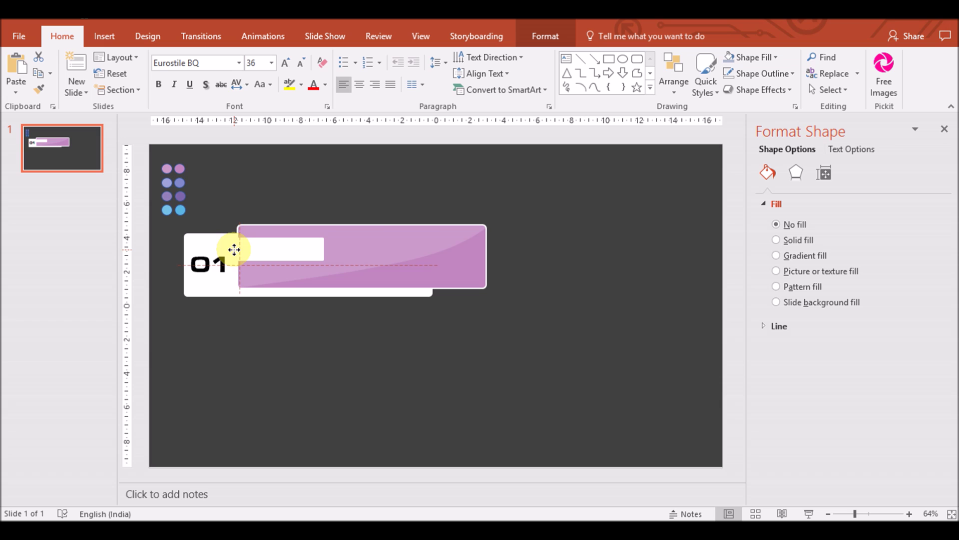
Colour the '01' label dark blue-grey.
{"action": "left_click", "coordinate": [326, 85]}
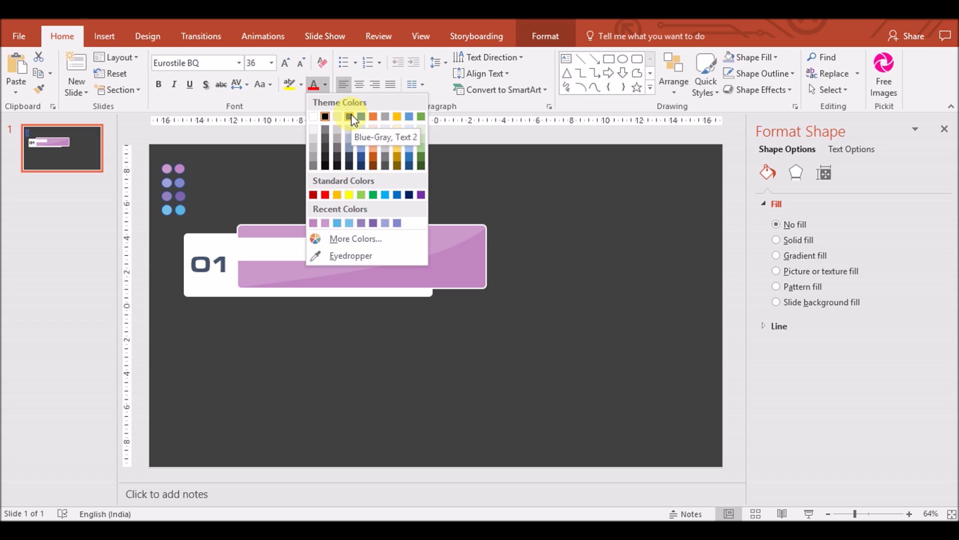
{"action": "left_click", "coordinate": [338, 145]}
{"action": "left_click", "coordinate": [310, 343]}
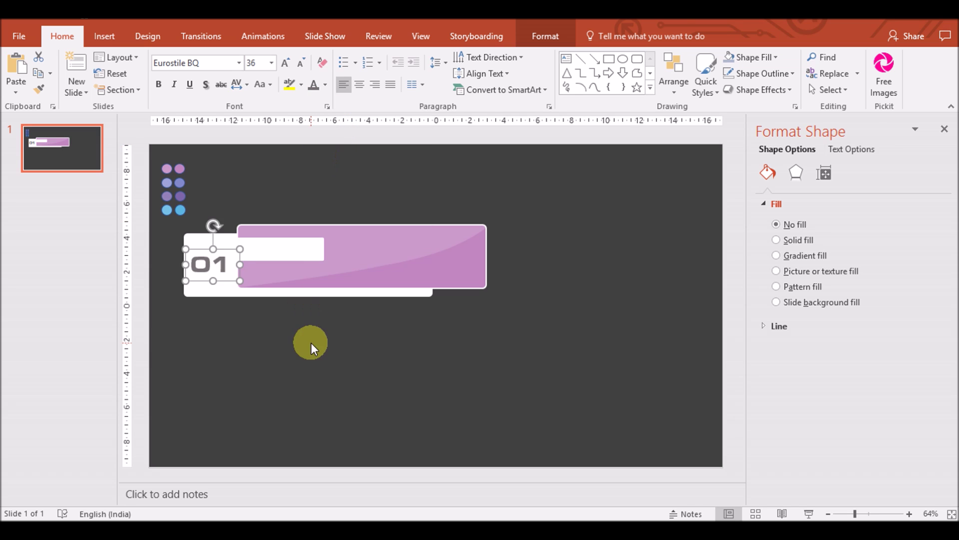
{"action": "mouse_move", "coordinate": [162, 318]}
{"action": "left_mouse_down"}
{"action": "mouse_move", "coordinate": [315, 253]}
{"action": "mouse_move", "coordinate": [279, 325]}
{"action": "left_mouse_up"}
{"action": "left_click", "coordinate": [103, 36]}
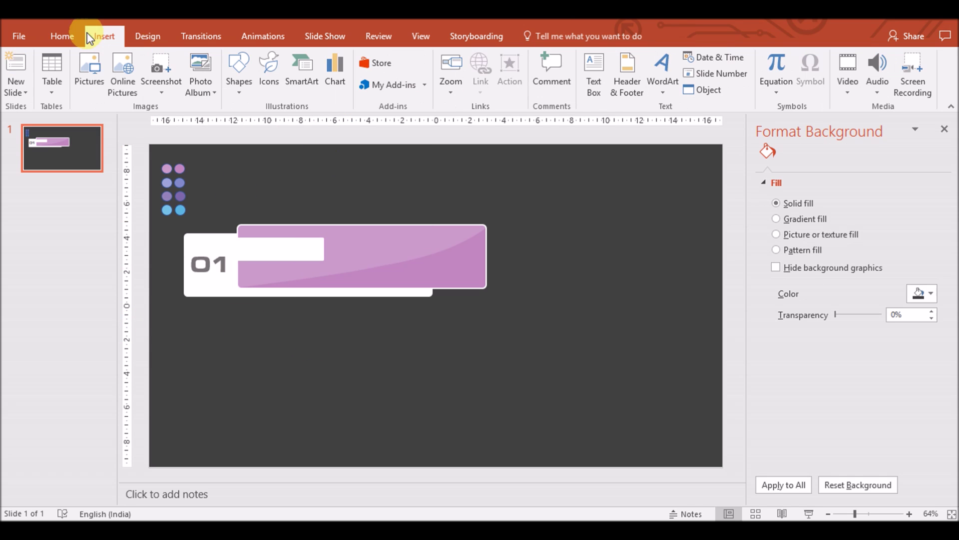
Add a 'Creative Venus' text box over the small white bar in Open Sans Condensed.
{"action": "left_click", "coordinate": [595, 75]}
{"action": "left_click_drag", "start_coordinate": [238, 242], "coordinate": [323, 260]}
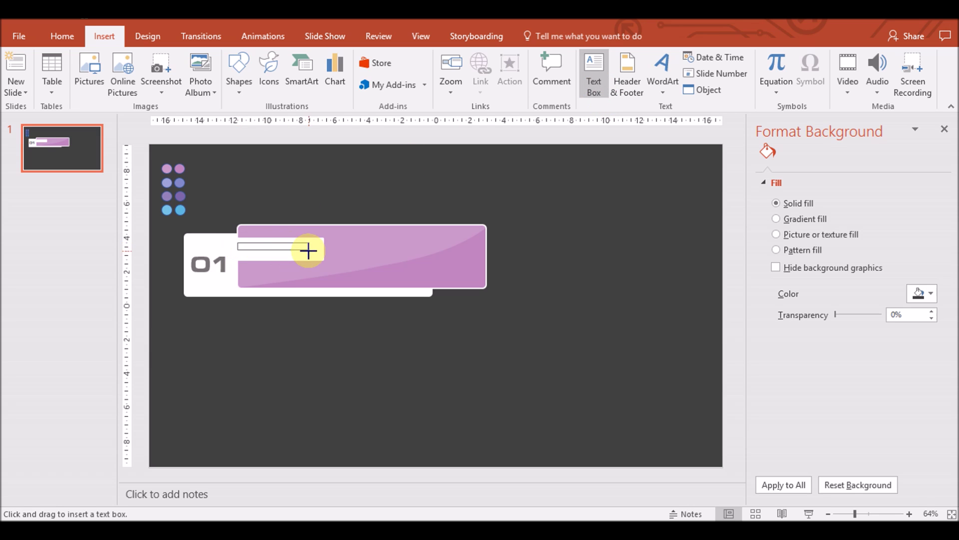
{"action": "type", "text": "Creativ"}
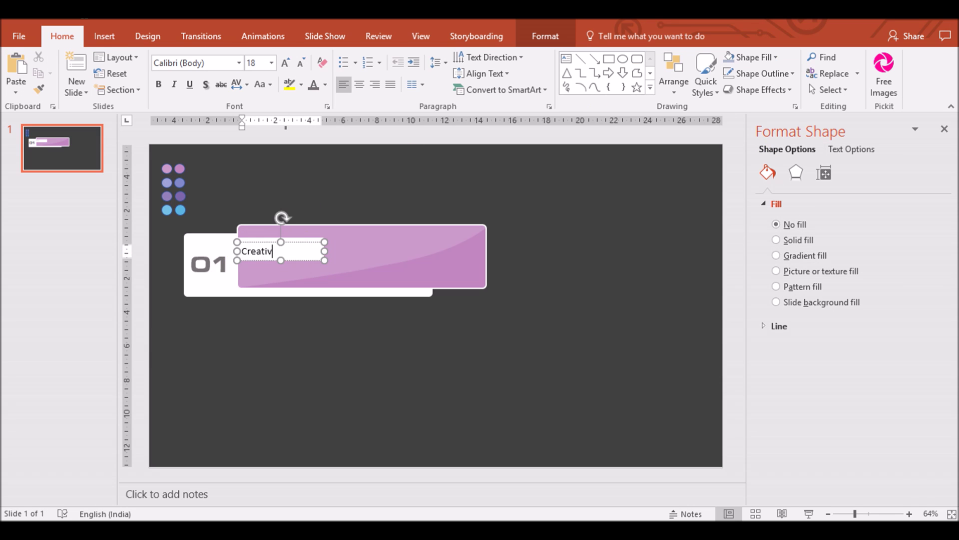
{"action": "type", "text": "s"}
{"action": "key", "text": "ctrl+a"}
{"action": "left_click", "coordinate": [243, 60]}
{"action": "left_click_drag", "start_coordinate": [344, 89], "coordinate": [338, 349]}
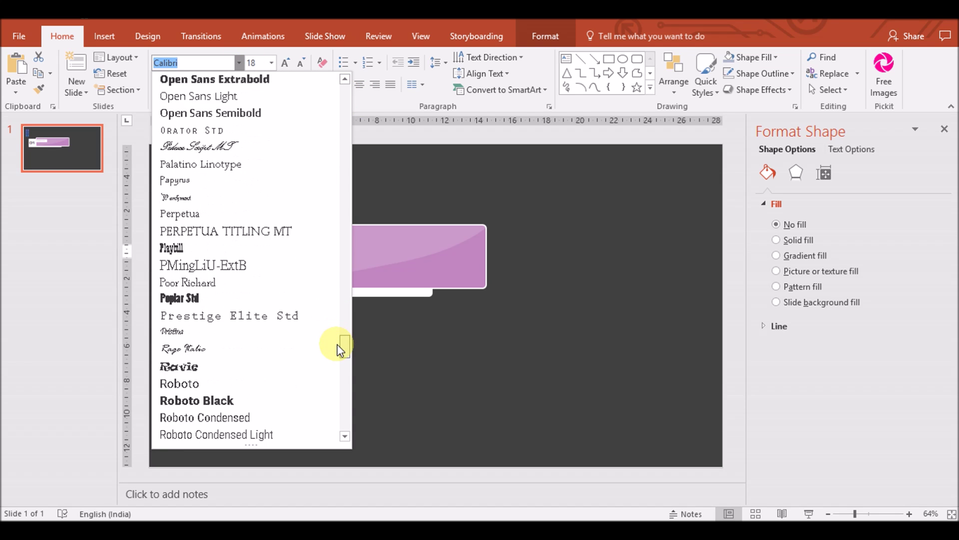
{"action": "left_click", "coordinate": [218, 126]}
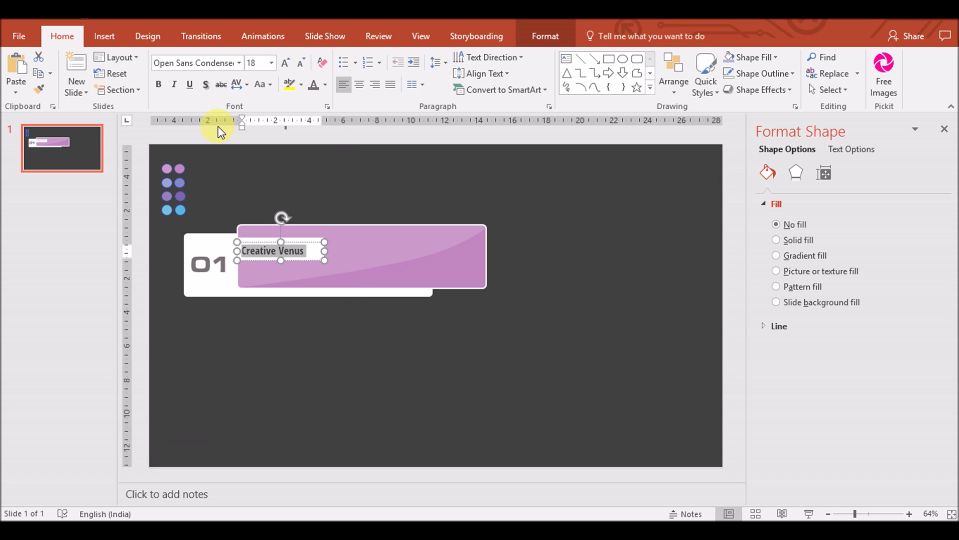
Make the title text UPPERCASE and colour it grey.
{"action": "left_click", "coordinate": [247, 84]}
{"action": "left_click", "coordinate": [259, 86]}
{"action": "left_click", "coordinate": [299, 136]}
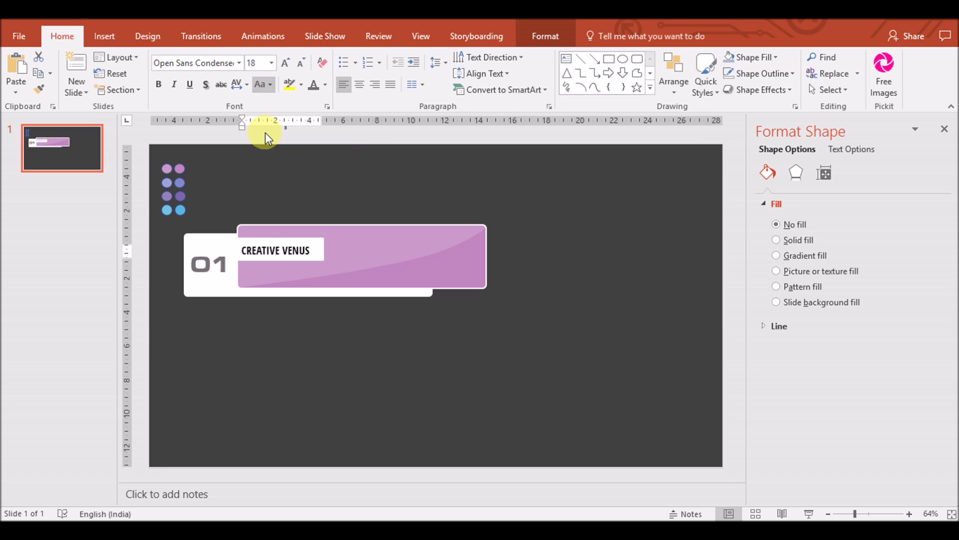
{"action": "left_click", "coordinate": [325, 85]}
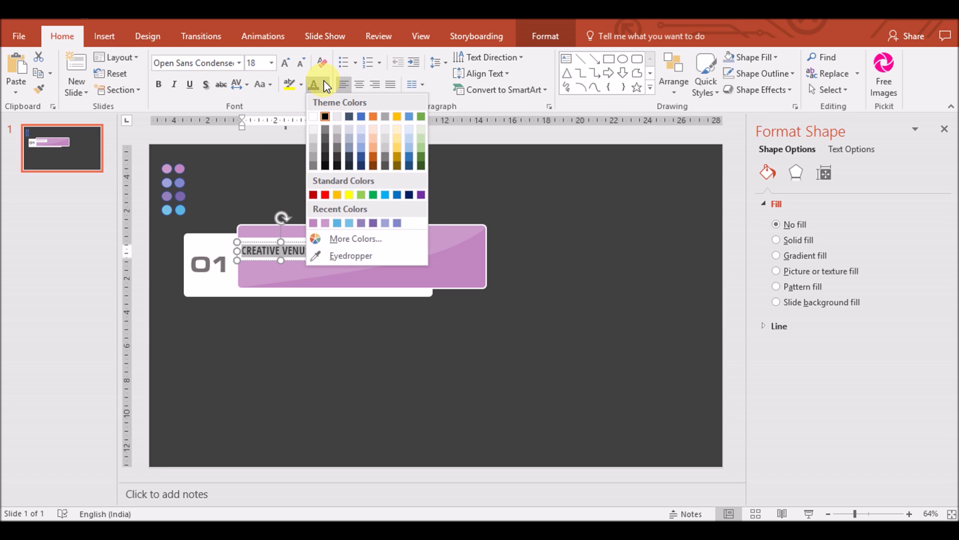
{"action": "left_click", "coordinate": [337, 146]}
Position the CREATIVE VENUS title inside the small white bar on the banner.
{"action": "left_click", "coordinate": [300, 243]}
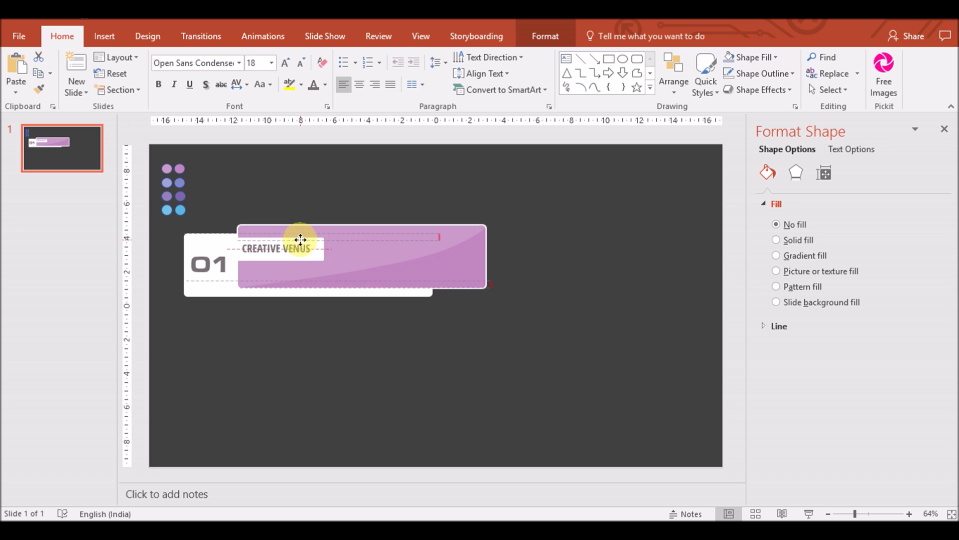
{"action": "left_click", "coordinate": [304, 241]}
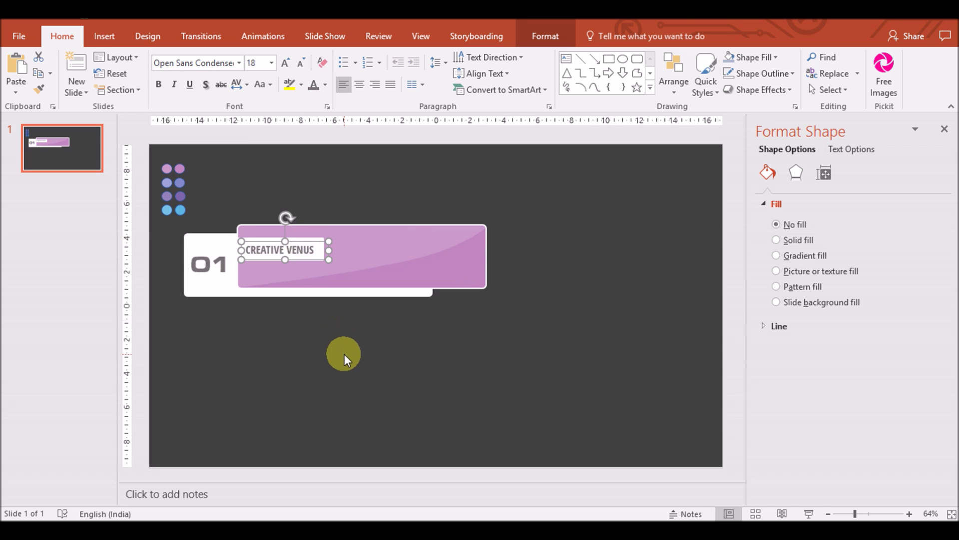
{"action": "left_click", "coordinate": [344, 354]}
{"action": "left_click", "coordinate": [293, 250]}
{"action": "mouse_move", "coordinate": [294, 250]}
{"action": "left_mouse_down"}
{"action": "mouse_move", "coordinate": [278, 255]}
{"action": "mouse_move", "coordinate": [291, 241]}
{"action": "left_mouse_up"}
{"action": "left_click", "coordinate": [293, 331]}
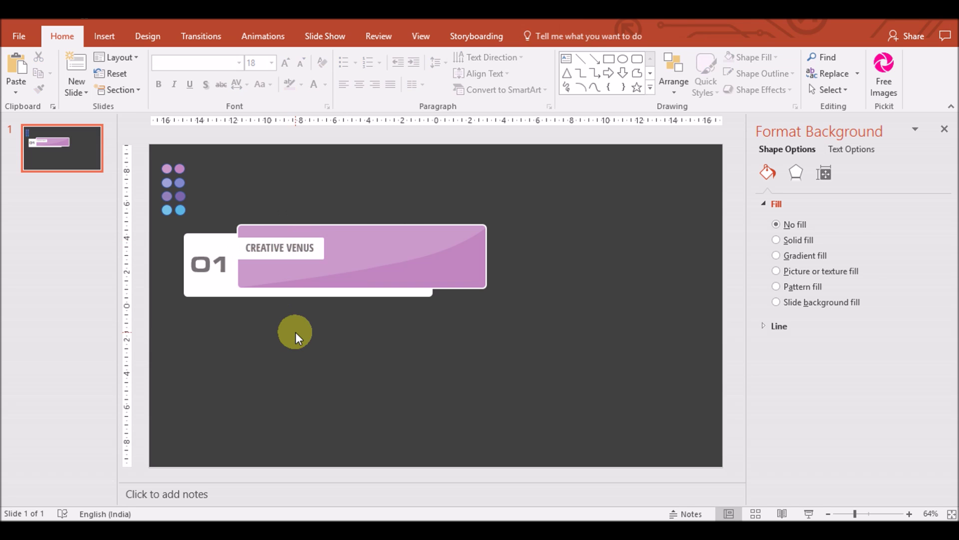
{"action": "left_click", "coordinate": [286, 254]}
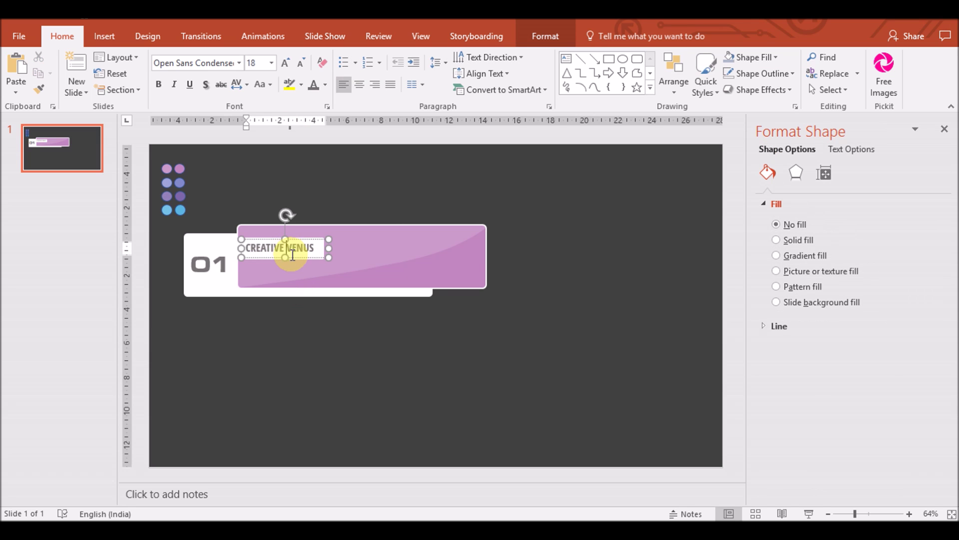
{"action": "left_click", "coordinate": [346, 331]}
{"action": "left_click", "coordinate": [104, 36]}
Add a body text box on the purple banner in Open Sans Condensed.
{"action": "left_click", "coordinate": [594, 75]}
{"action": "left_click_drag", "start_coordinate": [246, 265], "coordinate": [411, 283]}
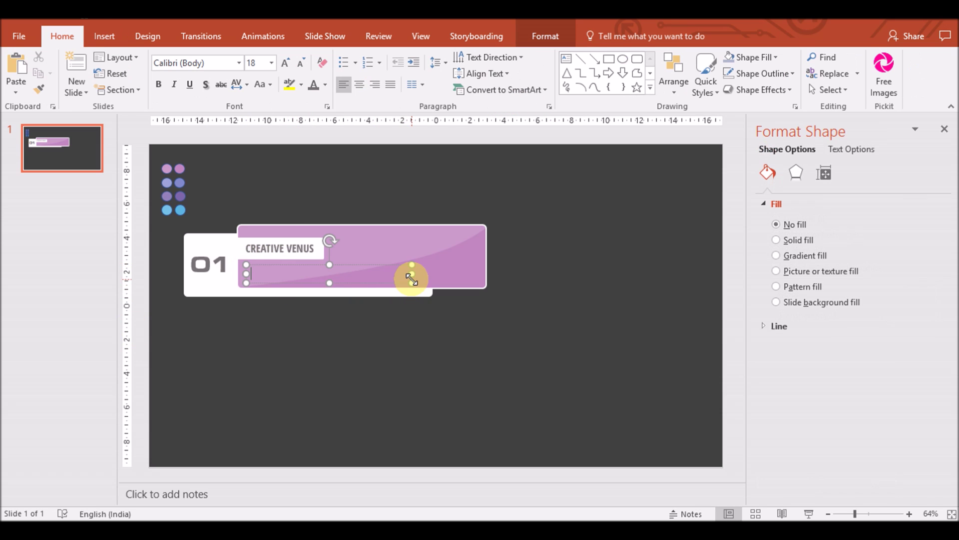
{"action": "type", "text": "Add your tex"}
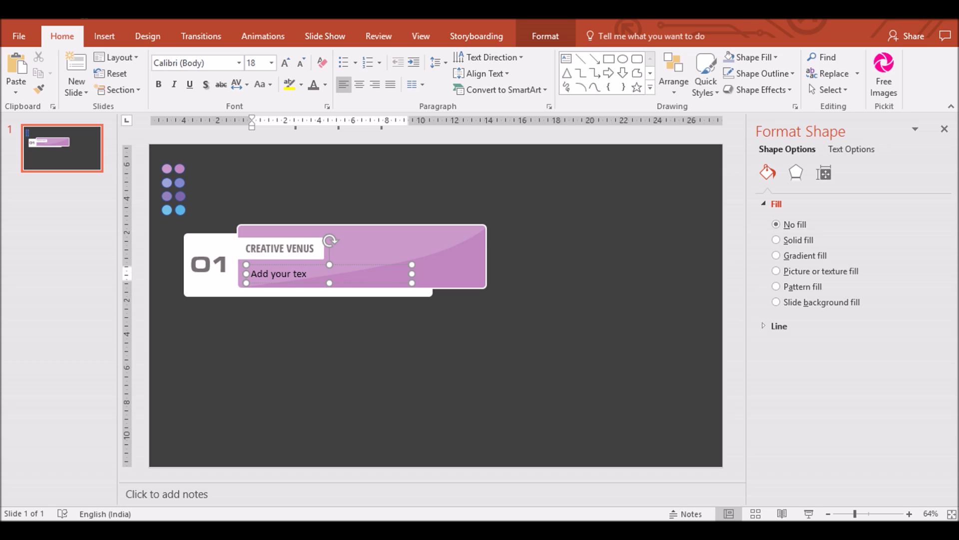
{"action": "type", "text": " our channel to wat"}
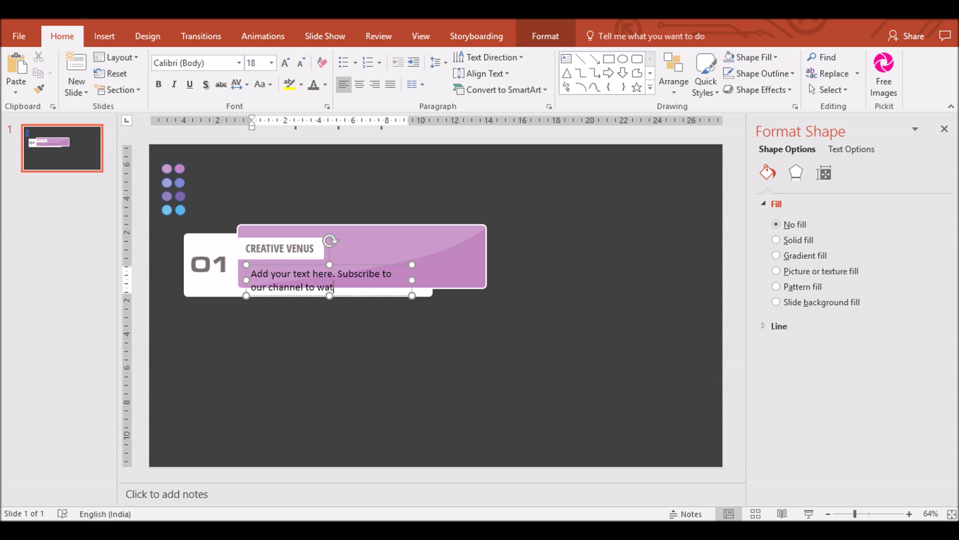
{"action": "type", "text": "deos."}
{"action": "key", "text": "ctrl+a"}
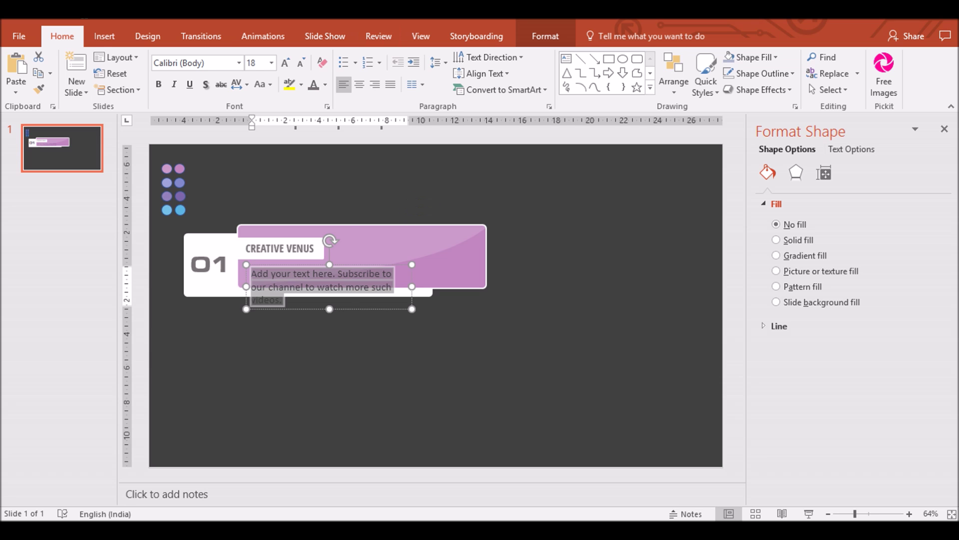
{"action": "left_click", "coordinate": [238, 63]}
{"action": "left_click_drag", "start_coordinate": [349, 98], "coordinate": [328, 333]}
{"action": "left_click", "coordinate": [242, 276]}
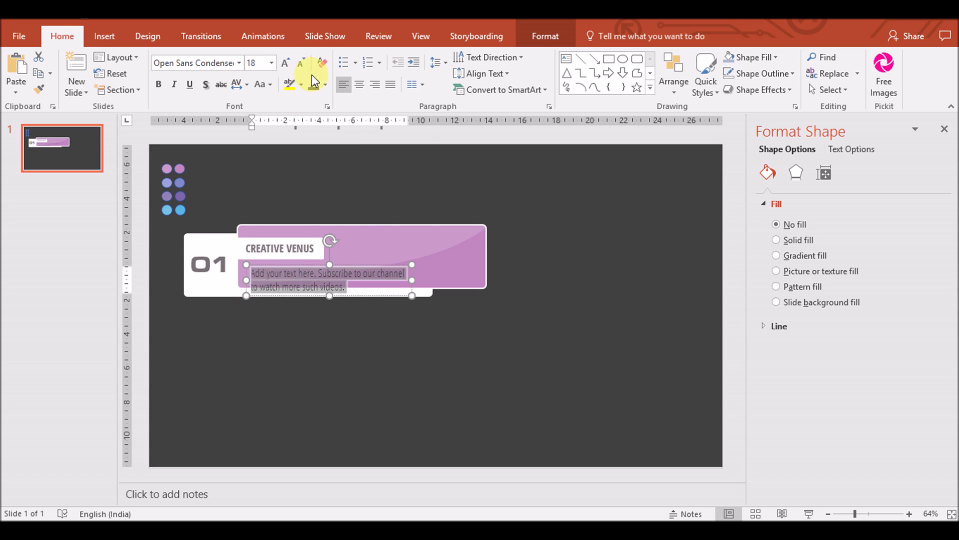
Shrink the body text to 12 pt and finish typing the placeholder paragraph.
{"action": "left_click", "coordinate": [325, 84]}
{"action": "key", "text": "Escape"}
{"action": "left_click", "coordinate": [300, 59]}
{"action": "left_click", "coordinate": [300, 59]}
{"action": "left_click", "coordinate": [300, 59]}
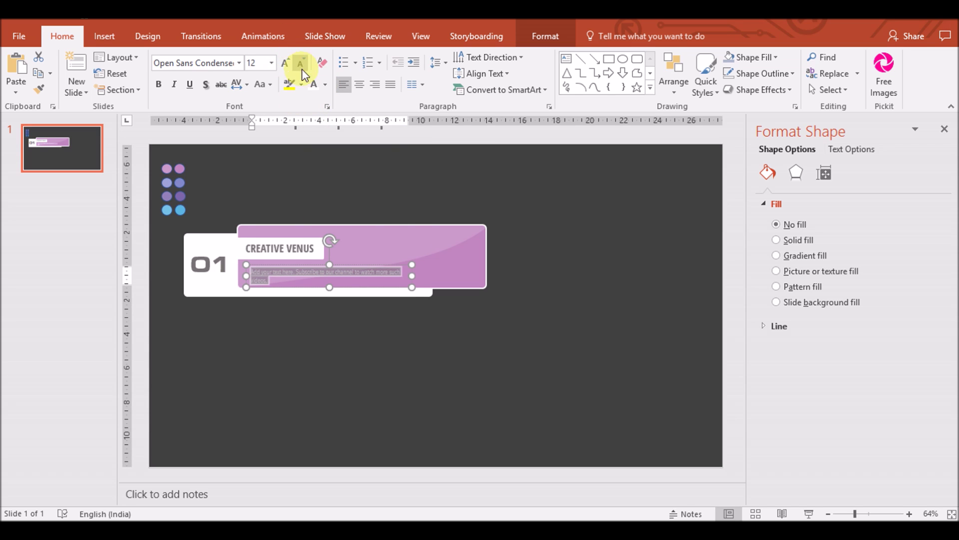
{"action": "left_click", "coordinate": [296, 280]}
{"action": "type", "text": "You can like, share and comment on the videos. How at"}
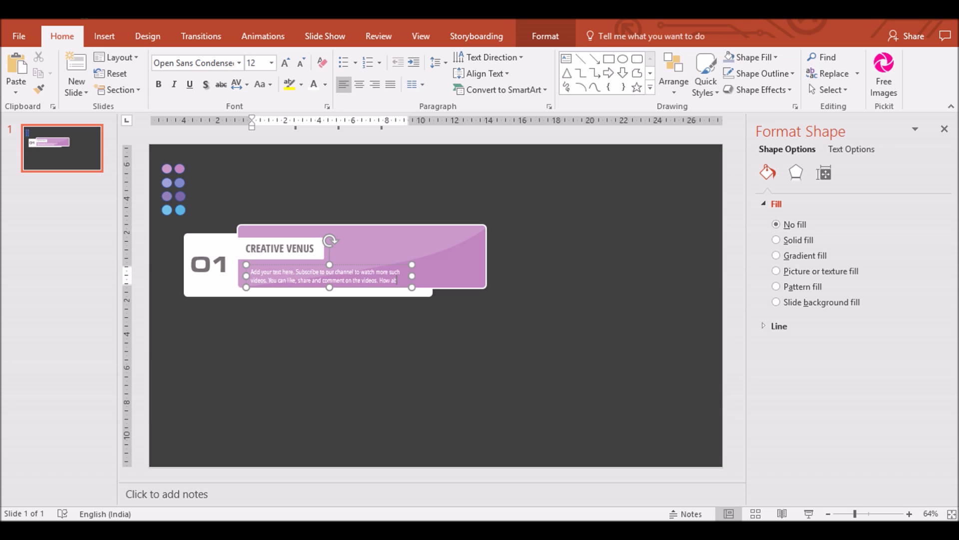
{"action": "type", "text": "out you"}
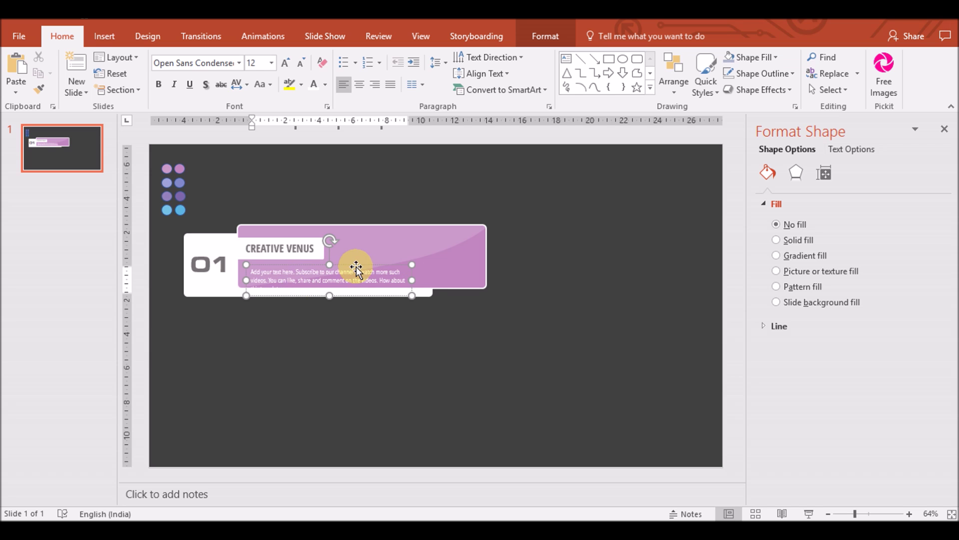
Place the body text just below the CREATIVE VENUS title and set it to 11 pt.
{"action": "left_click_drag", "start_coordinate": [357, 268], "coordinate": [351, 260]}
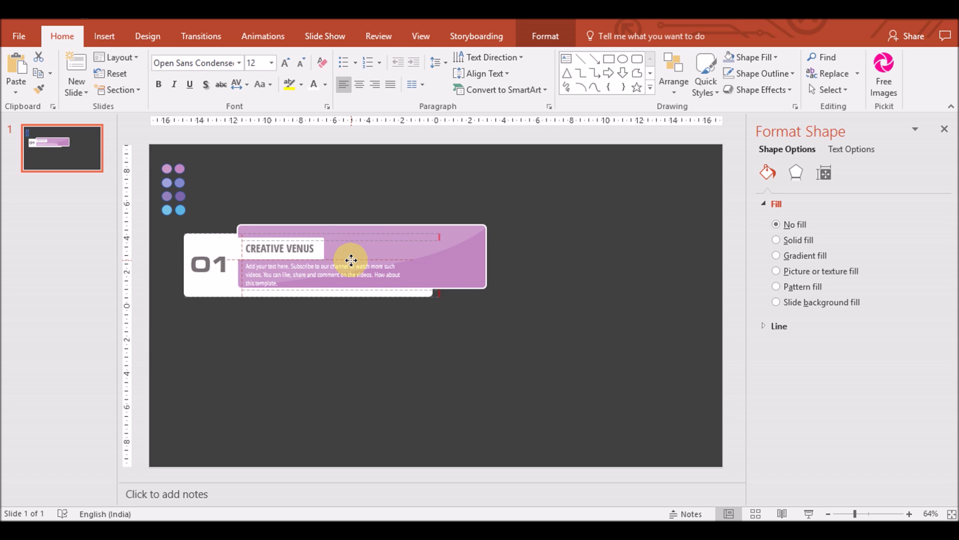
{"action": "left_click_drag", "start_coordinate": [351, 260], "coordinate": [330, 258]}
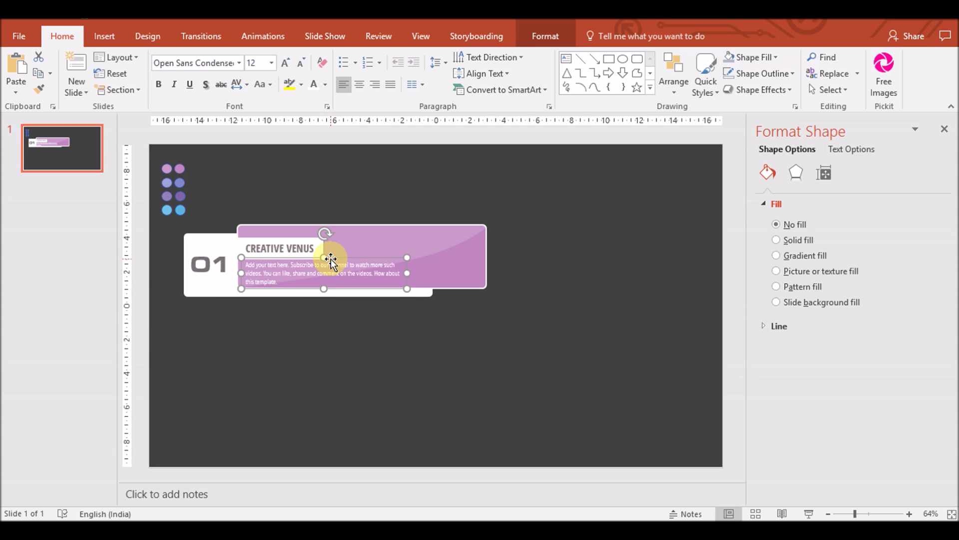
{"action": "left_click_drag", "start_coordinate": [278, 282], "coordinate": [203, 260]}
{"action": "left_click", "coordinate": [301, 62]}
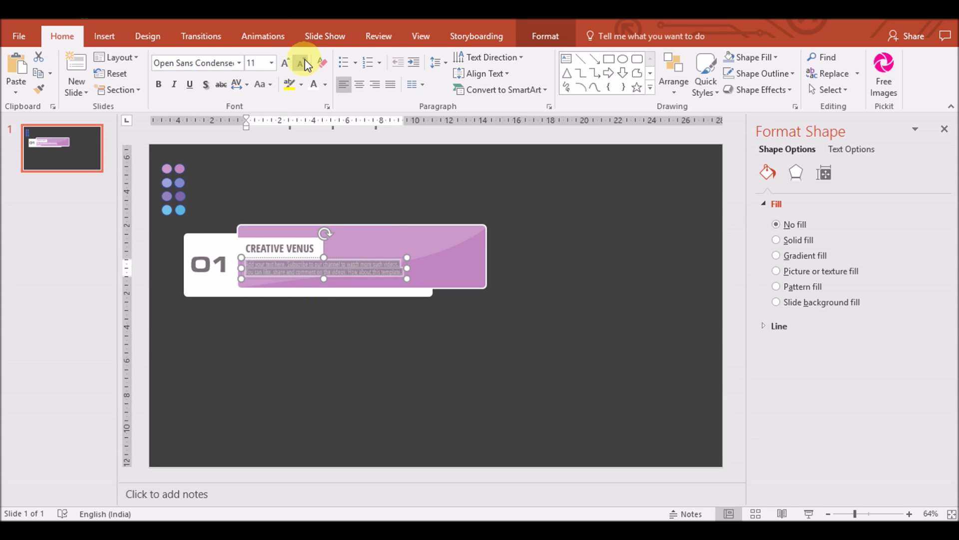
{"action": "left_click_drag", "start_coordinate": [341, 258], "coordinate": [342, 262]}
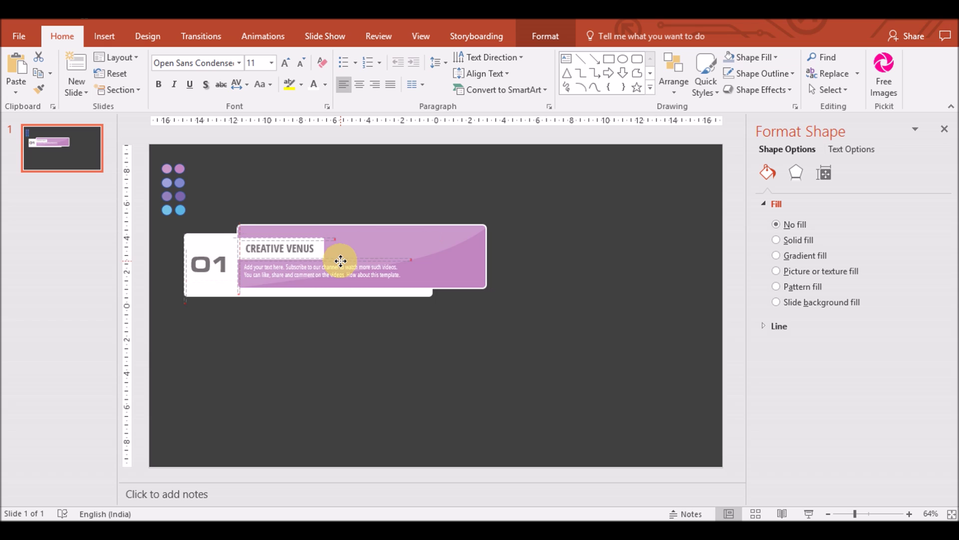
{"action": "left_click_drag", "start_coordinate": [343, 263], "coordinate": [346, 262]}
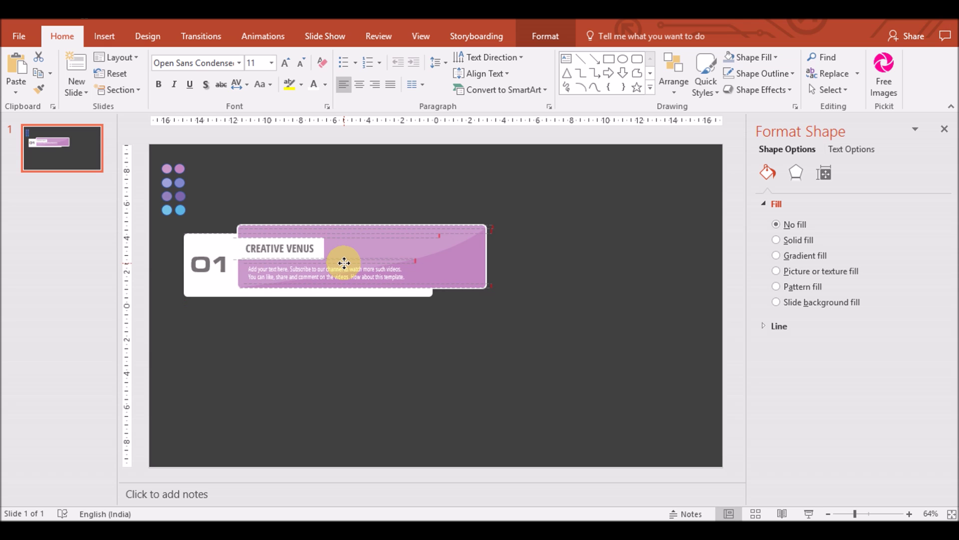
{"action": "left_click", "coordinate": [400, 335]}
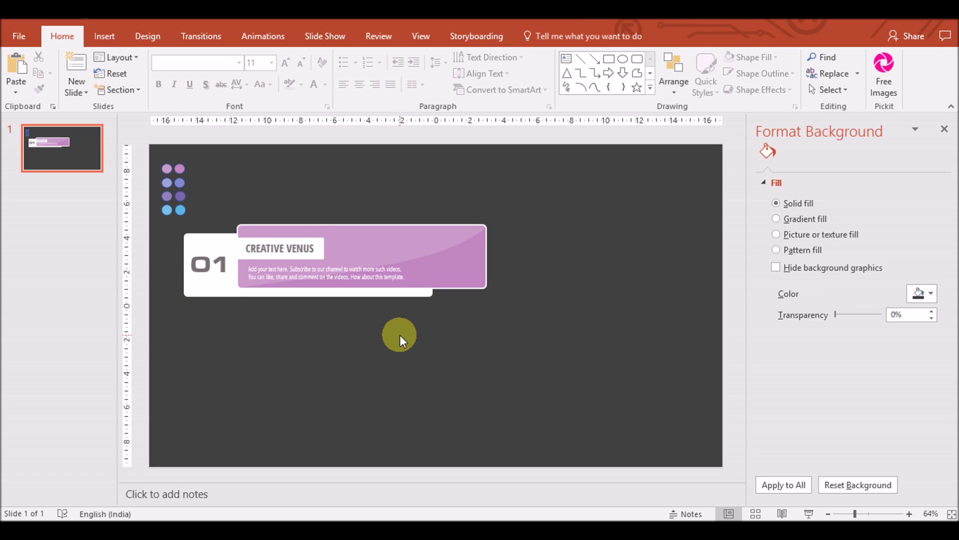
Draw a rectangle covering the whole slide.
{"action": "left_click", "coordinate": [92, 36]}
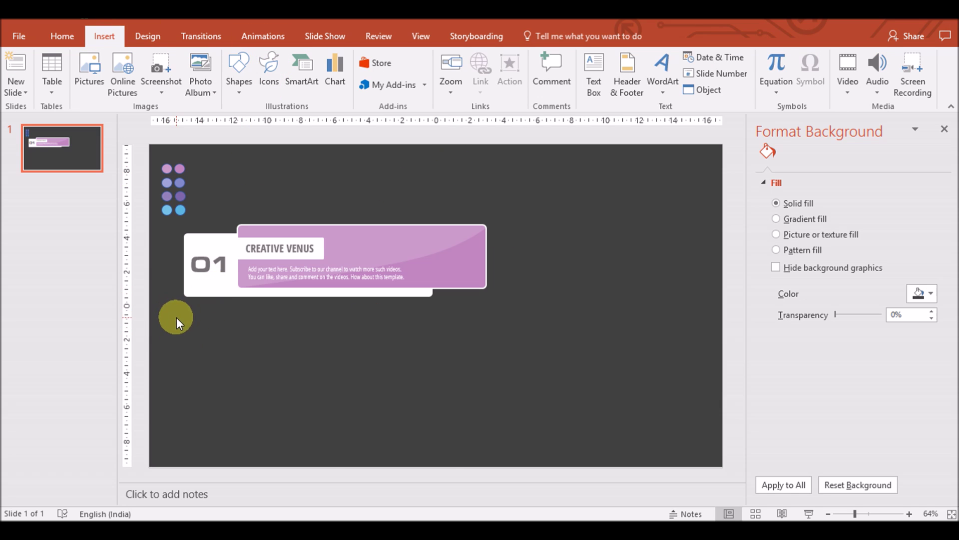
{"action": "right_click", "coordinate": [334, 372]}
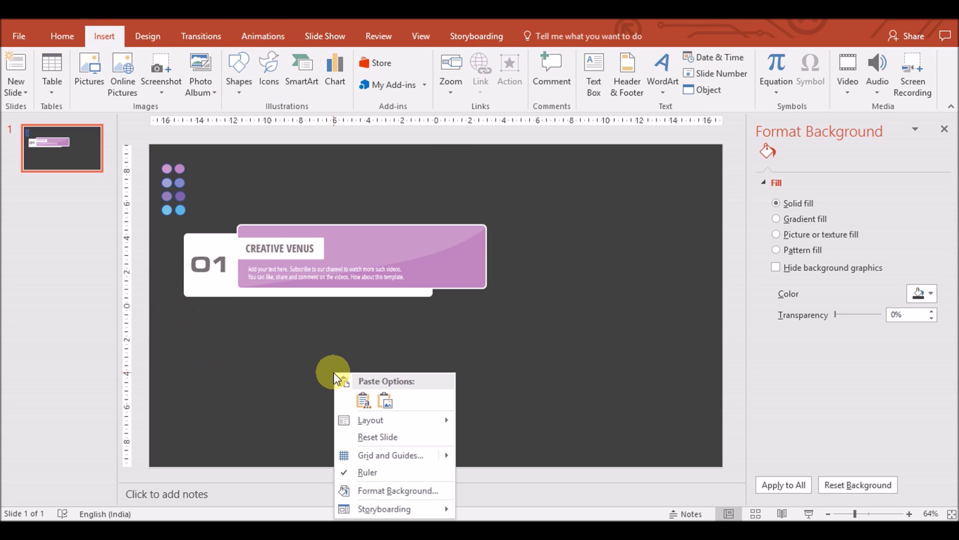
{"action": "left_click", "coordinate": [368, 492]}
{"action": "left_click", "coordinate": [239, 75]}
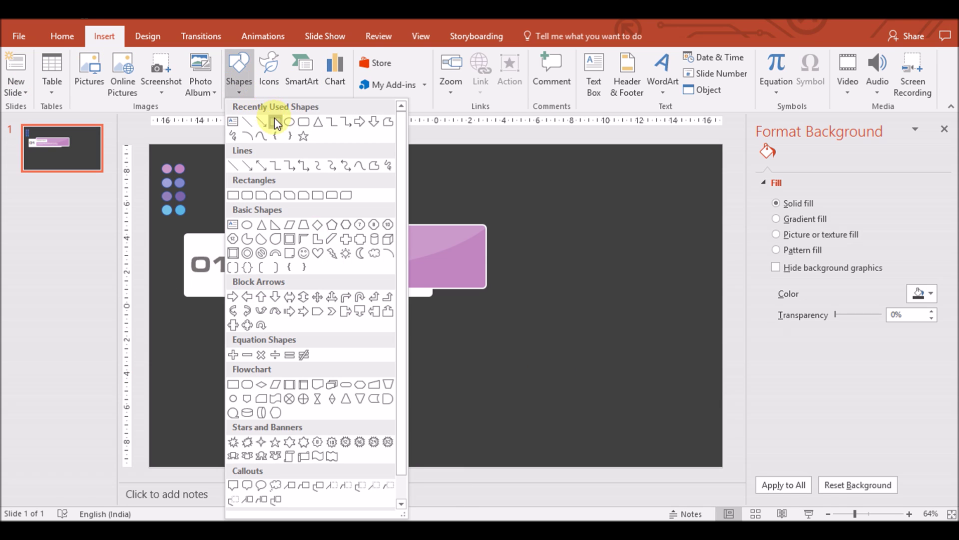
{"action": "left_click", "coordinate": [277, 122]}
{"action": "left_click_drag", "start_coordinate": [149, 144], "coordinate": [723, 467]}
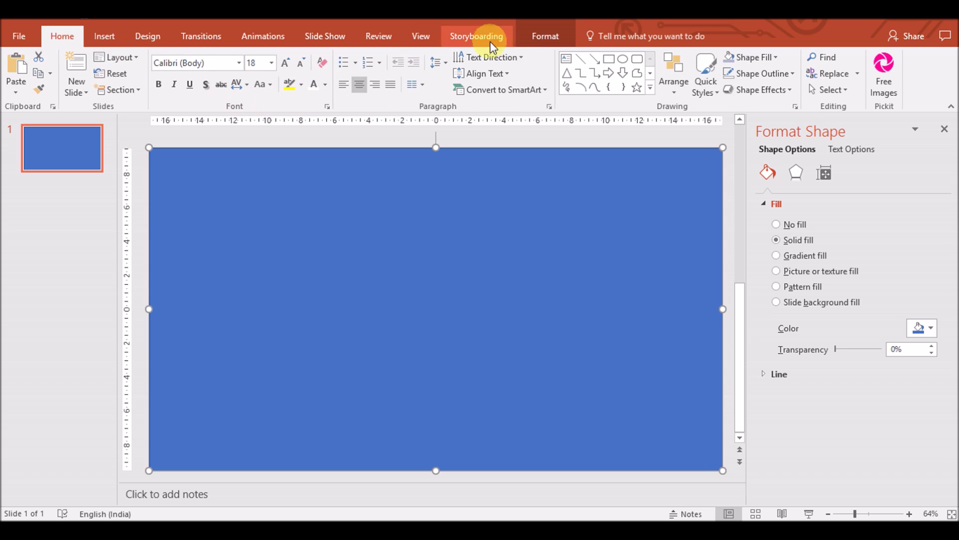
Fill the rectangle with the Picture1.jpg city photo and send it to the back.
{"action": "left_click", "coordinate": [545, 36]}
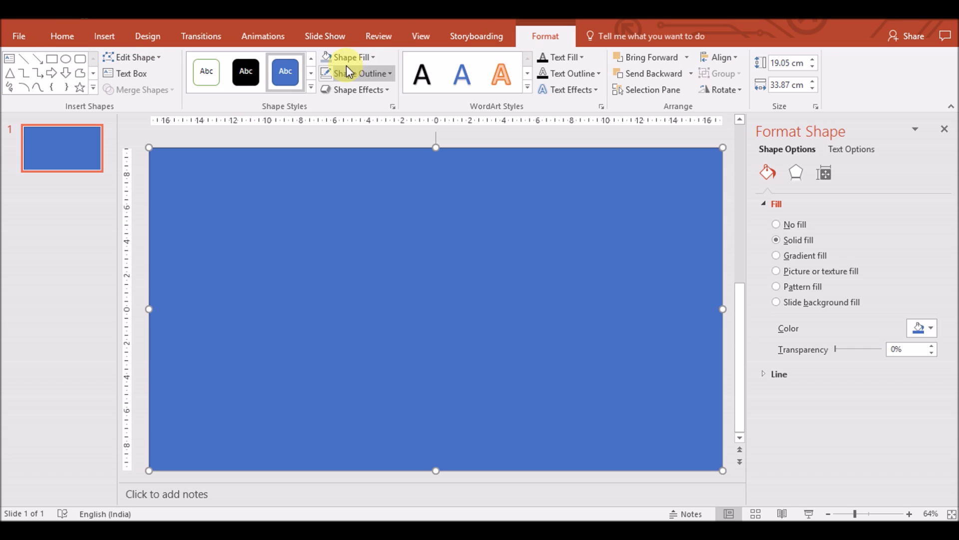
{"action": "left_click", "coordinate": [368, 56]}
{"action": "left_click", "coordinate": [800, 270]}
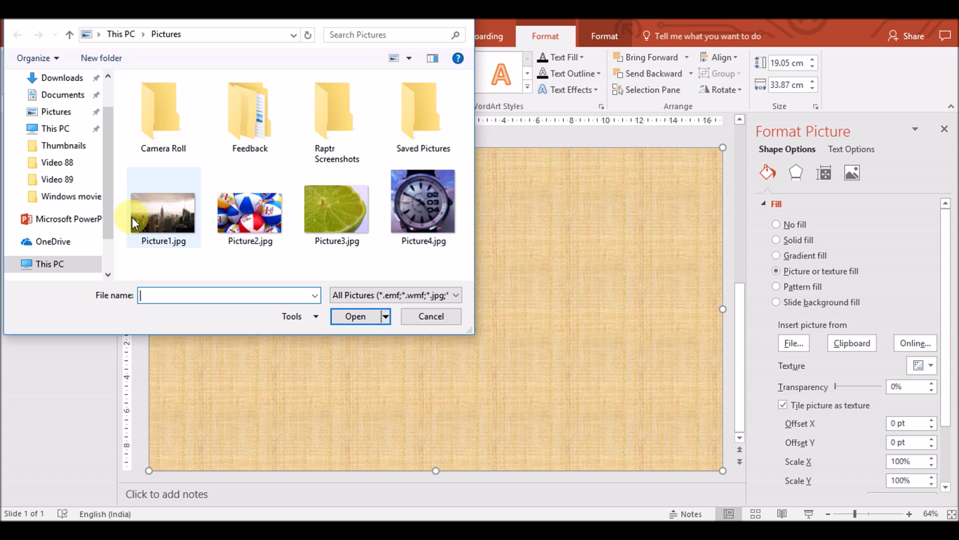
{"action": "left_click", "coordinate": [164, 206]}
{"action": "left_click", "coordinate": [359, 316]}
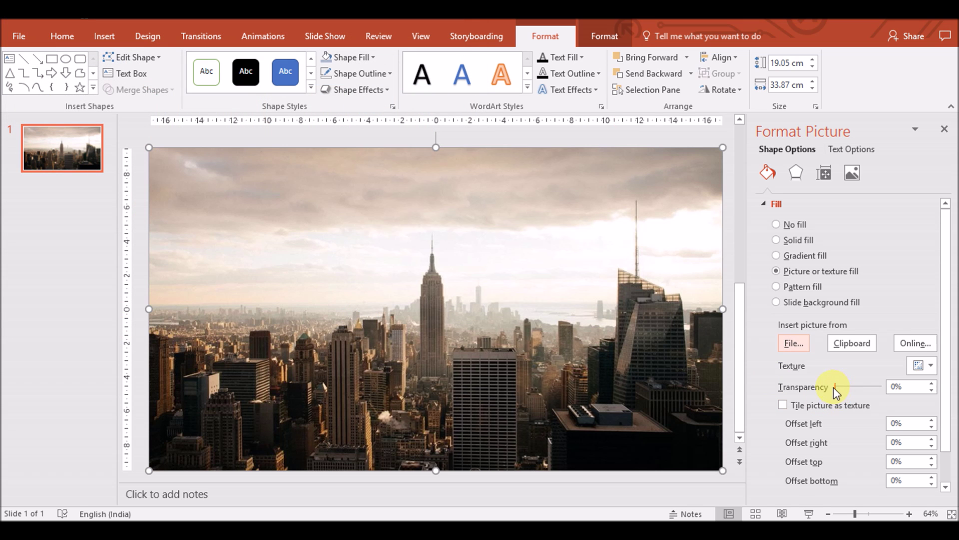
{"action": "right_click", "coordinate": [610, 381]}
{"action": "left_click", "coordinate": [672, 245]}
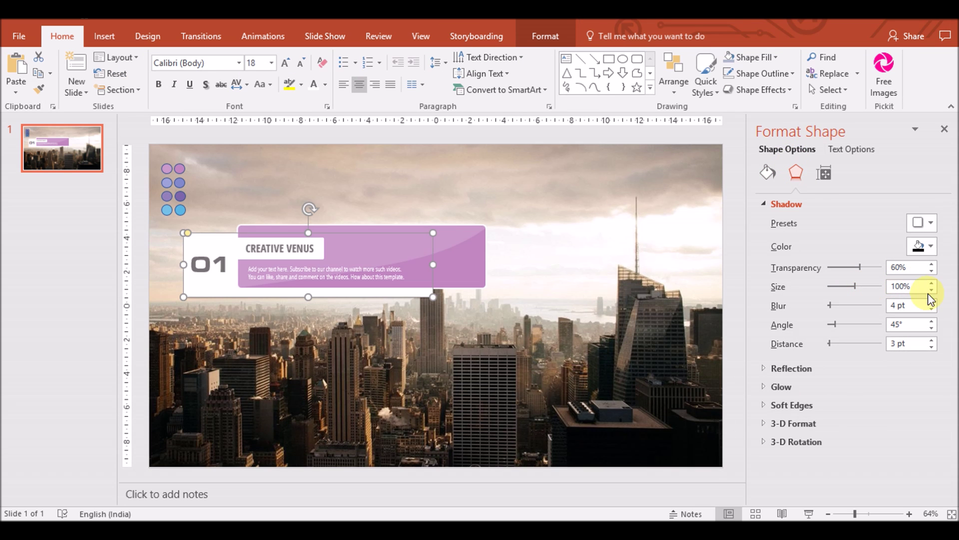
Soften the 01 card's shadow to a 30 pt blur.
{"action": "left_click", "coordinate": [932, 302]}
{"action": "left_click", "coordinate": [932, 313]}
{"action": "left_click", "coordinate": [933, 313]}
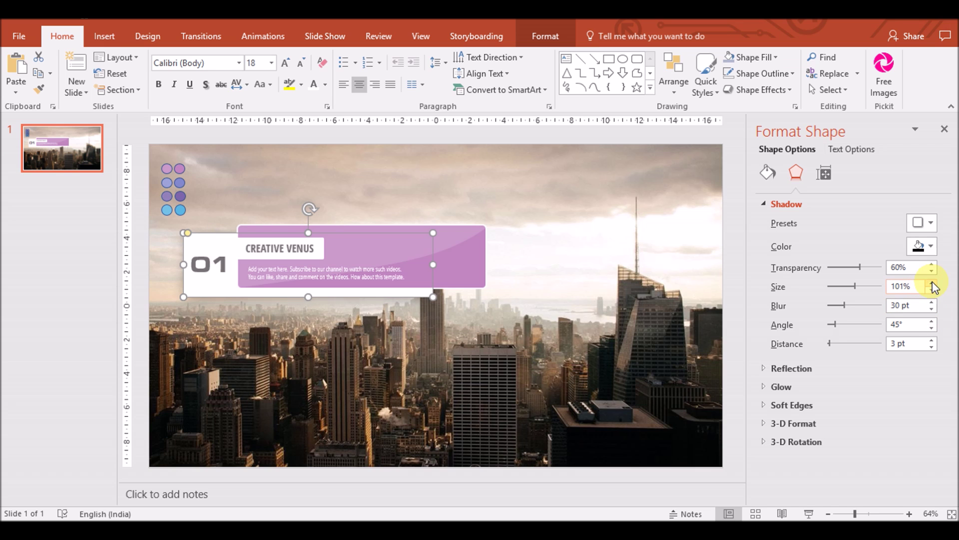
{"action": "left_click", "coordinate": [610, 373]}
{"action": "left_click", "coordinate": [133, 300]}
Move the 01 card up the slide.
{"action": "left_click", "coordinate": [189, 290]}
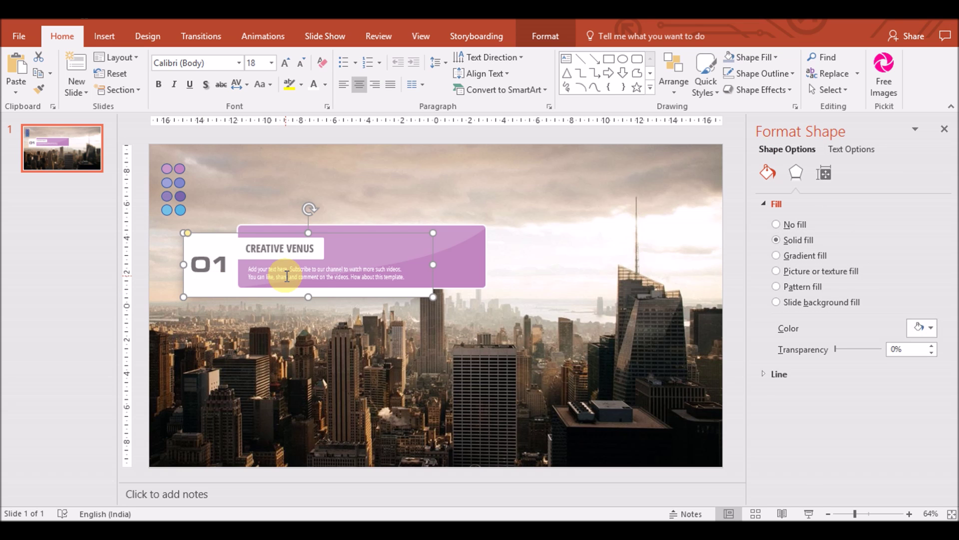
{"action": "key", "text": "ctrl+a"}
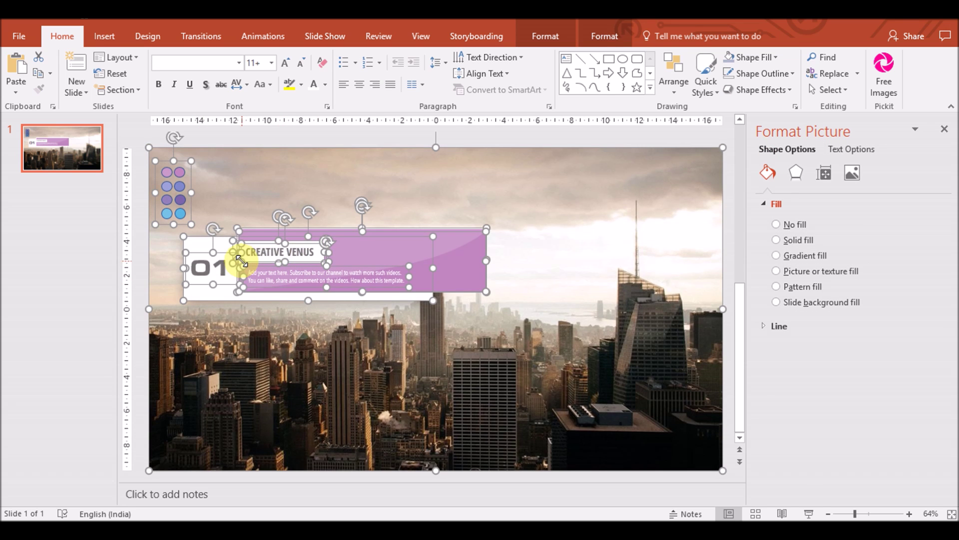
{"action": "left_click_drag", "start_coordinate": [191, 193], "coordinate": [191, 193]}
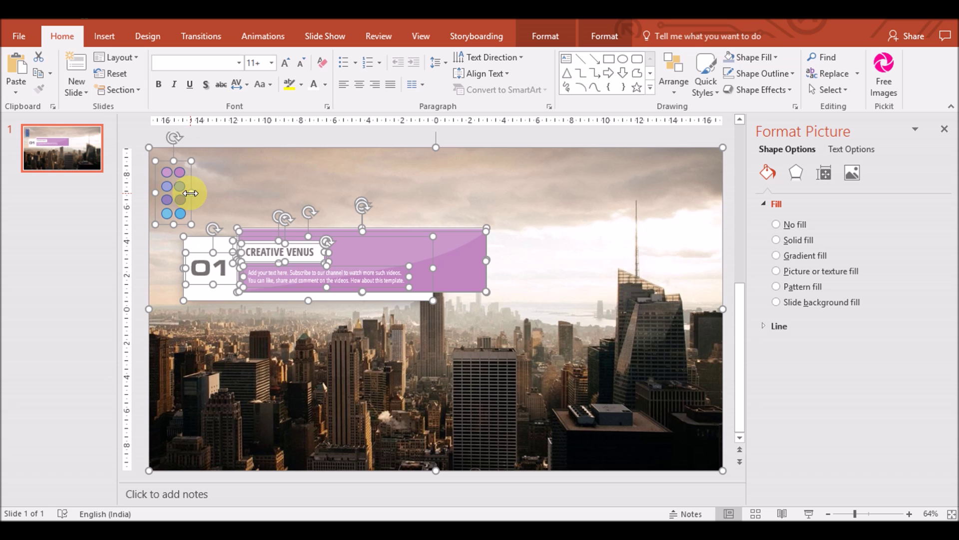
{"action": "mouse_move", "coordinate": [235, 186]}
{"action": "left_mouse_down"}
{"action": "mouse_move", "coordinate": [233, 147]}
{"action": "mouse_move", "coordinate": [257, 165]}
{"action": "left_mouse_up"}
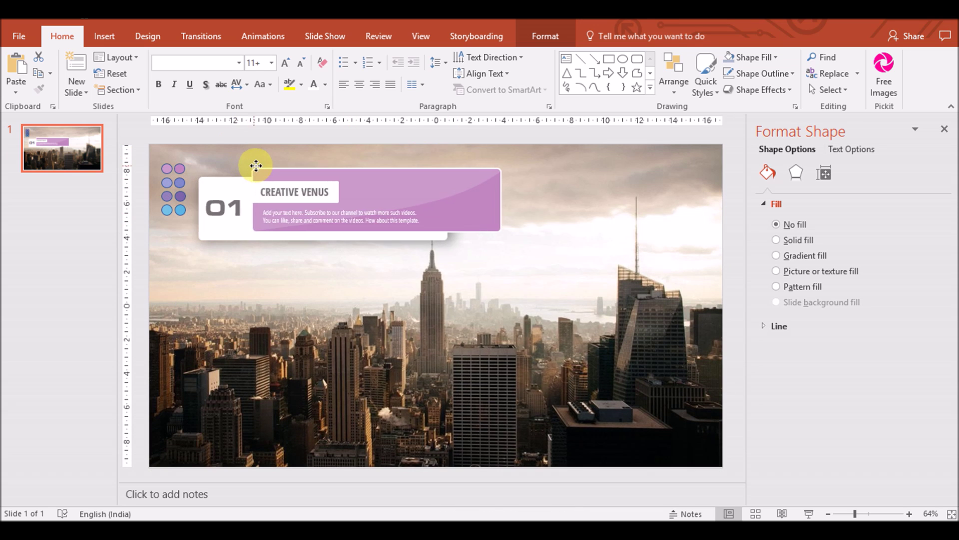
Move the dot cluster to the top right, reposition the 01 card lower left, and duplicate it.
{"action": "left_click", "coordinate": [164, 196]}
{"action": "left_click", "coordinate": [167, 193]}
{"action": "left_click_drag", "start_coordinate": [167, 193], "coordinate": [610, 185]}
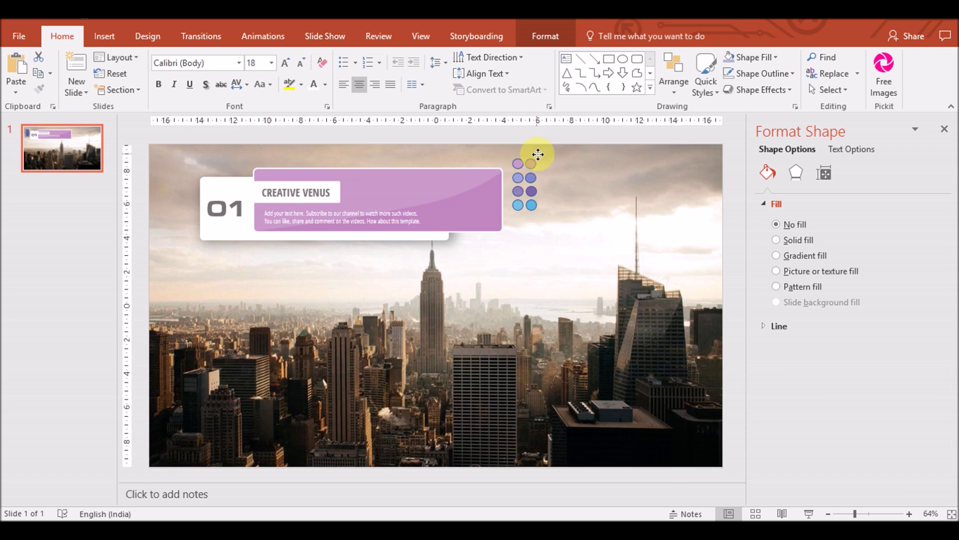
{"action": "left_click", "coordinate": [424, 236]}
{"action": "mouse_move", "coordinate": [382, 253]}
{"action": "left_mouse_down"}
{"action": "mouse_move", "coordinate": [360, 282]}
{"action": "mouse_move", "coordinate": [341, 441]}
{"action": "left_mouse_up"}
{"action": "key", "text": "ctrl+d"}
{"action": "key", "text": "ctrl+d"}
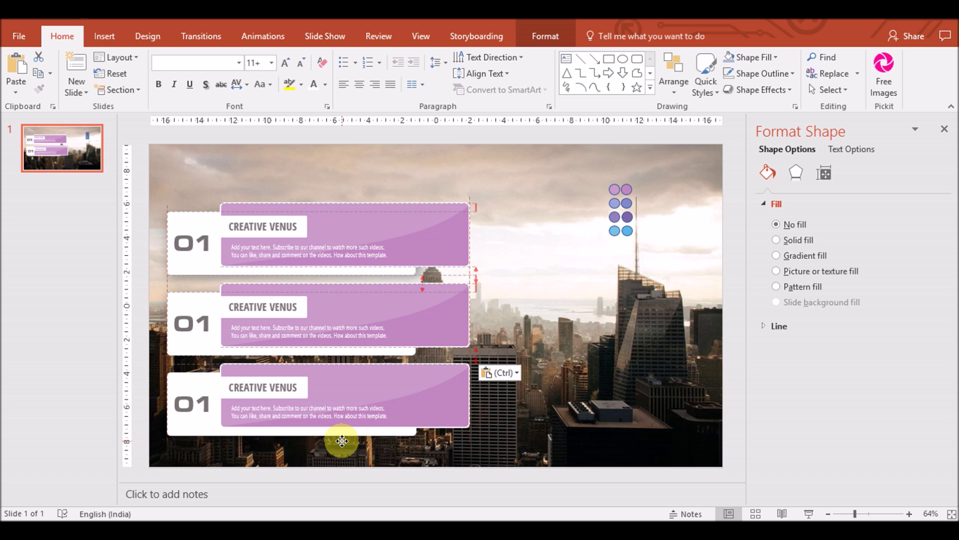
Space the copied cards evenly and renumber them 02 and 03.
{"action": "left_click_drag", "start_coordinate": [342, 441], "coordinate": [342, 441]}
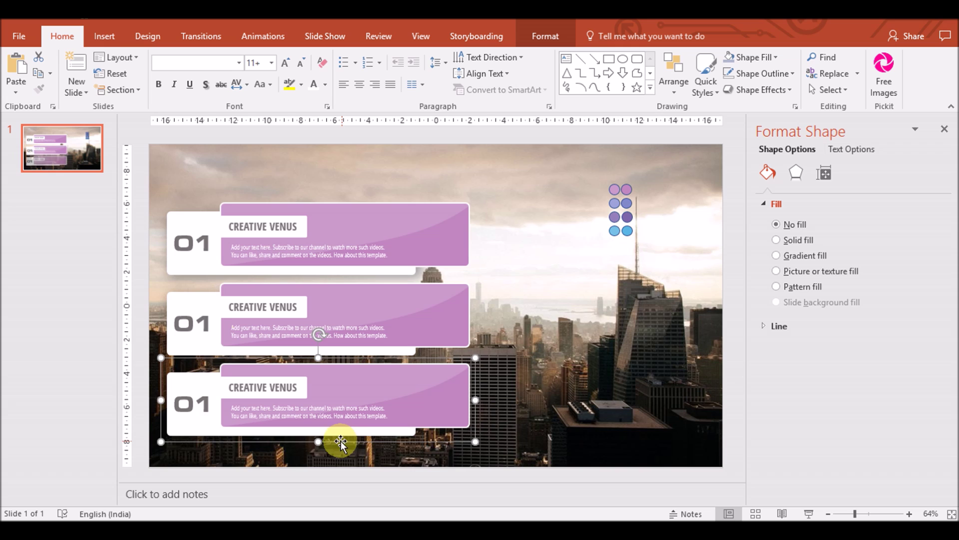
{"action": "left_click", "coordinate": [207, 326]}
{"action": "left_click", "coordinate": [209, 401]}
{"action": "type", "text": "03"}
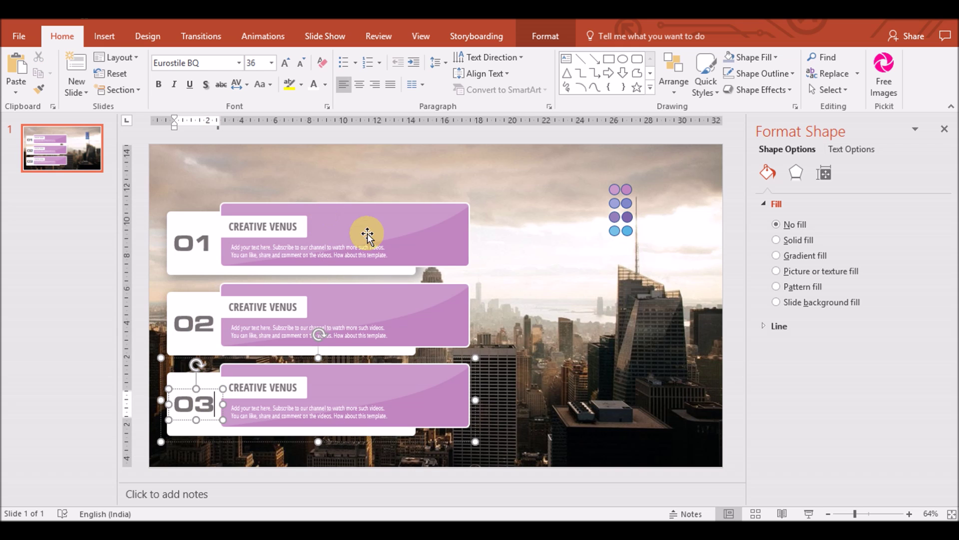
{"action": "left_click", "coordinate": [385, 314]}
Fill the 02 banner with lavender-blue sampled from the dots with the eyedropper.
{"action": "left_click", "coordinate": [918, 329]}
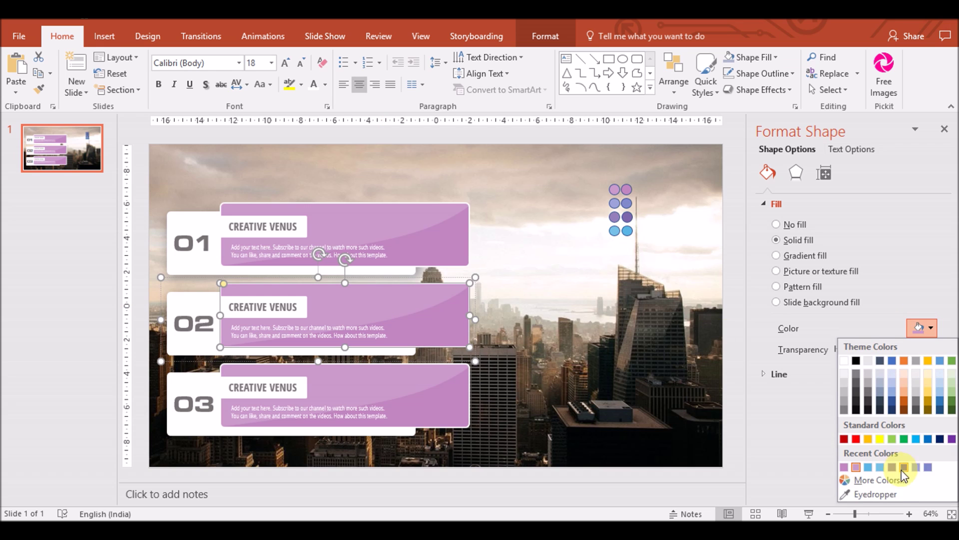
{"action": "left_click", "coordinate": [872, 490]}
{"action": "left_click", "coordinate": [617, 203]}
{"action": "left_click", "coordinate": [466, 328]}
{"action": "left_click", "coordinate": [925, 330]}
{"action": "left_click", "coordinate": [872, 490]}
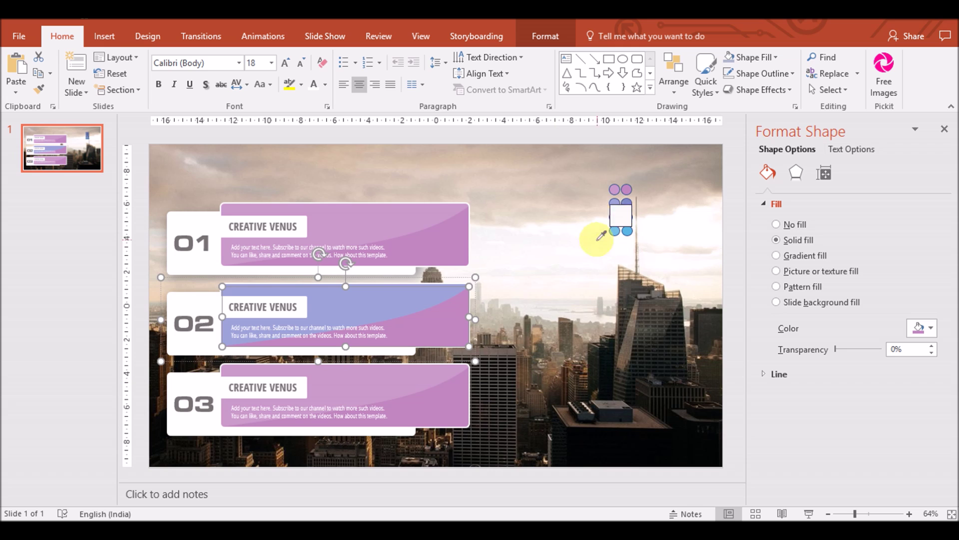
{"action": "left_click", "coordinate": [614, 203]}
Fill the 03 banner with a deep purple sampled from the dots.
{"action": "left_click", "coordinate": [380, 380]}
{"action": "left_click", "coordinate": [379, 380]}
{"action": "left_click", "coordinate": [931, 330]}
{"action": "left_click", "coordinate": [872, 489]}
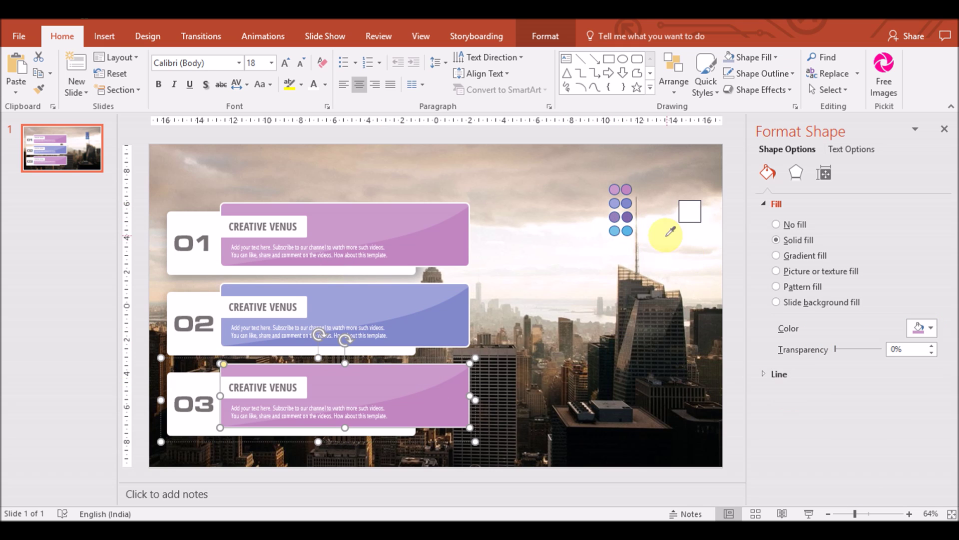
{"action": "left_click", "coordinate": [617, 218]}
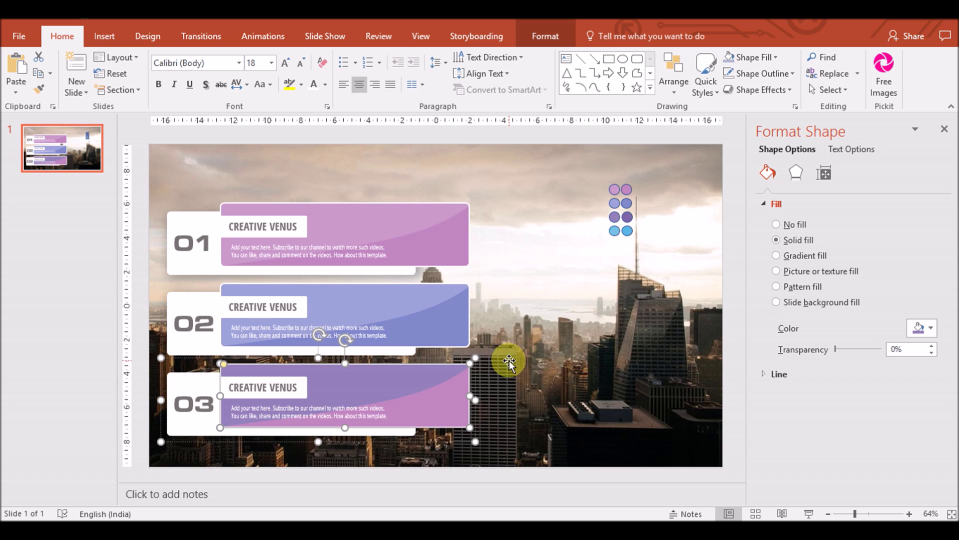
{"action": "left_click", "coordinate": [924, 327]}
{"action": "left_click", "coordinate": [870, 488]}
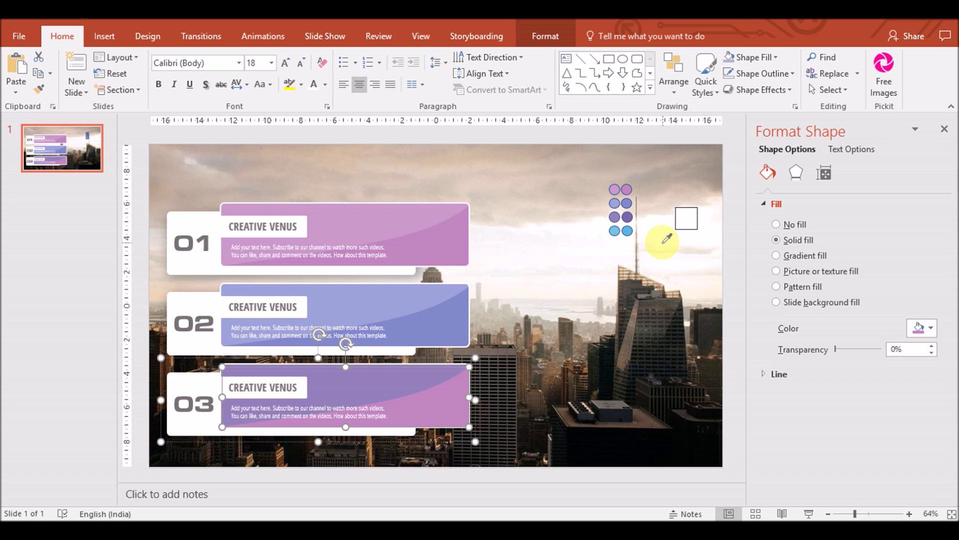
{"action": "left_click", "coordinate": [627, 217]}
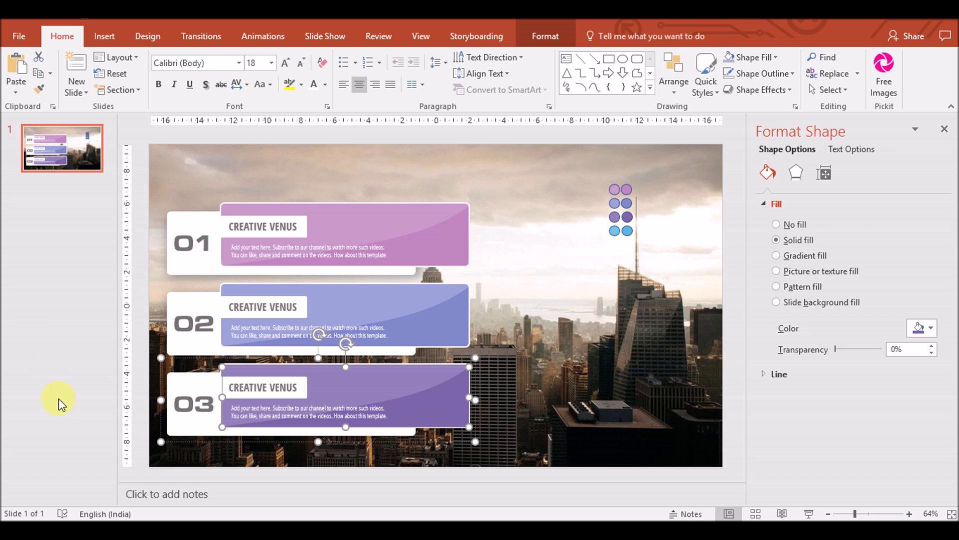
{"action": "left_click", "coordinate": [60, 440]}
{"action": "left_click_drag", "start_coordinate": [139, 447], "coordinate": [537, 186]}
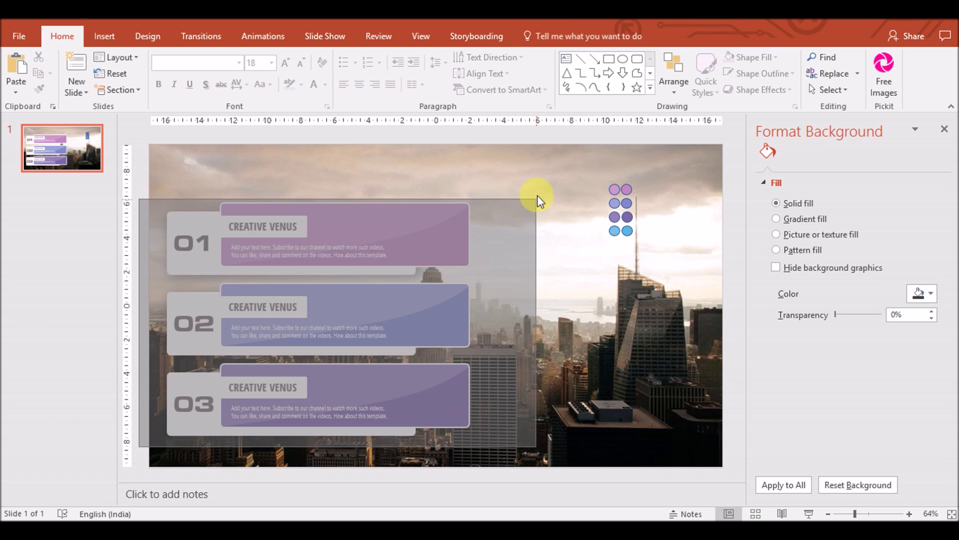
Narrow the three cards and shrink the 01, 02 and 03 numbers to 28 pt.
{"action": "left_click_drag", "start_coordinate": [475, 441], "coordinate": [427, 414]}
{"action": "left_click", "coordinate": [67, 320]}
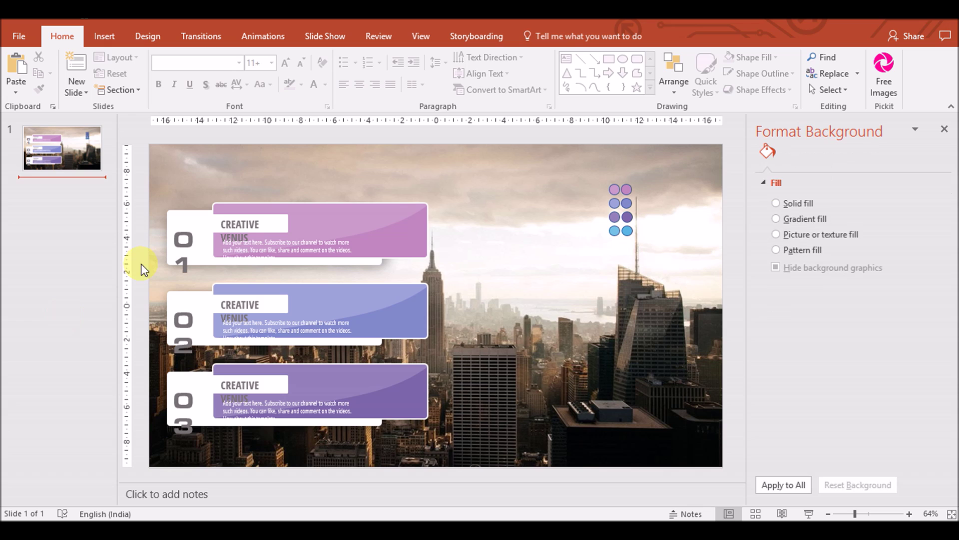
{"action": "double_click", "coordinate": [192, 241]}
{"action": "left_click", "coordinate": [303, 63]}
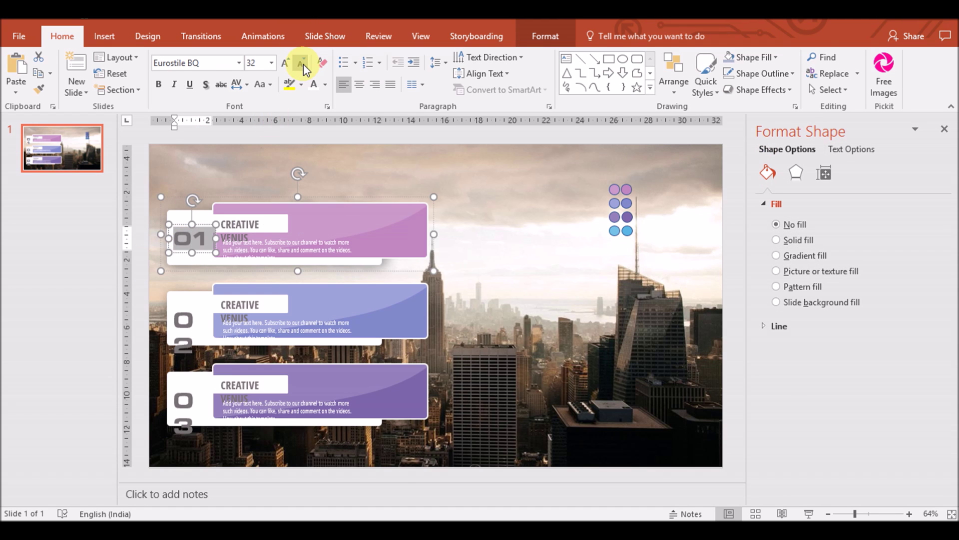
{"action": "double_click", "coordinate": [181, 319]}
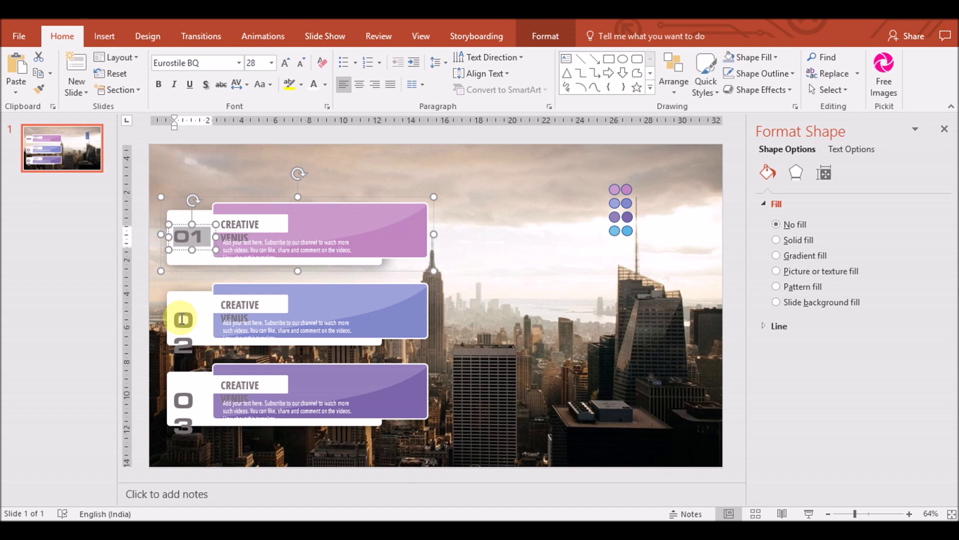
{"action": "left_click", "coordinate": [301, 63]}
{"action": "double_click", "coordinate": [183, 400]}
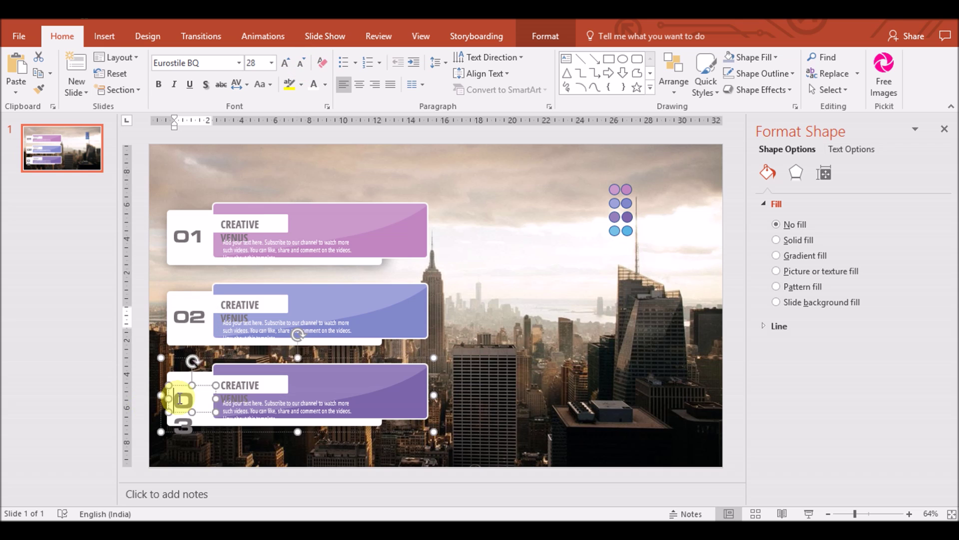
{"action": "left_click", "coordinate": [302, 64]}
{"action": "left_click", "coordinate": [303, 64]}
Shrink each CREATIVE VENUS title to 14 pt so it fits on one line.
{"action": "double_click", "coordinate": [254, 235]}
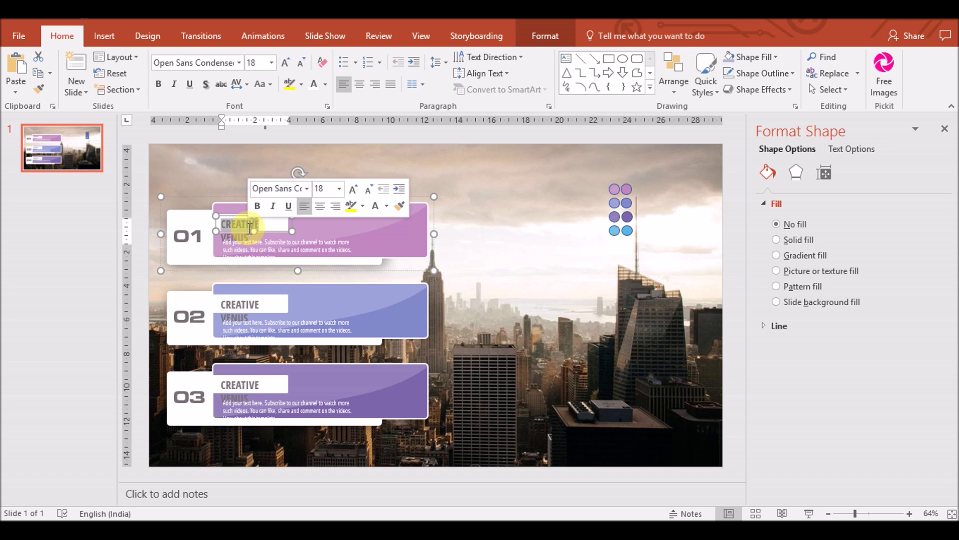
{"action": "left_click", "coordinate": [298, 62]}
{"action": "left_click", "coordinate": [298, 62]}
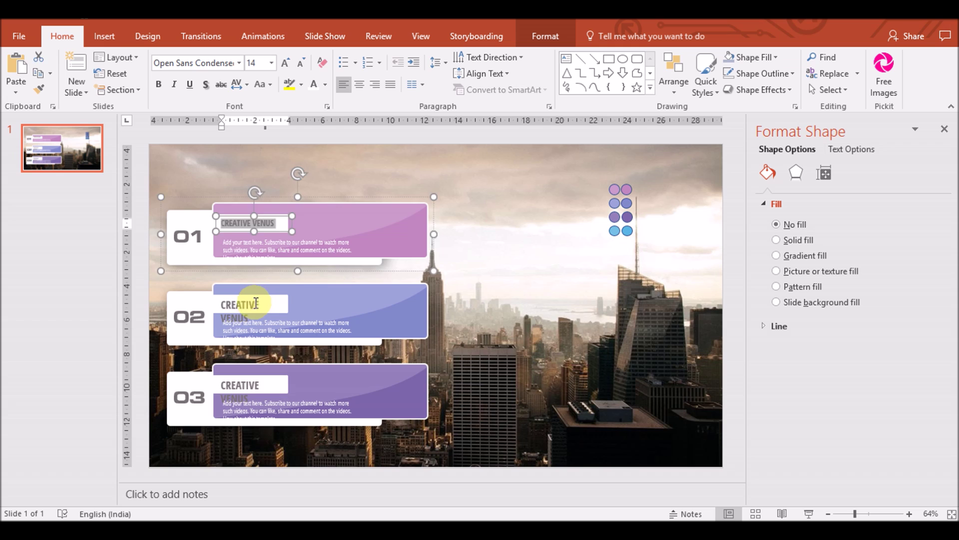
{"action": "double_click", "coordinate": [250, 307]}
{"action": "left_click", "coordinate": [301, 63]}
{"action": "left_click", "coordinate": [301, 63]}
{"action": "double_click", "coordinate": [242, 386]}
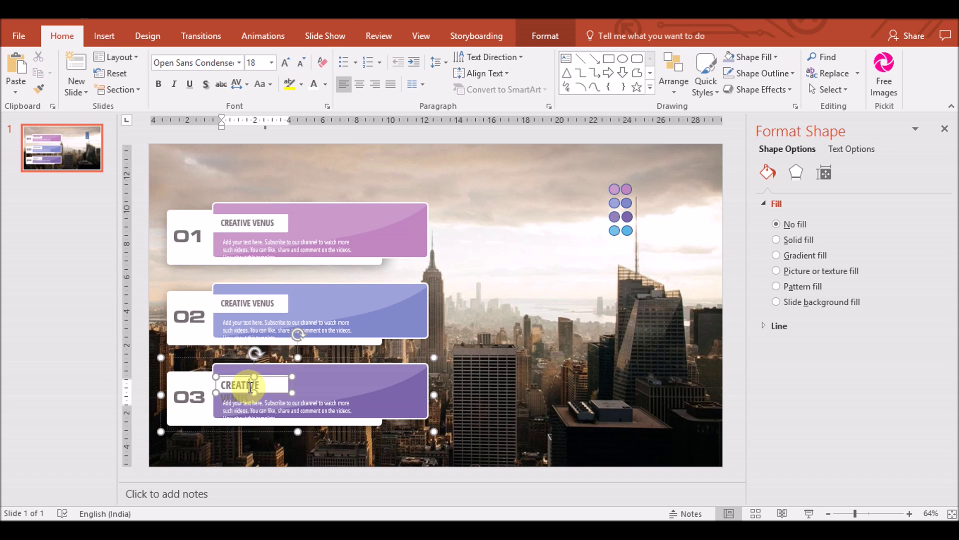
{"action": "left_click", "coordinate": [301, 63]}
{"action": "left_click", "coordinate": [301, 63]}
Set each banner's body text to 10.5 pt and widen its box to two lines.
{"action": "triple_click", "coordinate": [277, 247]}
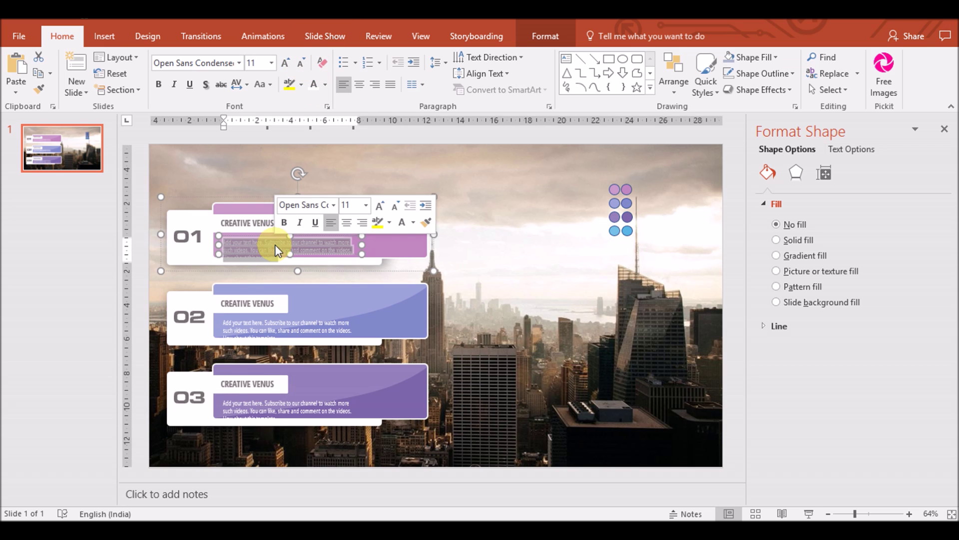
{"action": "left_click", "coordinate": [301, 63]}
{"action": "left_click", "coordinate": [301, 63]}
{"action": "left_click_drag", "start_coordinate": [362, 251], "coordinate": [384, 249]}
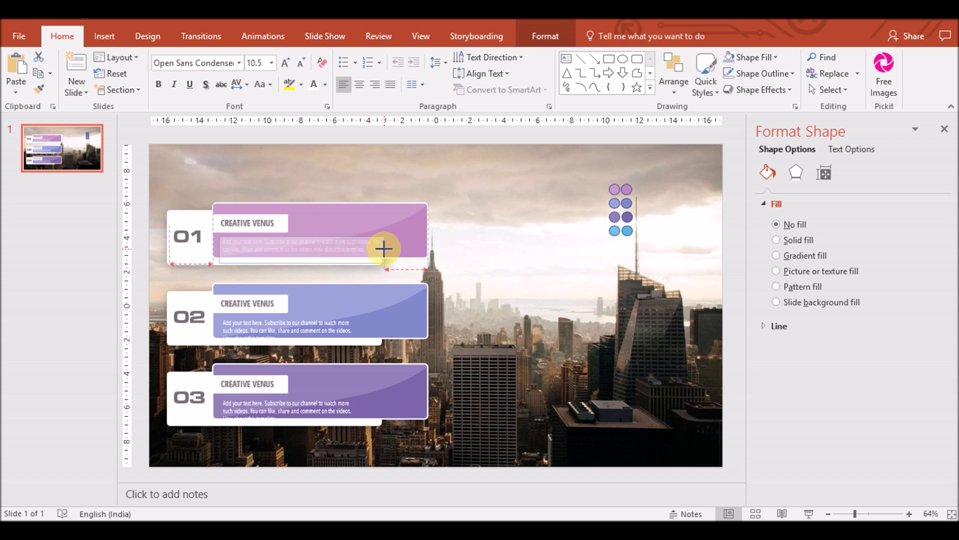
{"action": "left_click", "coordinate": [288, 330]}
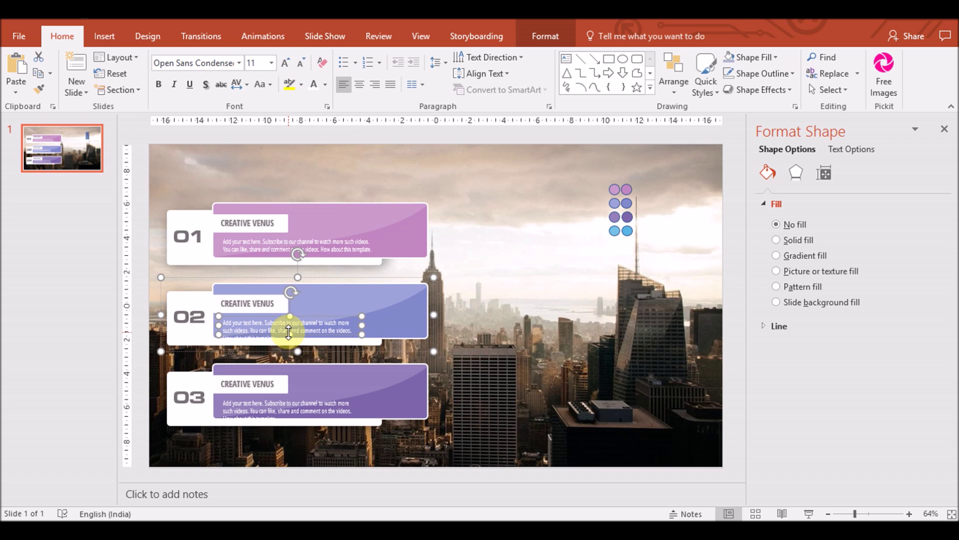
{"action": "triple_click", "coordinate": [288, 327]}
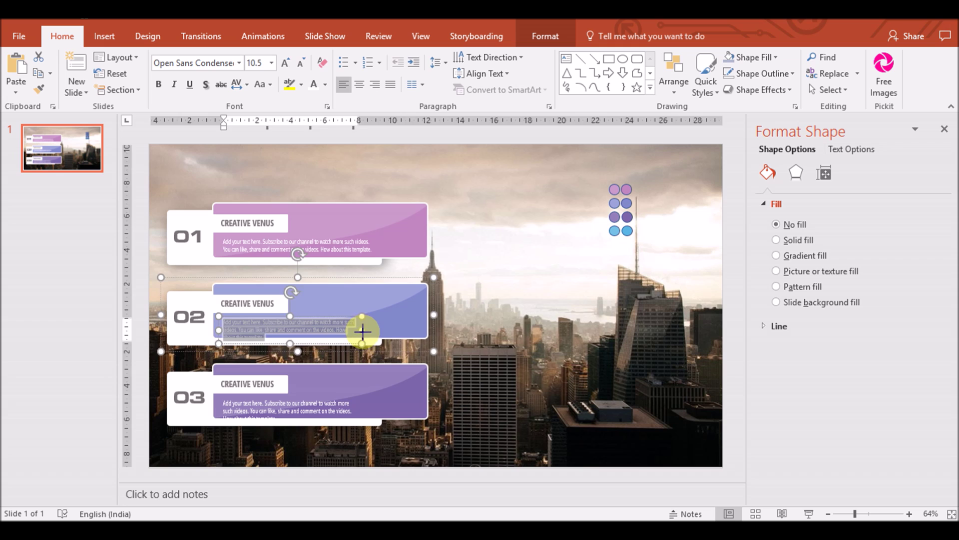
{"action": "left_click_drag", "start_coordinate": [362, 330], "coordinate": [375, 330]}
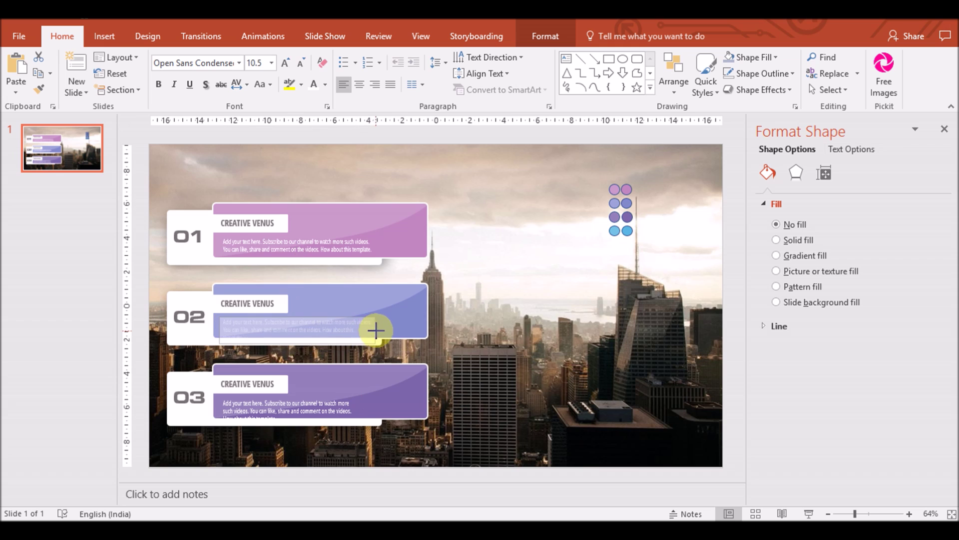
{"action": "triple_click", "coordinate": [268, 404]}
{"action": "left_click", "coordinate": [299, 63]}
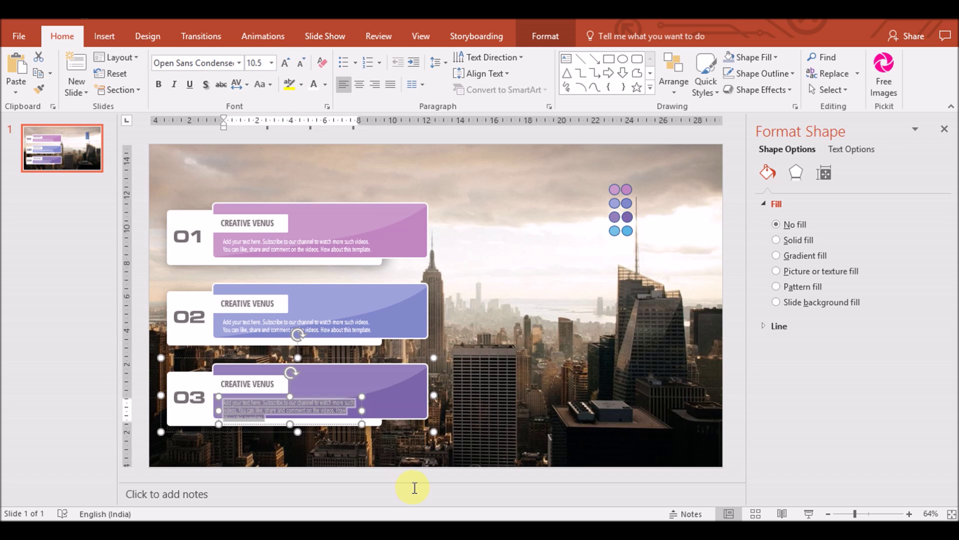
{"action": "left_click_drag", "start_coordinate": [363, 411], "coordinate": [376, 412]}
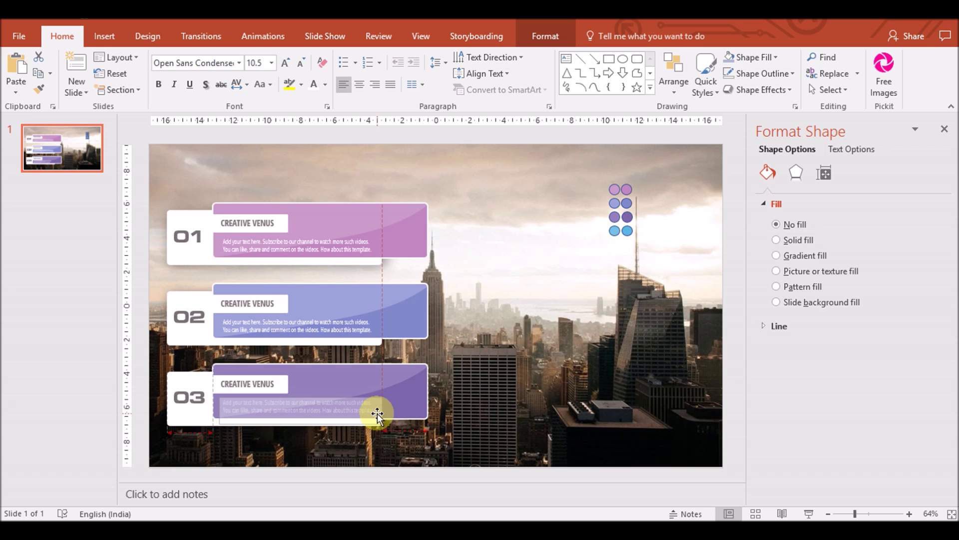
{"action": "left_click", "coordinate": [216, 427]}
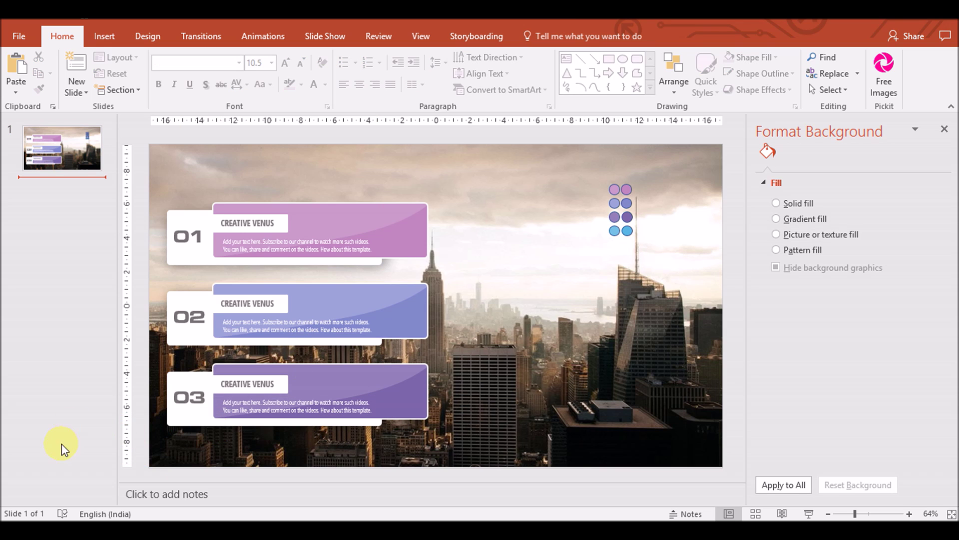
Stack banners 01, 02 and 03 tightly near the top of the slide.
{"action": "left_click_drag", "start_coordinate": [263, 260], "coordinate": [249, 252]}
{"action": "left_click", "coordinate": [255, 285]}
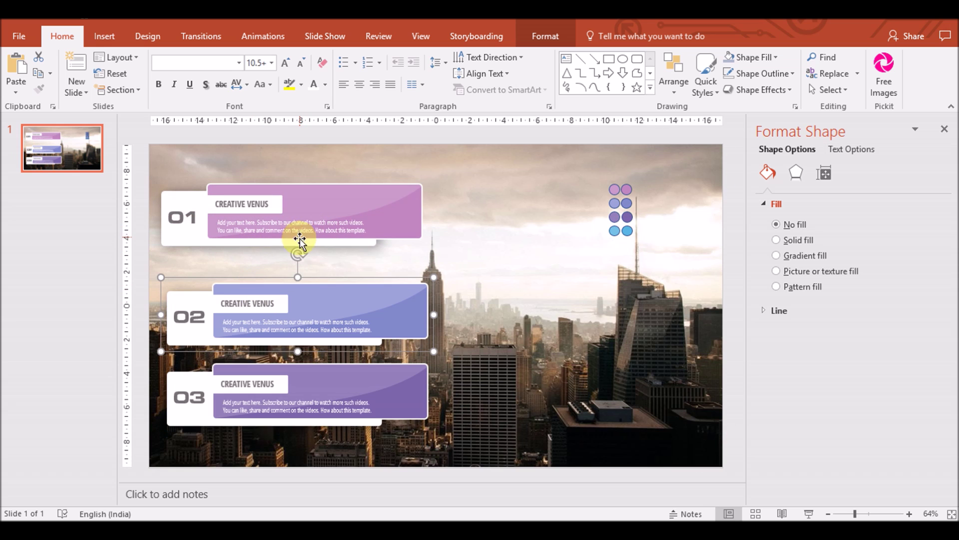
{"action": "left_click_drag", "start_coordinate": [308, 277], "coordinate": [302, 247]}
{"action": "left_click", "coordinate": [294, 367]}
{"action": "left_click_drag", "start_coordinate": [290, 359], "coordinate": [285, 318]}
Duplicate banner 03 and place the copy at the bottom of the slide.
{"action": "key", "text": "ctrl+d"}
{"action": "left_click_drag", "start_coordinate": [257, 398], "coordinate": [253, 460]}
{"action": "left_click", "coordinate": [192, 426]}
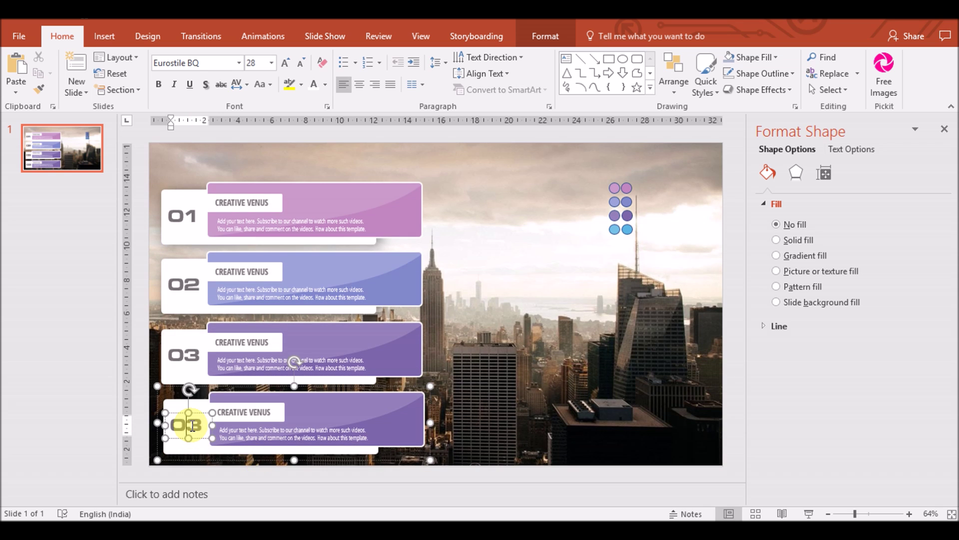
{"action": "type", "text": "04"}
Recolour banner 04's purple shapes light blue with the Eyedropper from the blue circle.
{"action": "left_click", "coordinate": [369, 403]}
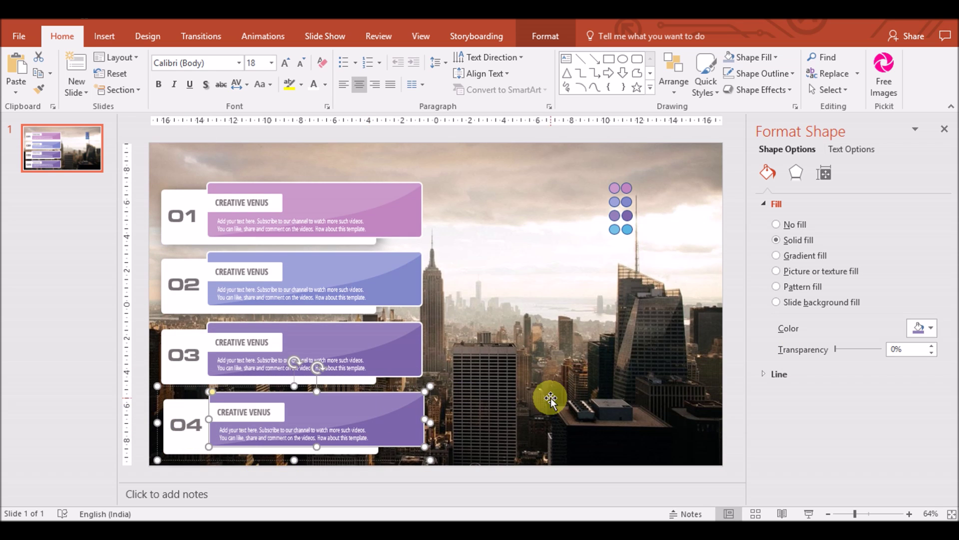
{"action": "left_click", "coordinate": [922, 327]}
{"action": "left_click", "coordinate": [859, 495]}
{"action": "left_click", "coordinate": [615, 230]}
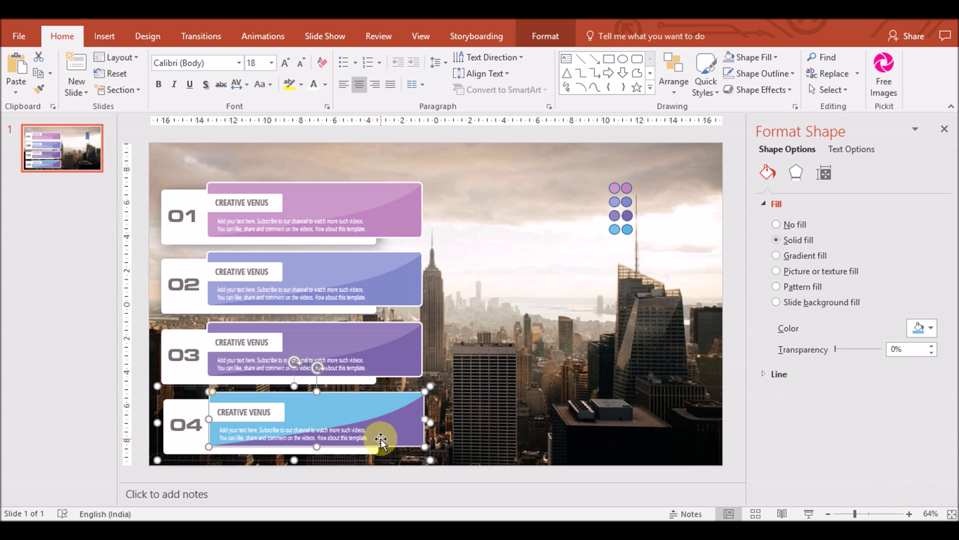
{"action": "left_click", "coordinate": [922, 332]}
{"action": "left_click", "coordinate": [859, 490]}
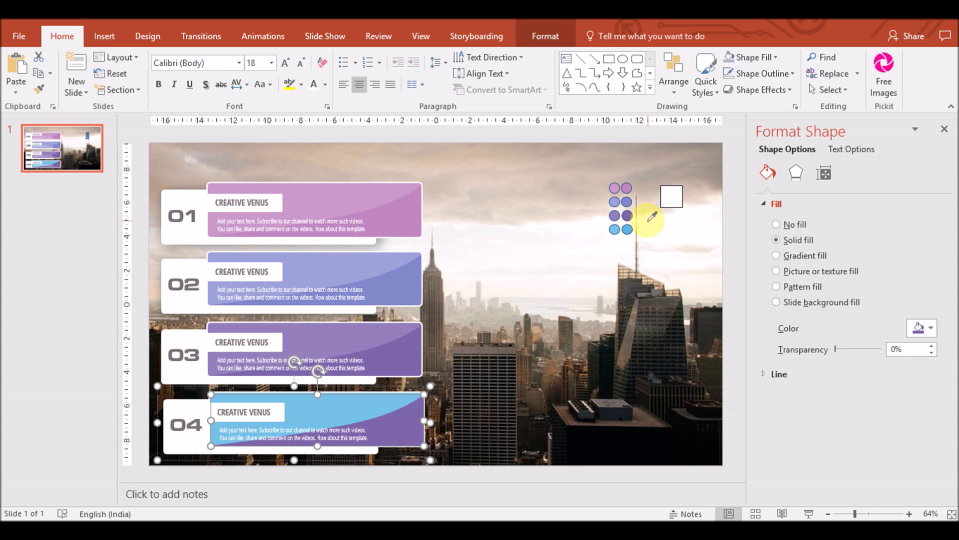
{"action": "left_click", "coordinate": [628, 229]}
{"action": "left_click", "coordinate": [252, 313]}
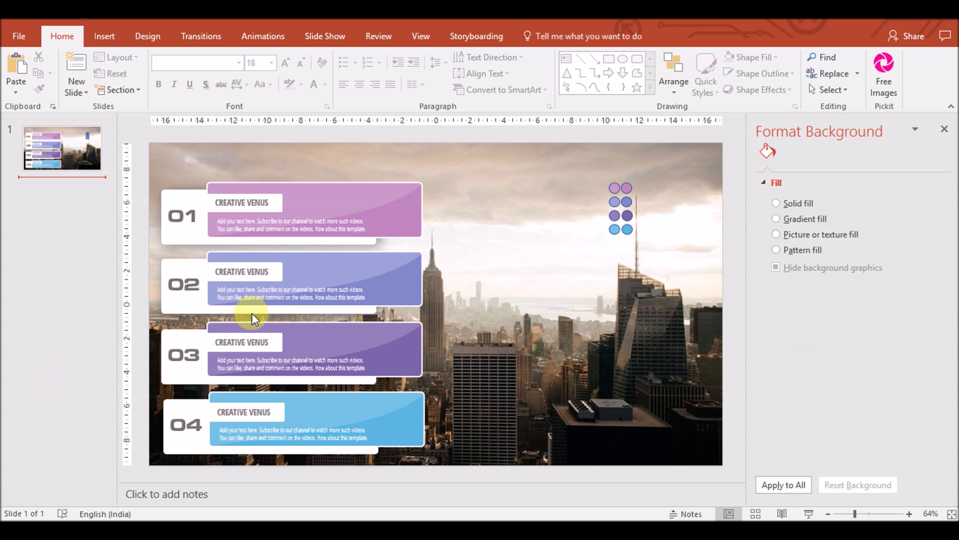
Distribute banners 01–04 vertically, align their left edges, and keep the stack at the slide's left.
{"action": "left_click", "coordinate": [182, 407]}
{"action": "left_click", "coordinate": [183, 350], "text": "shift"}
{"action": "left_click", "coordinate": [191, 276], "text": "shift"}
{"action": "left_click", "coordinate": [182, 214], "text": "shift"}
{"action": "left_click", "coordinate": [545, 36]}
{"action": "left_click", "coordinate": [722, 57]}
{"action": "left_click", "coordinate": [756, 197]}
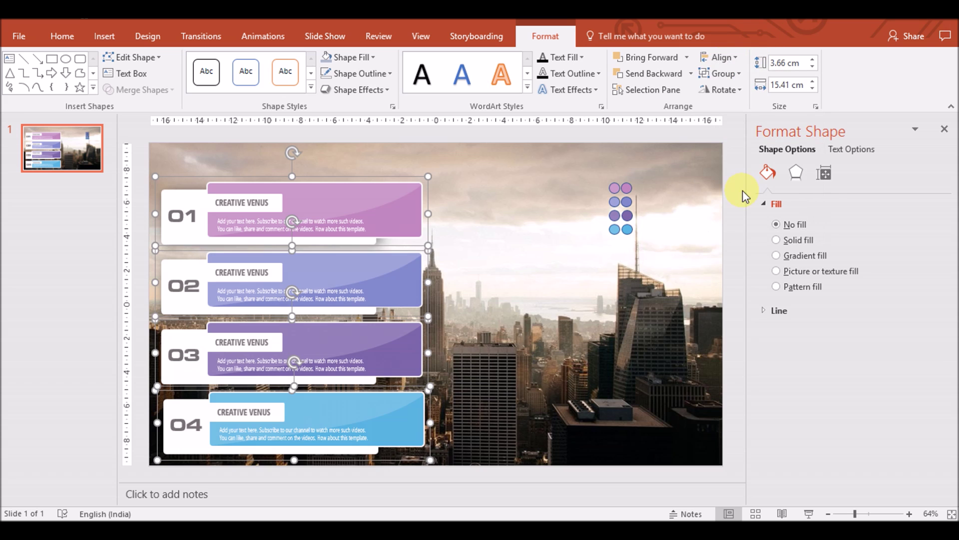
{"action": "left_click", "coordinate": [723, 57]}
{"action": "left_click", "coordinate": [738, 75]}
{"action": "left_click_drag", "start_coordinate": [344, 175], "coordinate": [482, 157]}
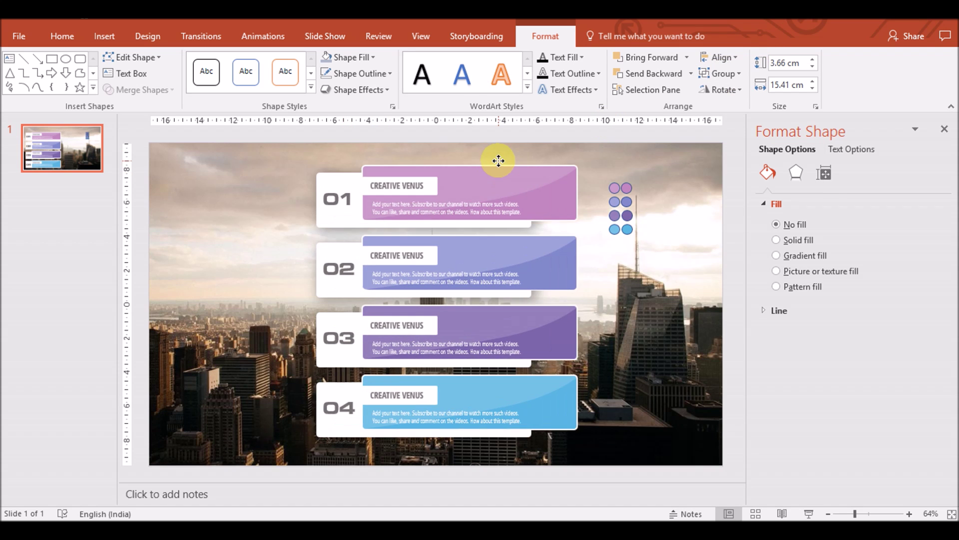
{"action": "left_click_drag", "start_coordinate": [481, 157], "coordinate": [356, 161]}
Shift the city photo to the right side of the slide.
{"action": "left_click", "coordinate": [622, 208]}
{"action": "left_click", "coordinate": [627, 325]}
{"action": "left_click", "coordinate": [477, 305]}
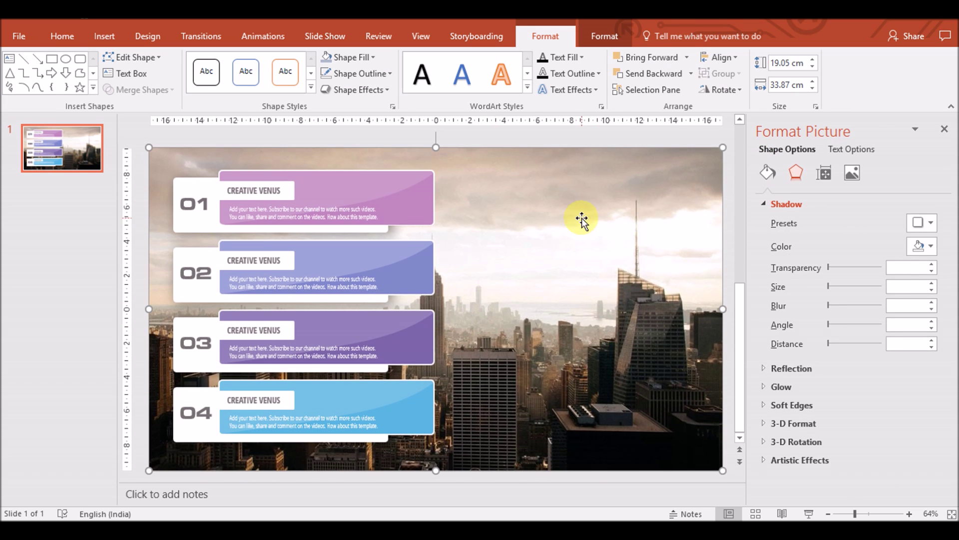
{"action": "mouse_move", "coordinate": [150, 309]}
{"action": "left_mouse_down"}
{"action": "mouse_move", "coordinate": [775, 304]}
{"action": "mouse_move", "coordinate": [606, 310]}
{"action": "mouse_move", "coordinate": [707, 305]}
{"action": "mouse_move", "coordinate": [698, 307]}
{"action": "left_mouse_up"}
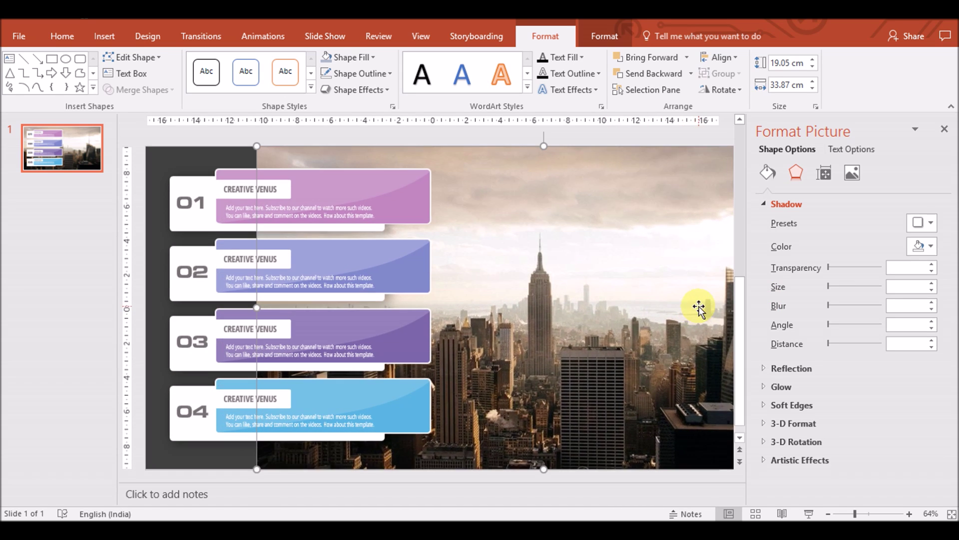
Crop the photo's left and right edges to fit the right part of the slide.
{"action": "left_click", "coordinate": [605, 36]}
{"action": "left_click", "coordinate": [797, 70]}
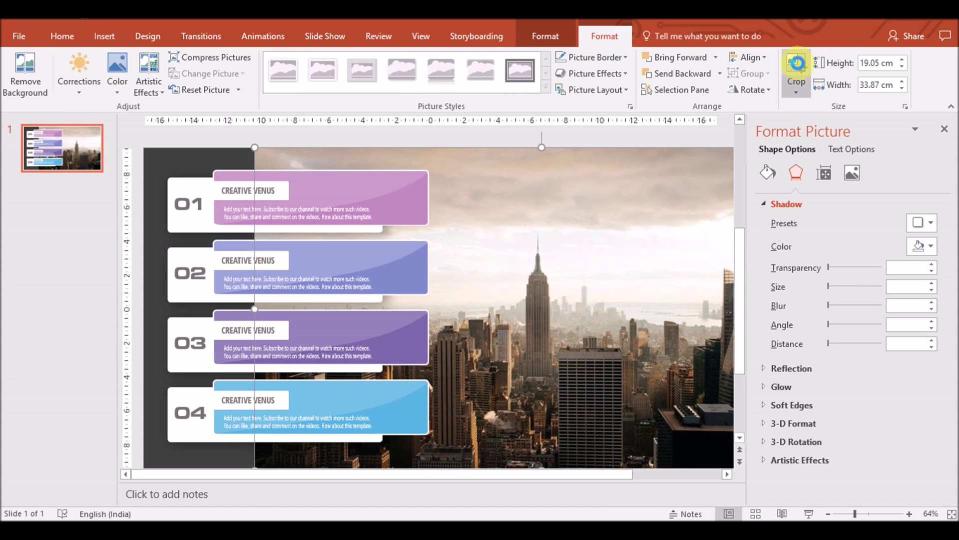
{"action": "left_click_drag", "start_coordinate": [257, 307], "coordinate": [424, 315]}
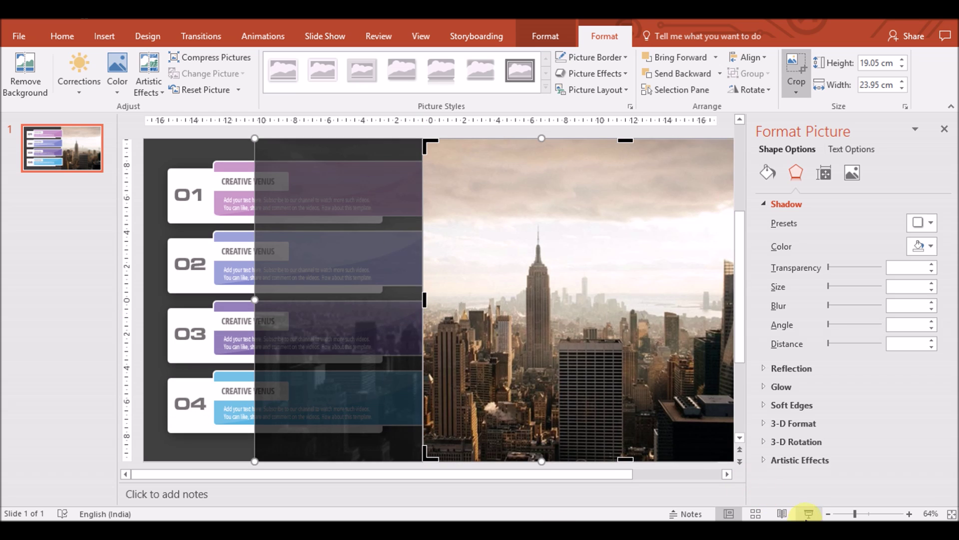
{"action": "left_click", "coordinate": [828, 514]}
{"action": "left_click", "coordinate": [828, 515]}
{"action": "left_click", "coordinate": [828, 515]}
{"action": "mouse_move", "coordinate": [684, 306]}
{"action": "left_mouse_down"}
{"action": "mouse_move", "coordinate": [602, 305]}
{"action": "mouse_move", "coordinate": [613, 306]}
{"action": "left_mouse_up"}
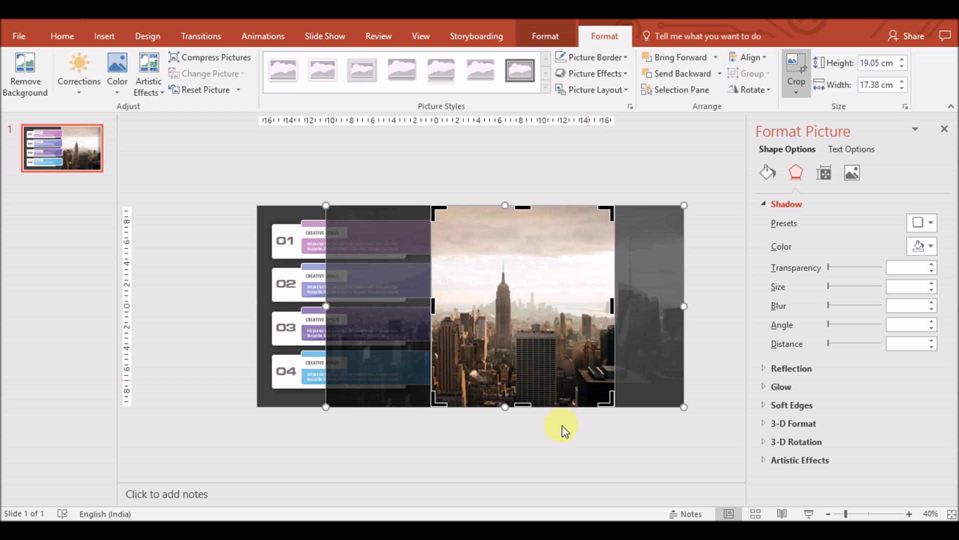
{"action": "left_click_drag", "start_coordinate": [433, 306], "coordinate": [406, 305]}
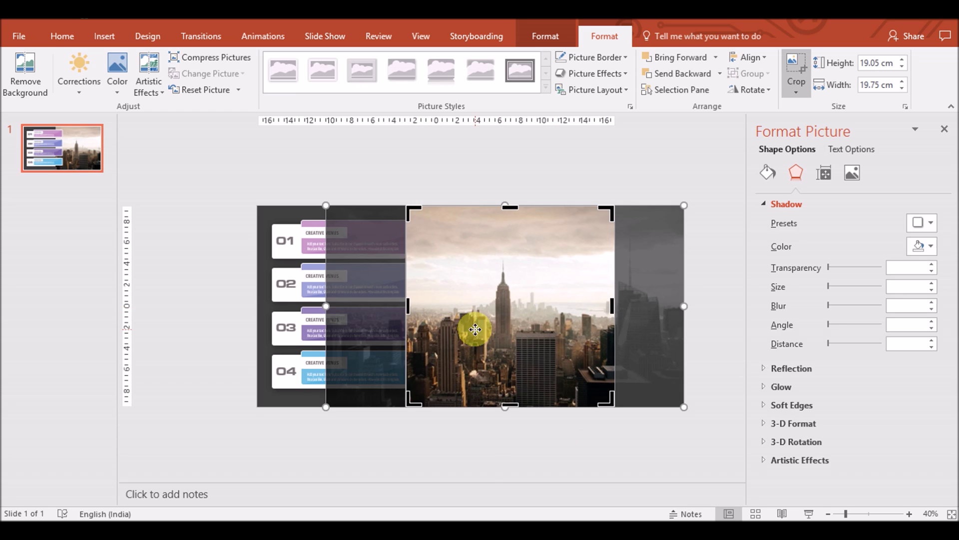
{"action": "left_click", "coordinate": [538, 388]}
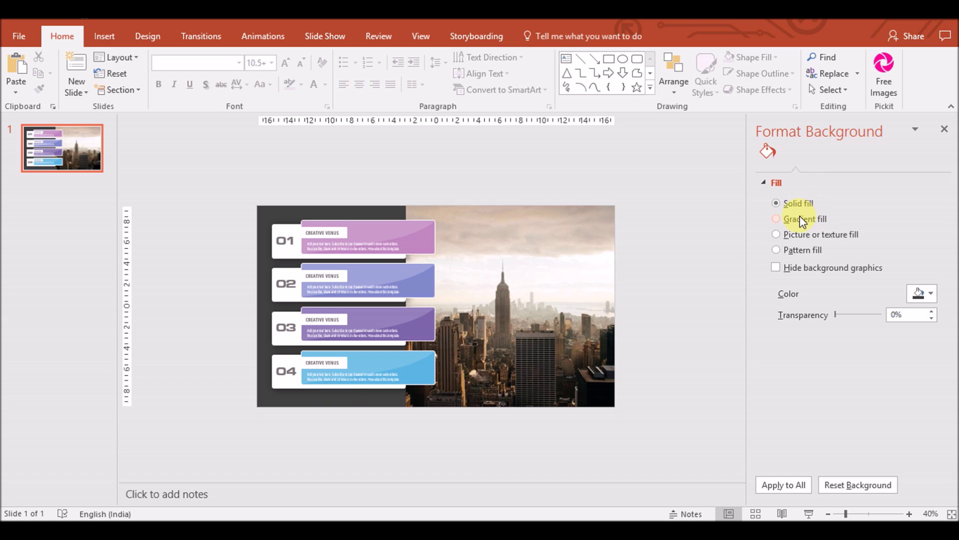
Try blue and dark grey slide backgrounds, settling on bright light blue.
{"action": "left_click", "coordinate": [922, 298]}
{"action": "left_click", "coordinate": [923, 418]}
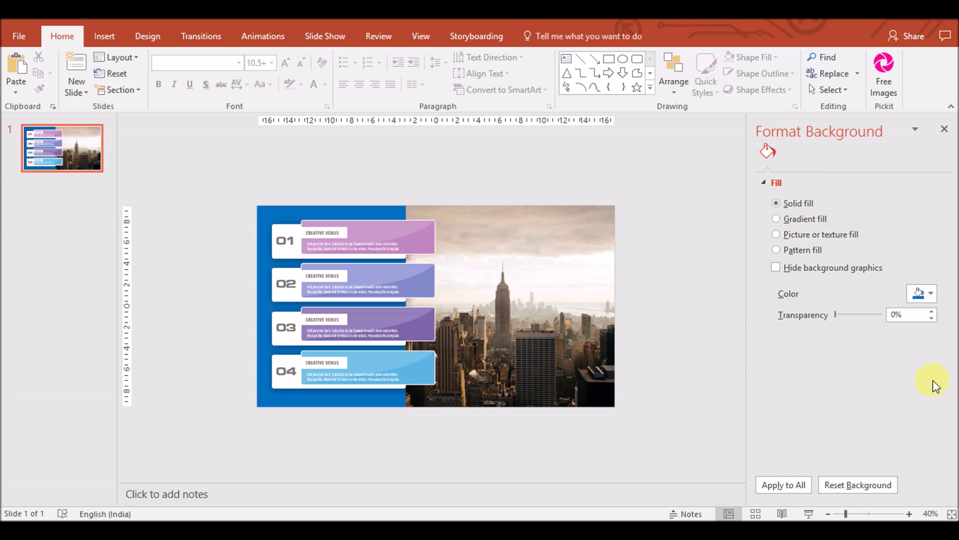
{"action": "left_click", "coordinate": [918, 295]}
{"action": "left_click", "coordinate": [856, 362]}
{"action": "left_click", "coordinate": [921, 295]}
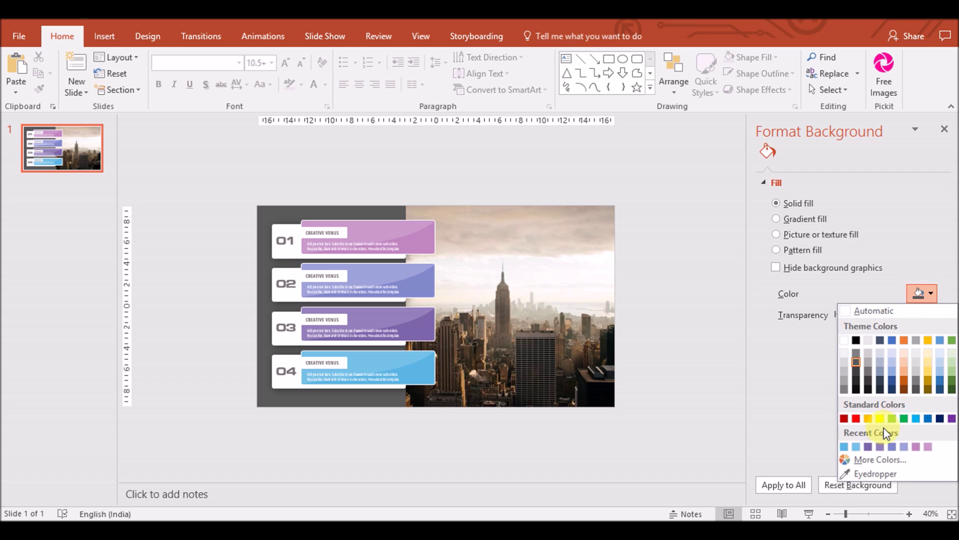
{"action": "left_click", "coordinate": [917, 419]}
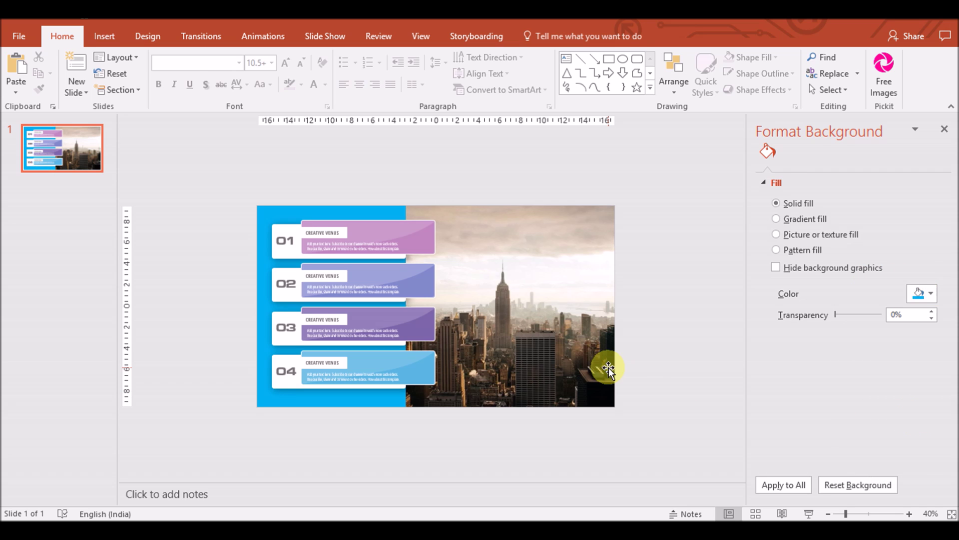
Apply a cool colour tone to the city photo.
{"action": "left_click", "coordinate": [608, 369]}
{"action": "left_click", "coordinate": [597, 35]}
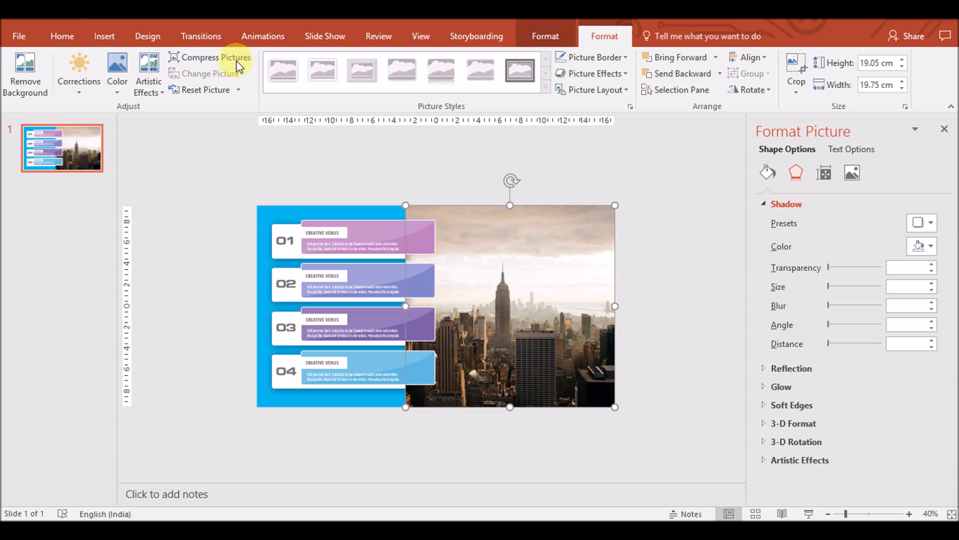
{"action": "left_click", "coordinate": [115, 80]}
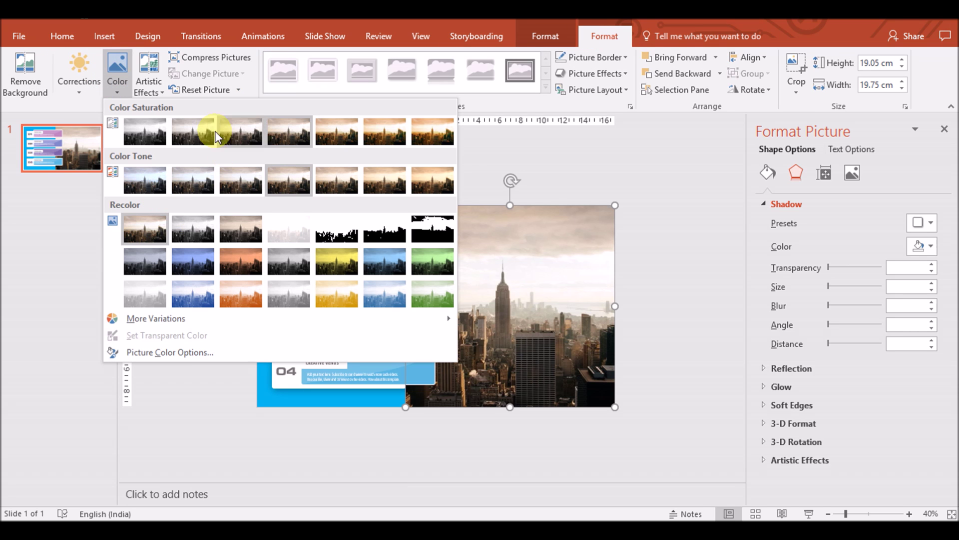
{"action": "left_click", "coordinate": [168, 178]}
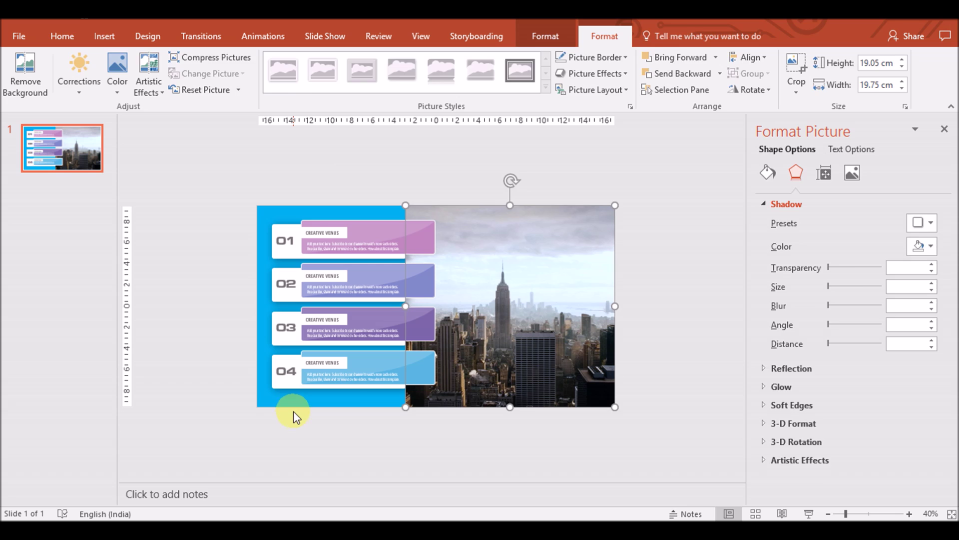
Darken the slide background to a deeper blue via More Colors.
{"action": "left_click", "coordinate": [342, 393]}
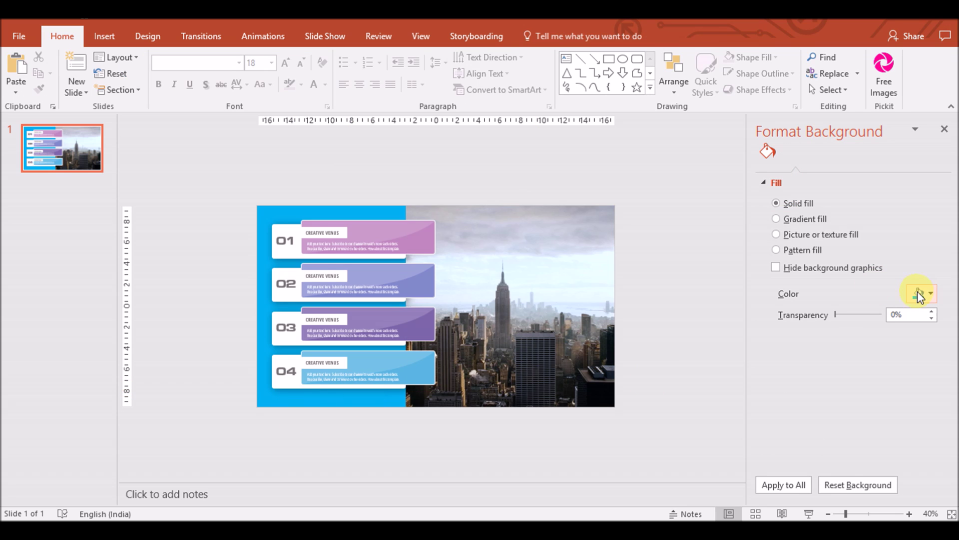
{"action": "left_click", "coordinate": [918, 295]}
{"action": "left_click", "coordinate": [916, 456]}
{"action": "left_click_drag", "start_coordinate": [493, 132], "coordinate": [631, 147]}
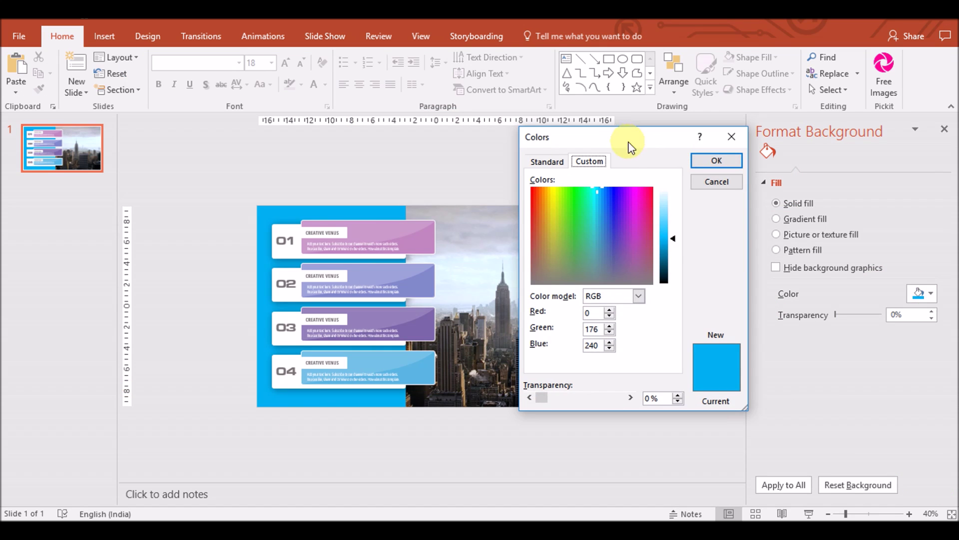
{"action": "left_click_drag", "start_coordinate": [676, 244], "coordinate": [675, 257]}
{"action": "left_click", "coordinate": [716, 159]}
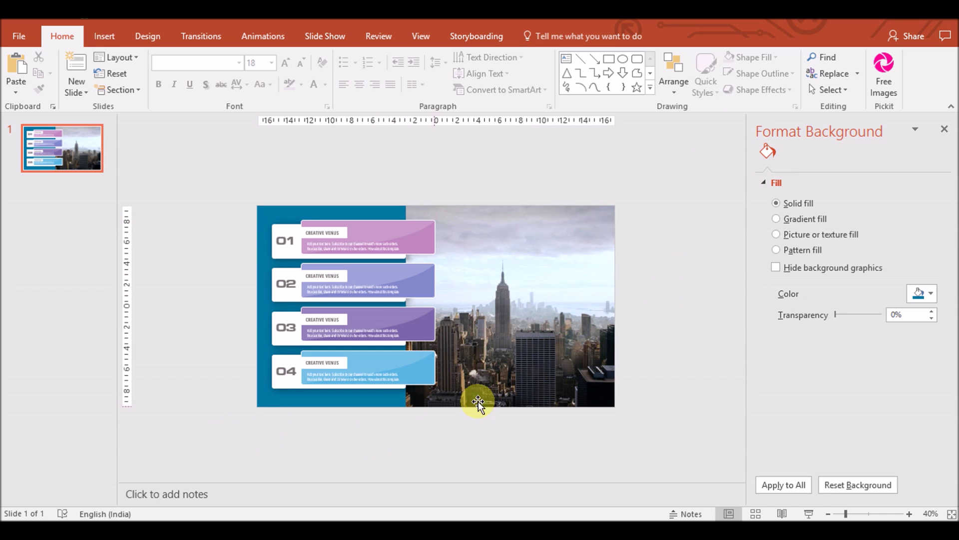
{"action": "left_click", "coordinate": [952, 513]}
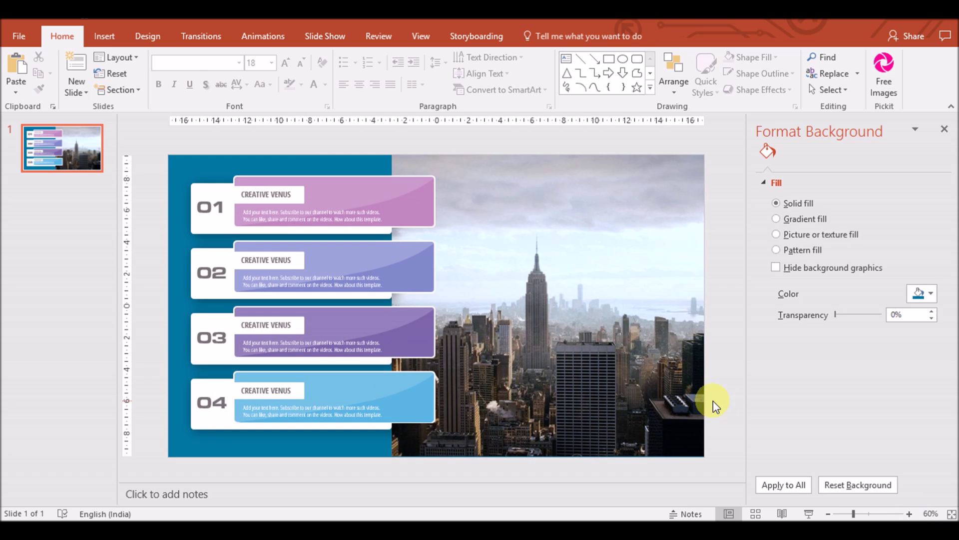
Set the city photo's transparency to about 11%.
{"action": "left_click", "coordinate": [670, 370]}
{"action": "left_click", "coordinate": [768, 173]}
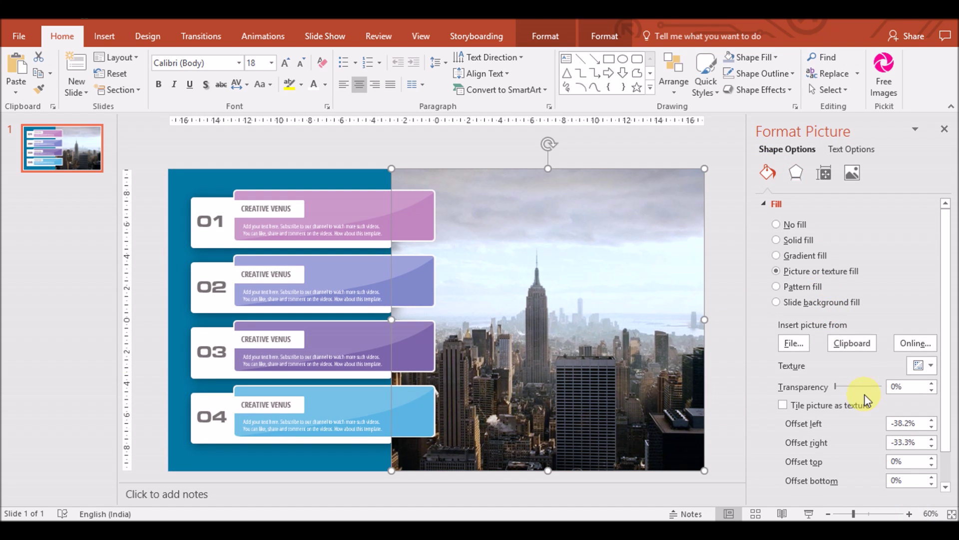
{"action": "left_click_drag", "start_coordinate": [837, 387], "coordinate": [841, 386]}
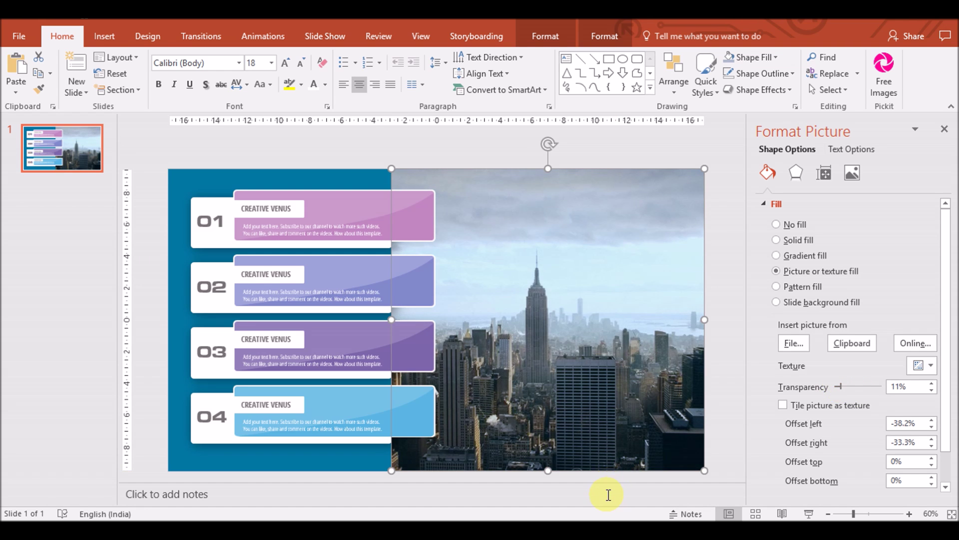
{"action": "left_click", "coordinate": [608, 495]}
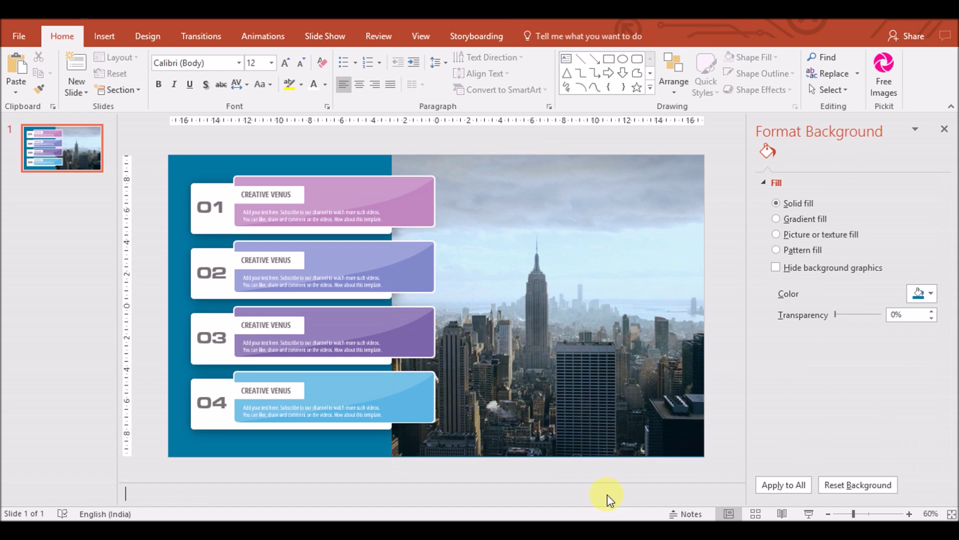
Pick the Donut shape from the Insert shapes gallery.
{"action": "left_click", "coordinate": [115, 35]}
{"action": "left_click", "coordinate": [240, 80]}
{"action": "left_click", "coordinate": [246, 265]}
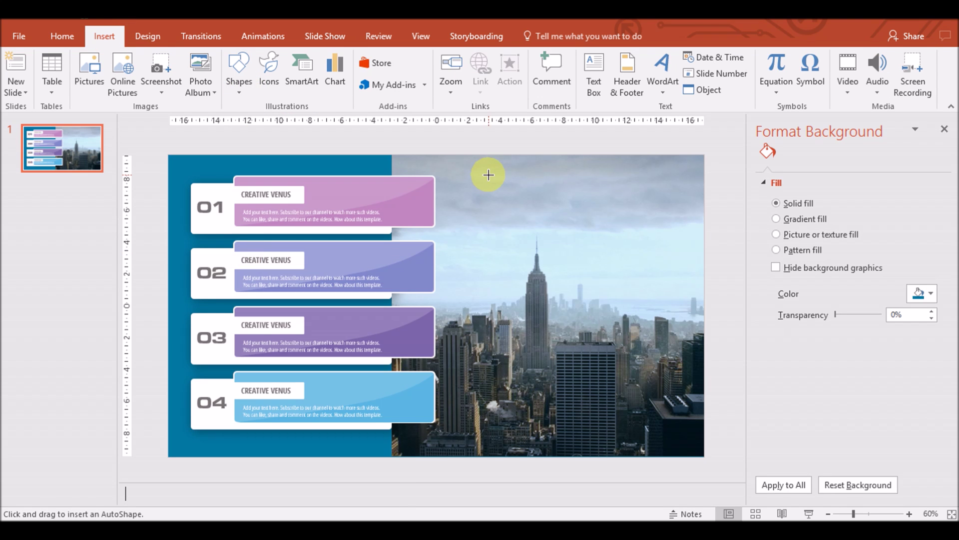
Draw a donut over the city photo and thin it into a narrow ring.
{"action": "left_click_drag", "start_coordinate": [484, 192], "coordinate": [697, 406]}
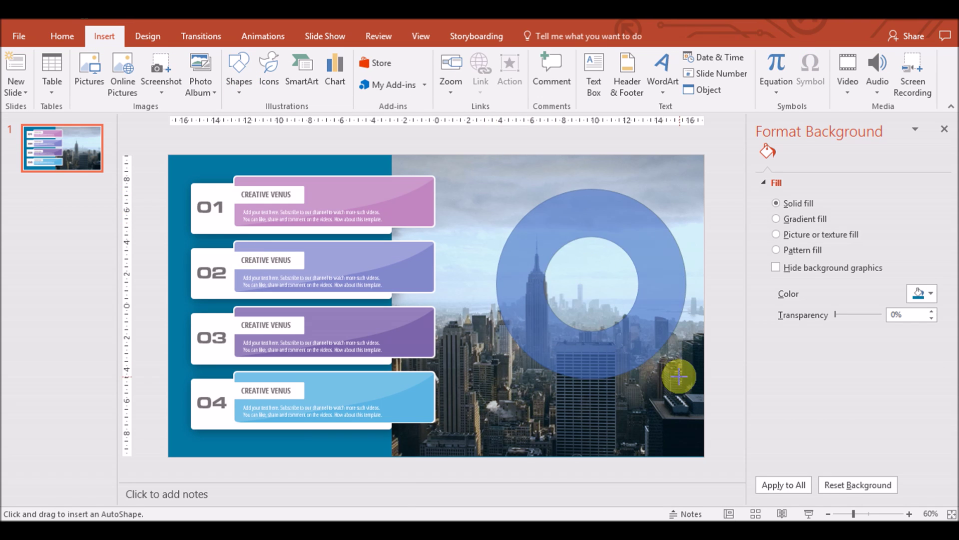
{"action": "left_click_drag", "start_coordinate": [627, 366], "coordinate": [608, 367]}
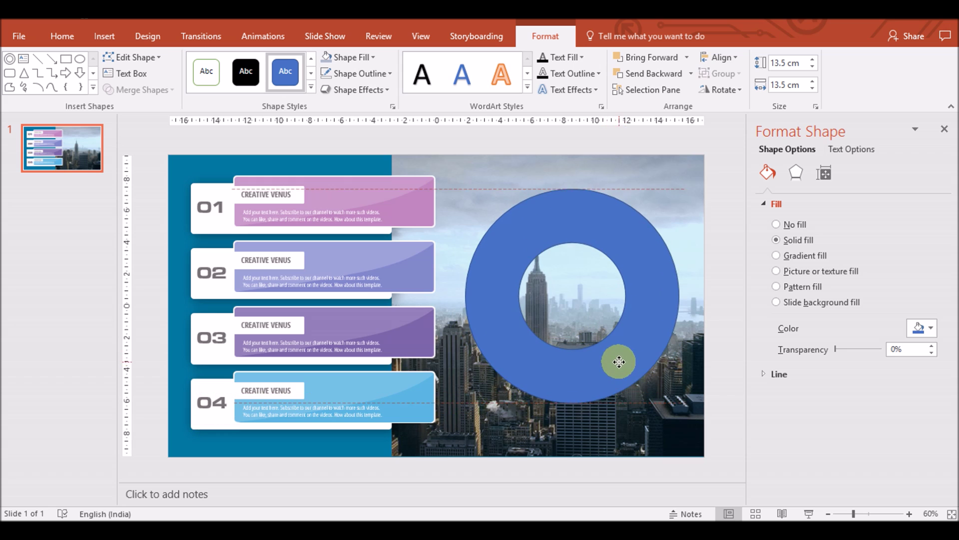
{"action": "left_click_drag", "start_coordinate": [520, 301], "coordinate": [480, 293]}
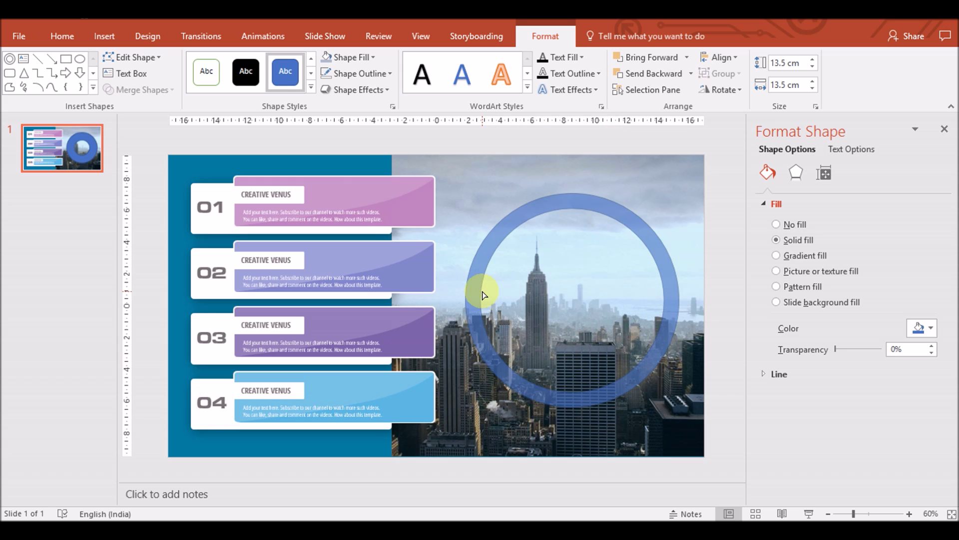
Give the ring no outline, white fill and 28% transparency.
{"action": "left_click", "coordinate": [359, 74]}
{"action": "left_click", "coordinate": [381, 222]}
{"action": "left_click", "coordinate": [350, 57]}
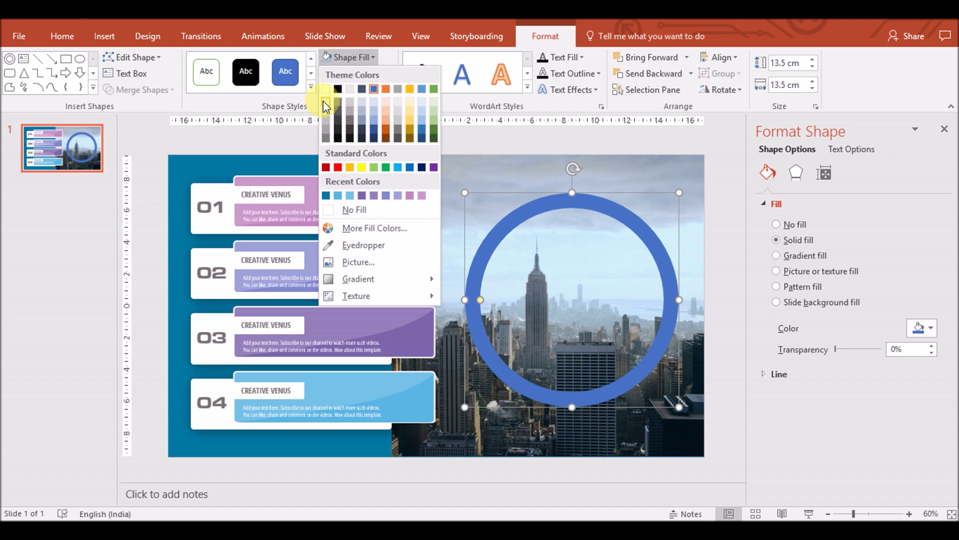
{"action": "left_click", "coordinate": [325, 88]}
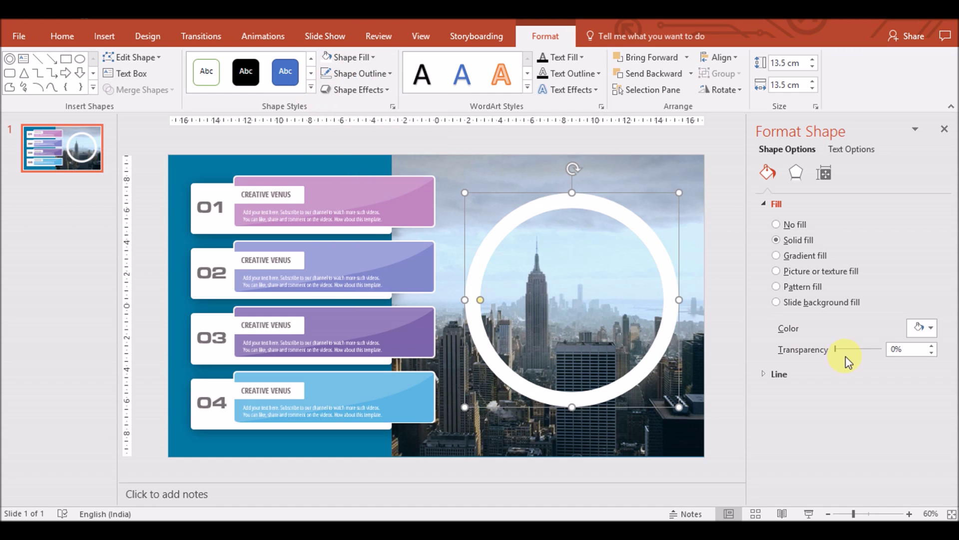
{"action": "left_click_drag", "start_coordinate": [836, 350], "coordinate": [854, 350]}
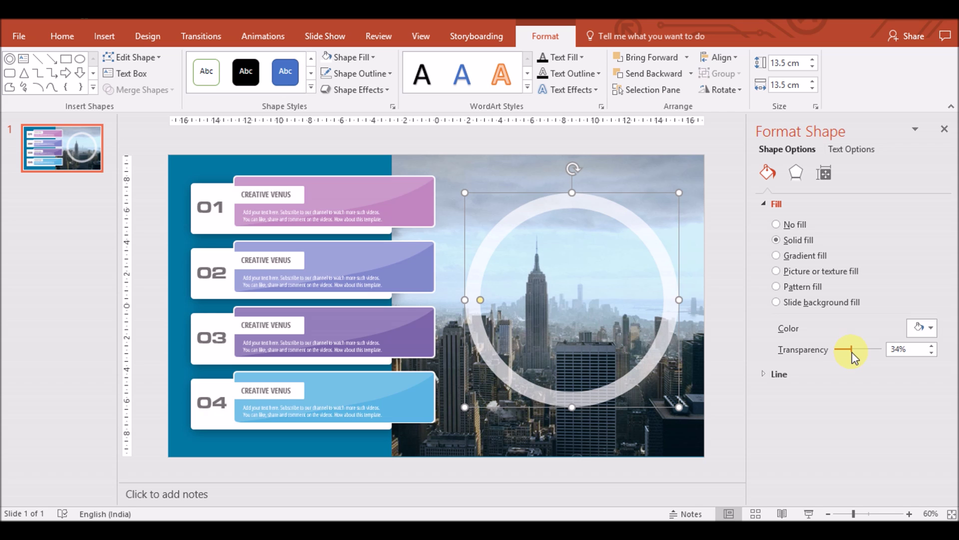
{"action": "left_click", "coordinate": [500, 300]}
{"action": "mouse_move", "coordinate": [552, 307]}
{"action": "left_mouse_down"}
{"action": "mouse_move", "coordinate": [521, 320]}
{"action": "mouse_move", "coordinate": [472, 312]}
{"action": "left_mouse_up"}
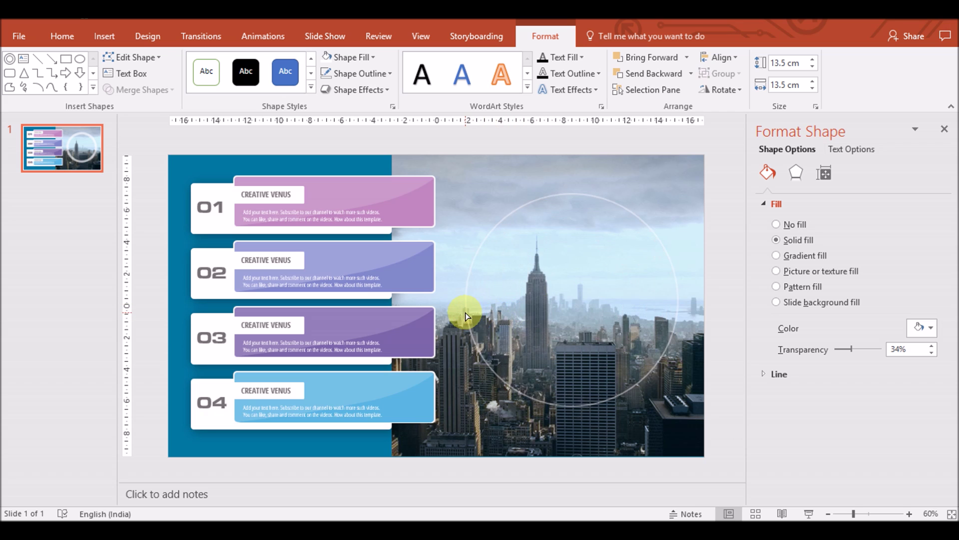
{"action": "left_click_drag", "start_coordinate": [851, 349], "coordinate": [848, 349]}
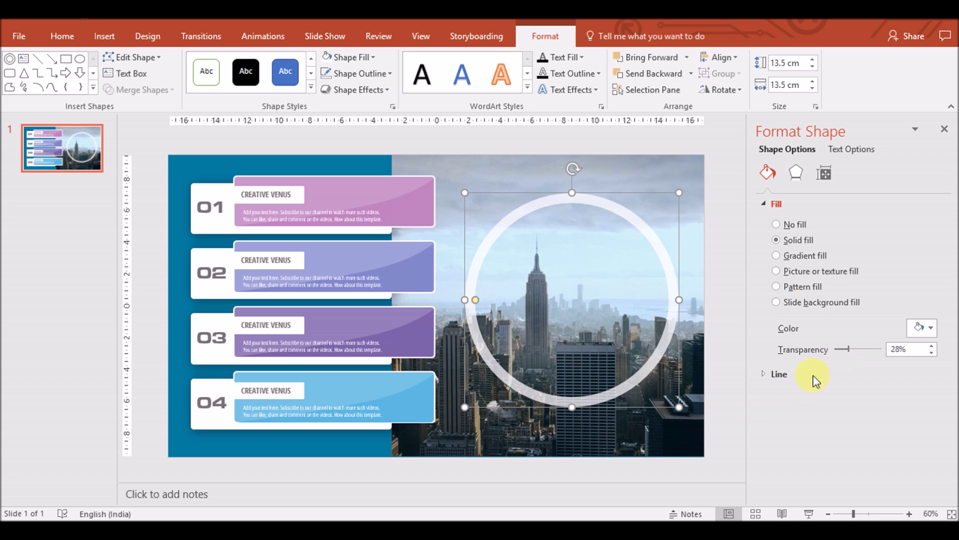
{"action": "left_click", "coordinate": [540, 243]}
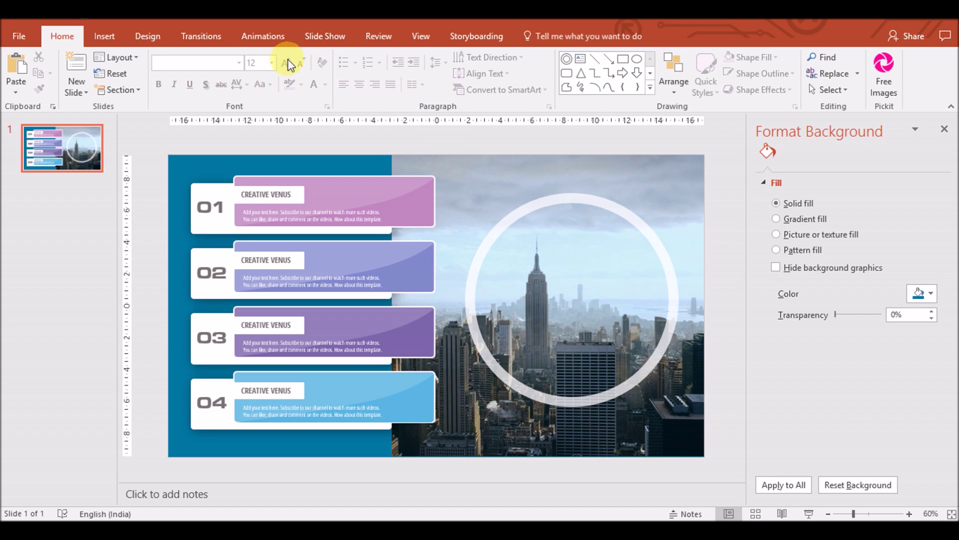
Place a chevron on the ring's top and subtract it from the ring.
{"action": "left_click", "coordinate": [104, 36]}
{"action": "left_click", "coordinate": [240, 83]}
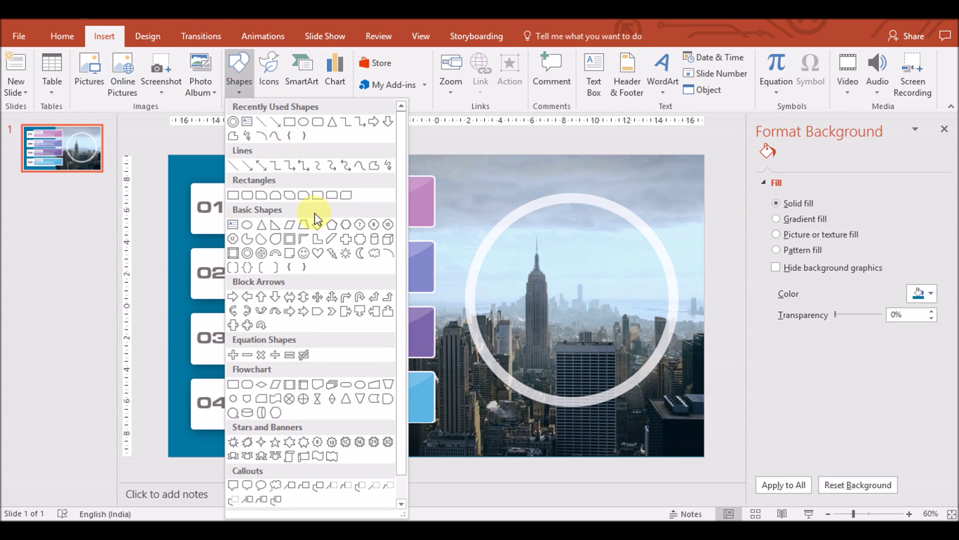
{"action": "left_click", "coordinate": [333, 317]}
{"action": "mouse_move", "coordinate": [600, 182]}
{"action": "left_mouse_down"}
{"action": "mouse_move", "coordinate": [632, 215]}
{"action": "mouse_move", "coordinate": [573, 204]}
{"action": "left_mouse_up"}
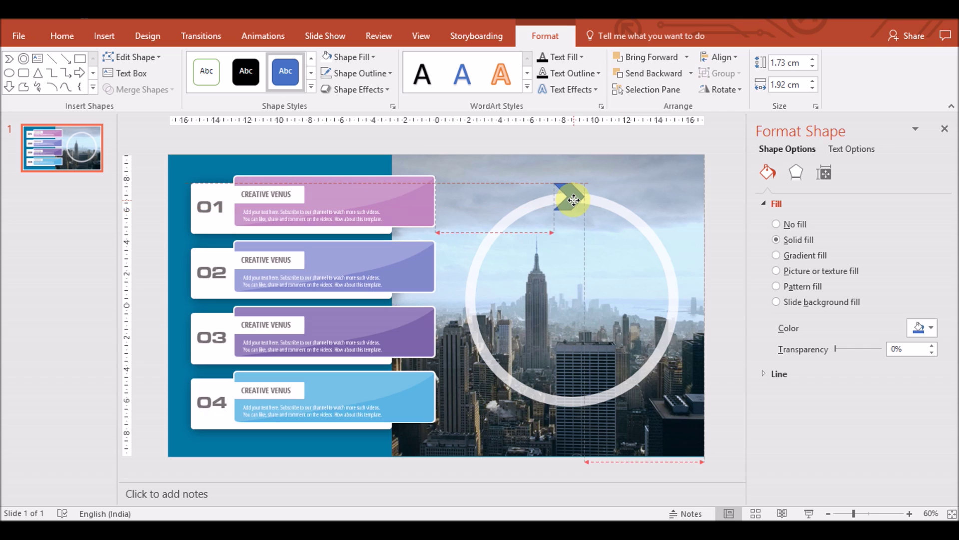
{"action": "left_click", "coordinate": [611, 203], "text": "shift"}
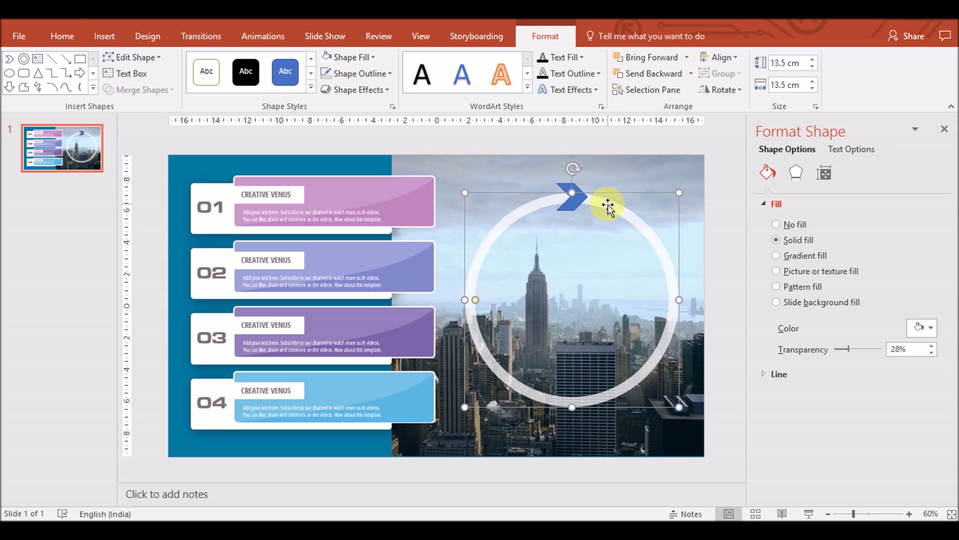
{"action": "left_click", "coordinate": [146, 87]}
{"action": "left_click", "coordinate": [134, 173]}
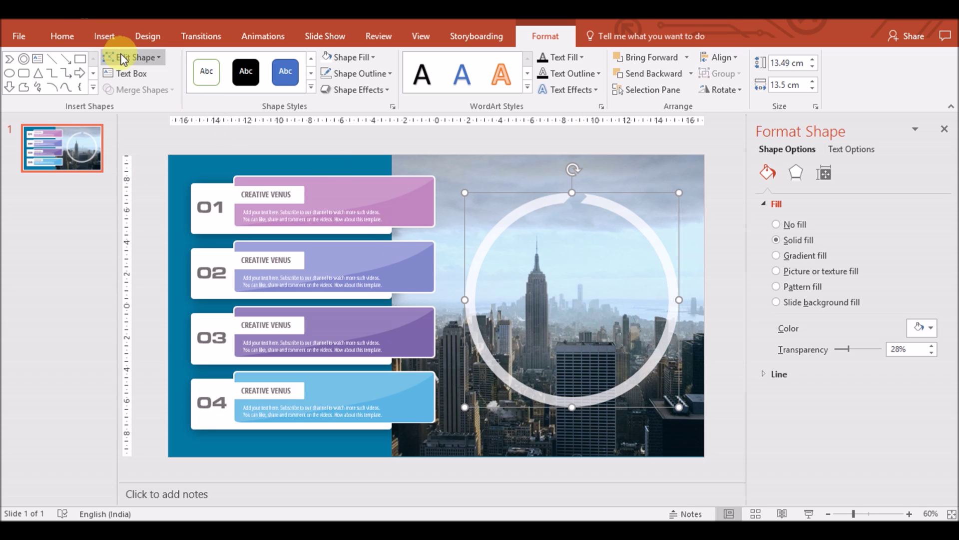
Draw a small chevron at the ring's top and paste a duplicate.
{"action": "left_click", "coordinate": [103, 38]}
{"action": "left_click", "coordinate": [242, 93]}
{"action": "left_click", "coordinate": [237, 128]}
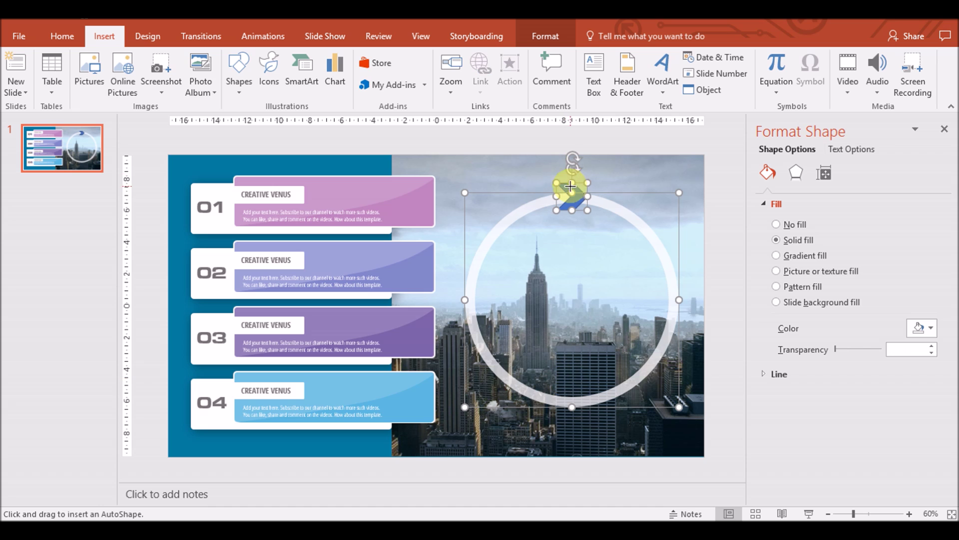
{"action": "left_click_drag", "start_coordinate": [529, 185], "coordinate": [507, 161]}
{"action": "key", "text": "ctrl+x"}
{"action": "key", "text": "ctrl+v"}
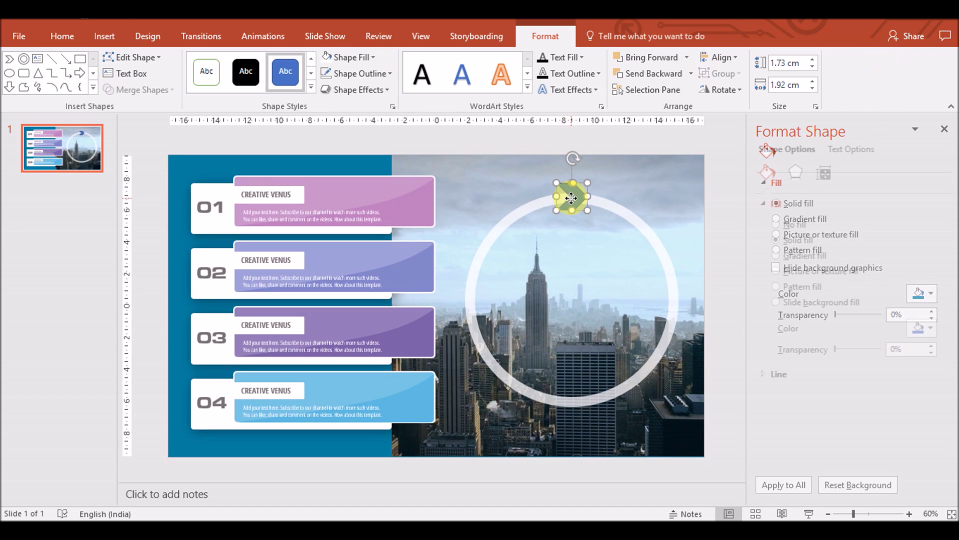
{"action": "left_click_drag", "start_coordinate": [572, 199], "coordinate": [576, 247]}
Rotate the duplicate chevron and position it on the ring's bottom edge.
{"action": "left_click", "coordinate": [723, 90]}
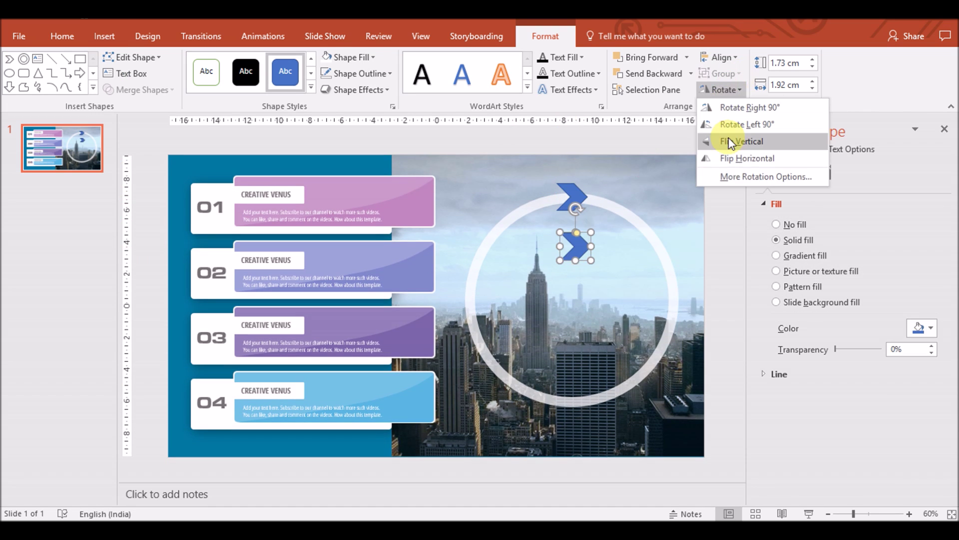
{"action": "left_click", "coordinate": [730, 121]}
{"action": "left_click", "coordinate": [733, 91]}
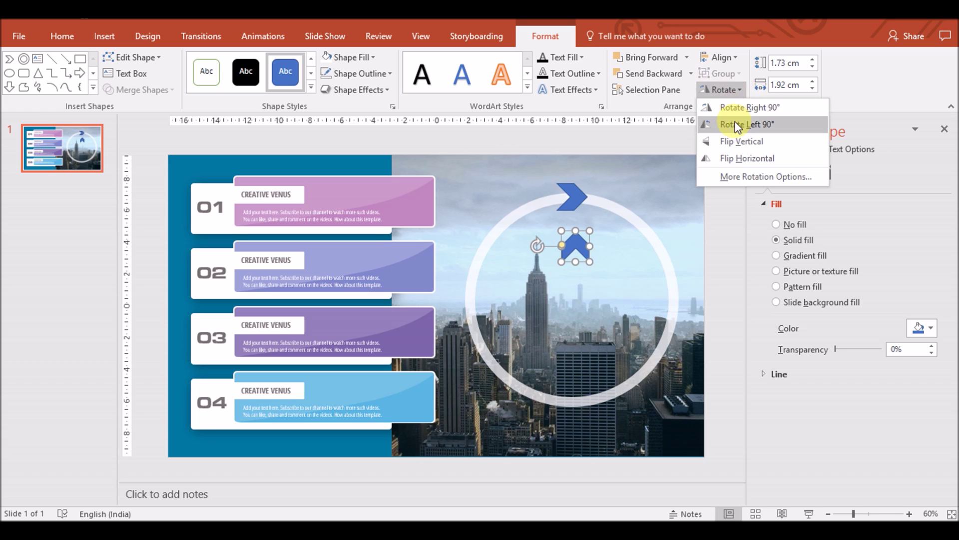
{"action": "left_click", "coordinate": [734, 121]}
{"action": "left_click_drag", "start_coordinate": [576, 247], "coordinate": [570, 405]}
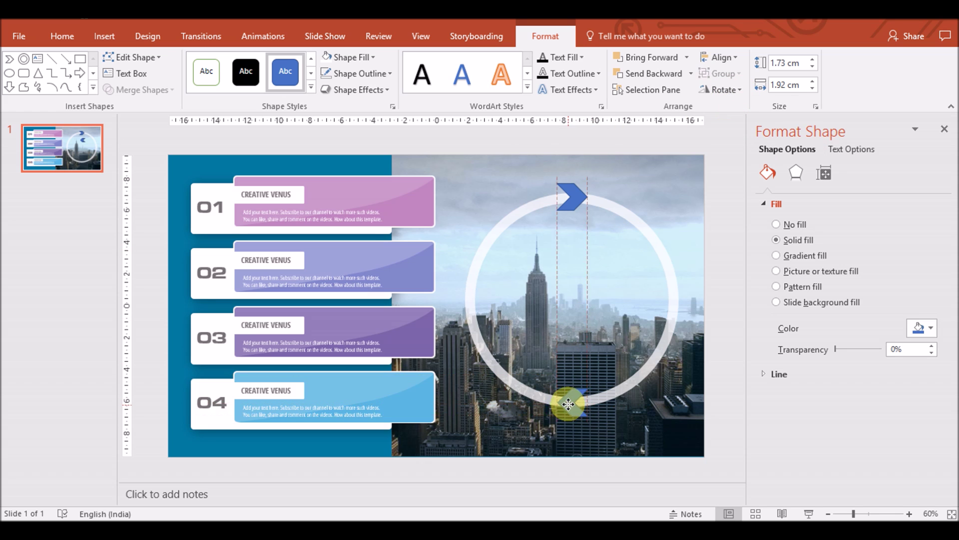
{"action": "left_click_drag", "start_coordinate": [568, 403], "coordinate": [569, 404]}
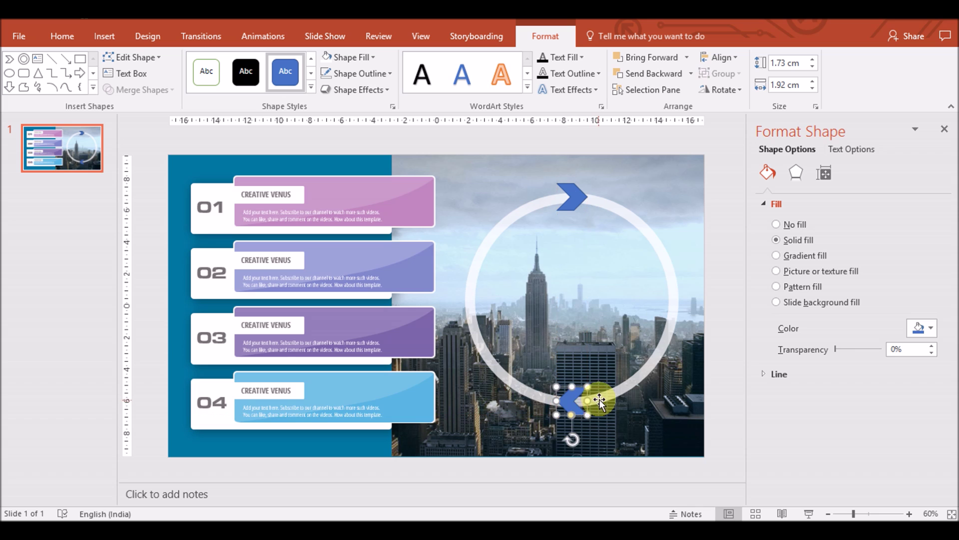
Subtract the top and bottom chevrons from the ring with Merge Shapes.
{"action": "left_click", "coordinate": [572, 196], "text": "shift"}
{"action": "left_click", "coordinate": [172, 91]}
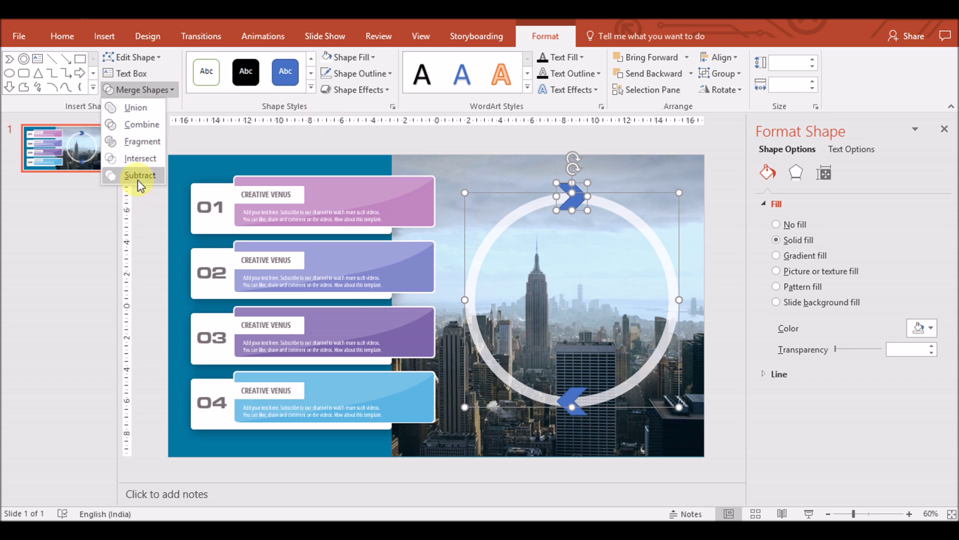
{"action": "left_click", "coordinate": [135, 176]}
{"action": "left_click", "coordinate": [572, 399], "text": "shift"}
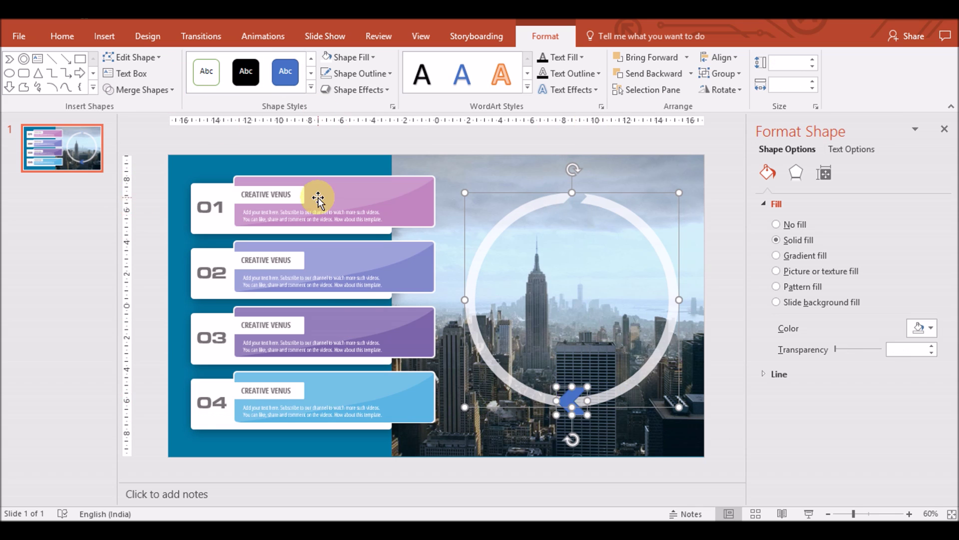
{"action": "left_click", "coordinate": [172, 90]}
{"action": "left_click", "coordinate": [140, 176]}
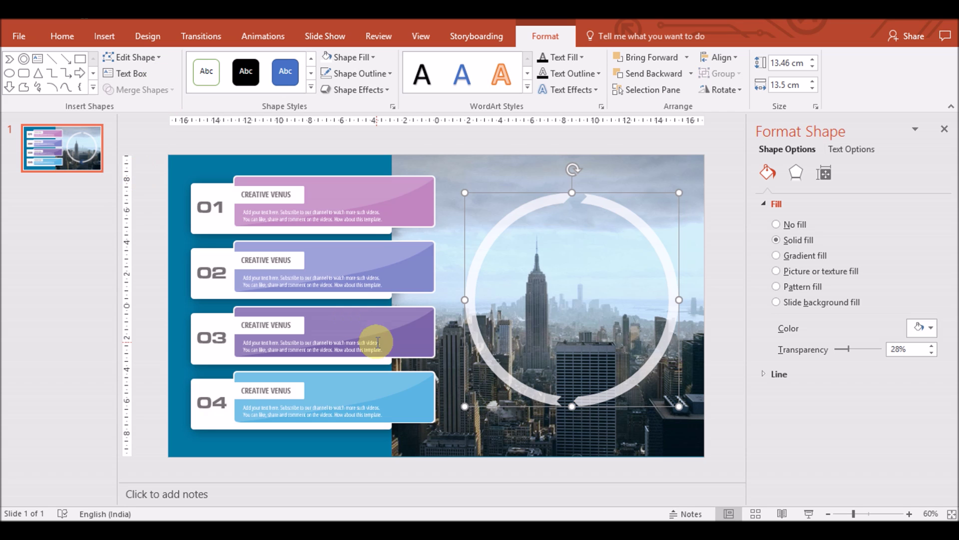
{"action": "left_click", "coordinate": [698, 408]}
{"action": "left_click", "coordinate": [104, 36]}
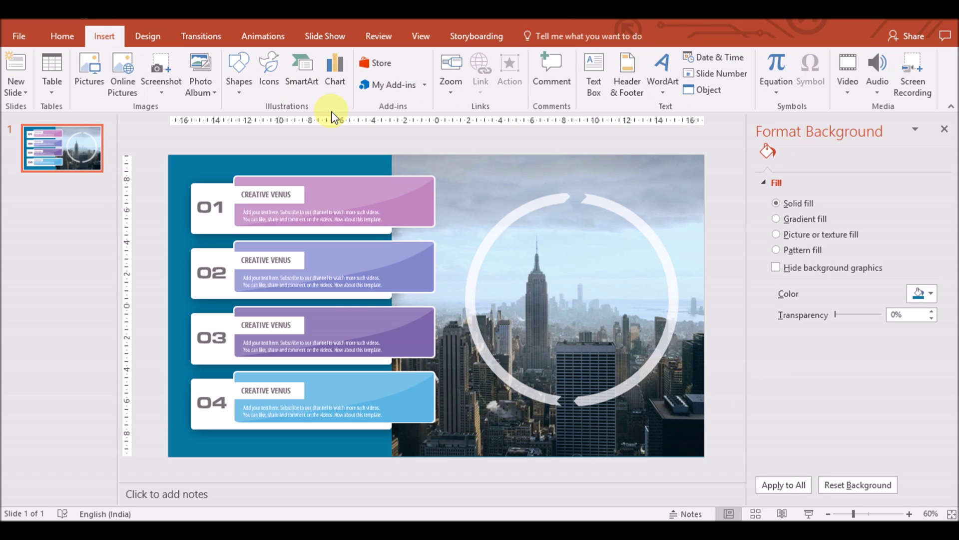
Add a 'Creative' text box inside the ring and duplicate it for 'Venus'.
{"action": "left_click", "coordinate": [594, 73]}
{"action": "left_click_drag", "start_coordinate": [547, 234], "coordinate": [622, 282]}
{"action": "type", "text": "Creative"}
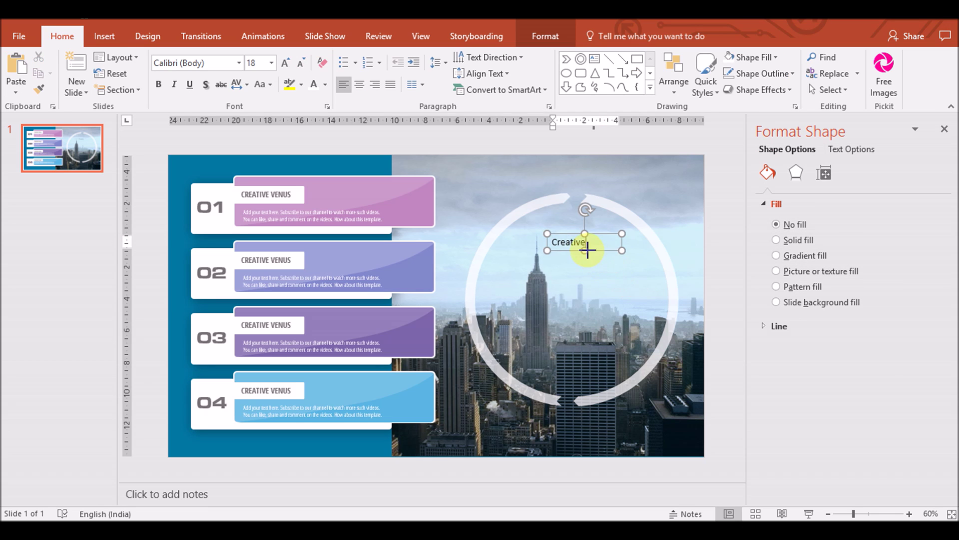
{"action": "left_click_drag", "start_coordinate": [588, 250], "coordinate": [581, 276]}
{"action": "type", "text": "Venus"}
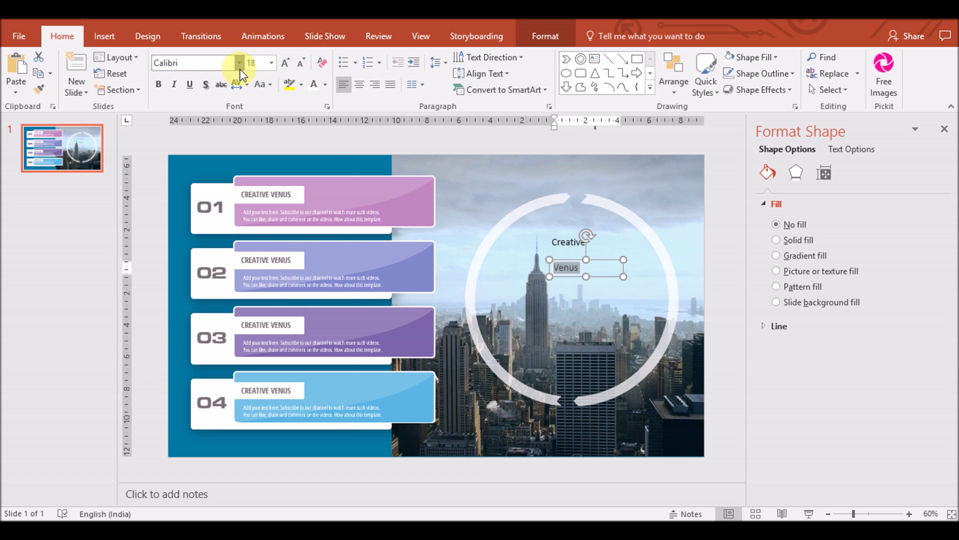
Set Venus to 48 pt and Creative to 40 pt Open Sans Condensed, stacked.
{"action": "left_click", "coordinate": [239, 63]}
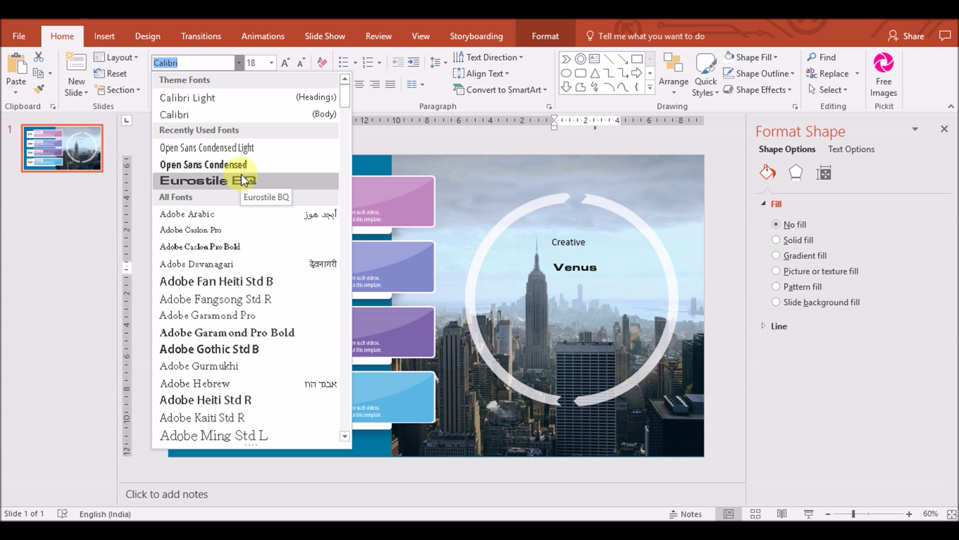
{"action": "left_click", "coordinate": [239, 147]}
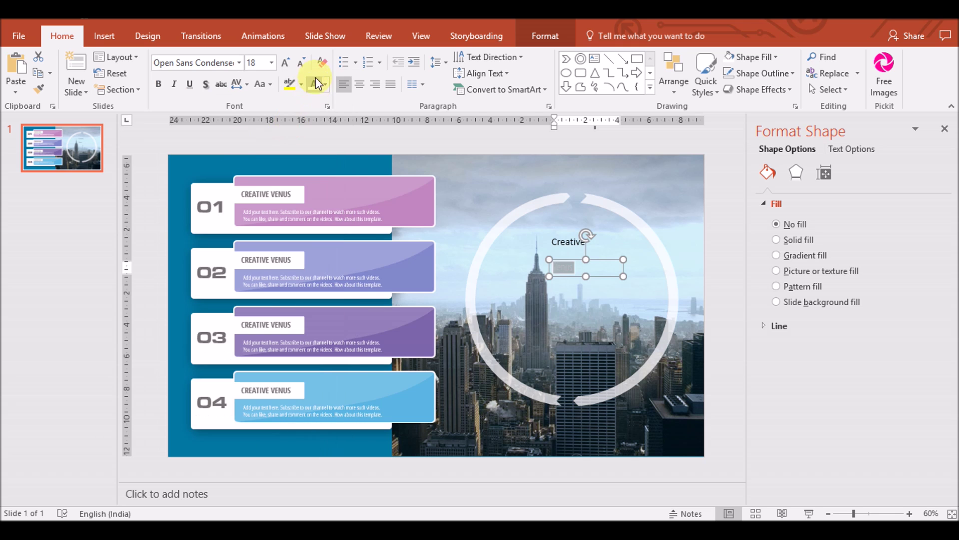
{"action": "left_click", "coordinate": [286, 63]}
{"action": "left_click", "coordinate": [285, 63]}
{"action": "left_click", "coordinate": [285, 63]}
{"action": "left_click", "coordinate": [285, 63]}
{"action": "left_click", "coordinate": [286, 63]}
{"action": "left_click", "coordinate": [285, 63]}
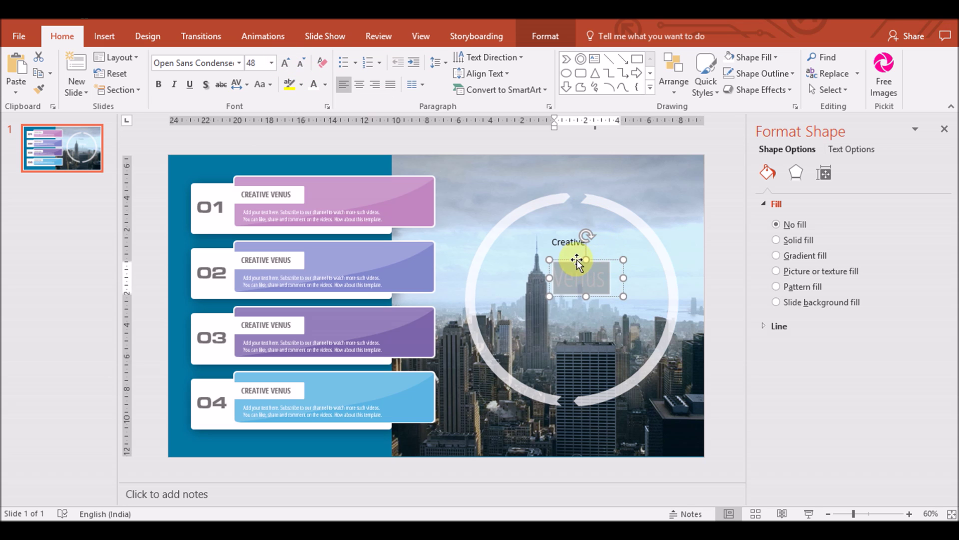
{"action": "left_click_drag", "start_coordinate": [577, 262], "coordinate": [592, 323]}
{"action": "left_click", "coordinate": [560, 240]}
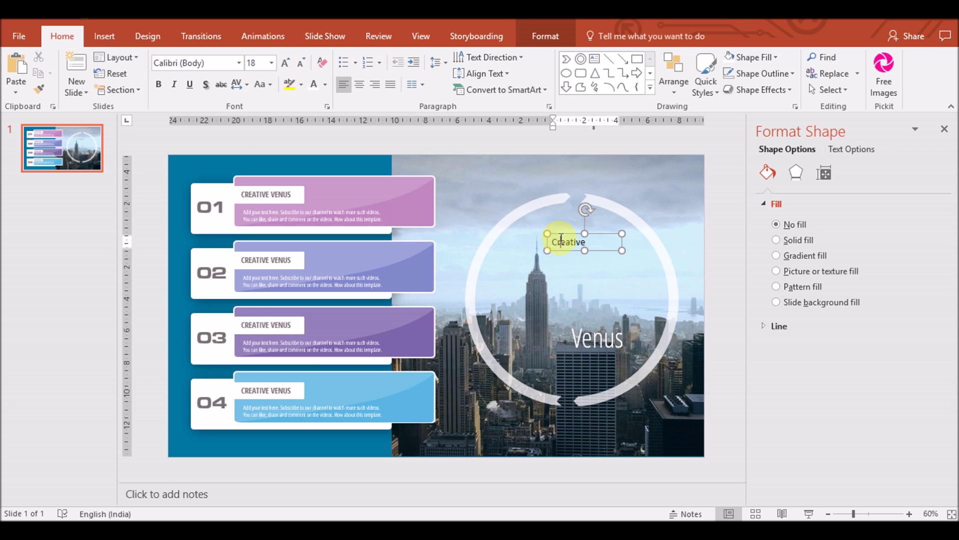
{"action": "mouse_move", "coordinate": [564, 233]}
{"action": "left_mouse_down"}
{"action": "mouse_move", "coordinate": [563, 307]}
{"action": "mouse_move", "coordinate": [553, 307]}
{"action": "left_mouse_up"}
{"action": "left_click", "coordinate": [284, 63]}
{"action": "left_click", "coordinate": [283, 63]}
{"action": "left_click", "coordinate": [284, 63]}
{"action": "left_click", "coordinate": [284, 63]}
{"action": "left_click", "coordinate": [284, 64]}
{"action": "left_click", "coordinate": [238, 64]}
{"action": "left_click", "coordinate": [230, 147]}
{"action": "left_click_drag", "start_coordinate": [595, 309], "coordinate": [595, 304]}
{"action": "left_click", "coordinate": [284, 64]}
{"action": "left_click", "coordinate": [284, 63]}
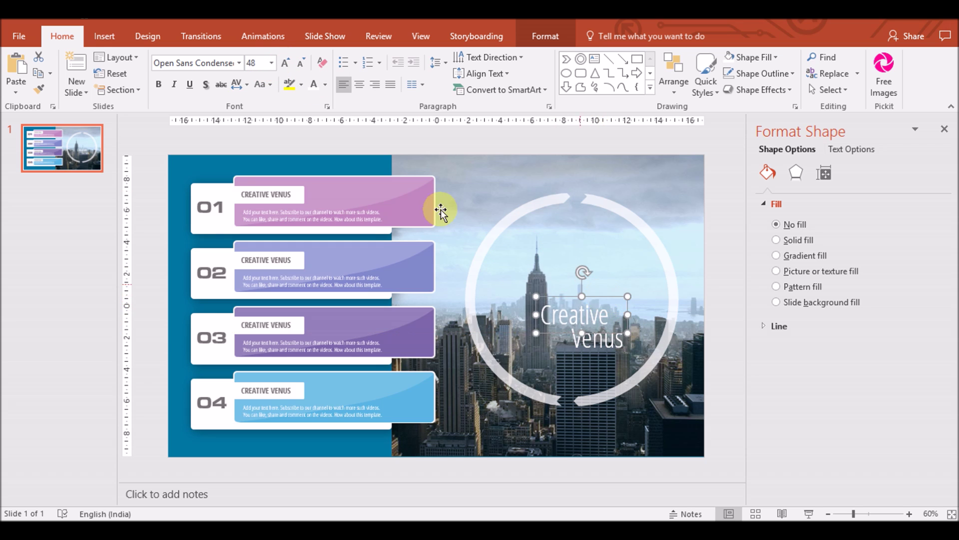
Change the title font to Open Sans Extrabold.
{"action": "left_click", "coordinate": [239, 62]}
{"action": "scroll", "coordinate": [339, 235], "scroll_direction": "down", "scroll_amount": 15}
{"action": "scroll", "coordinate": [340, 235], "scroll_direction": "down", "scroll_amount": 10}
{"action": "scroll", "coordinate": [340, 283], "scroll_direction": "down", "scroll_amount": 3}
{"action": "scroll", "coordinate": [338, 285], "scroll_direction": "down", "scroll_amount": 8}
{"action": "scroll", "coordinate": [336, 322], "scroll_direction": "down", "scroll_amount": 5}
{"action": "scroll", "coordinate": [338, 334], "scroll_direction": "down", "scroll_amount": 3}
{"action": "scroll", "coordinate": [338, 334], "scroll_direction": "down", "scroll_amount": 1}
{"action": "left_click", "coordinate": [228, 231]}
Widen the title box, centre it in the ring, and shrink text to 32 pt.
{"action": "left_click_drag", "start_coordinate": [505, 318], "coordinate": [470, 318]}
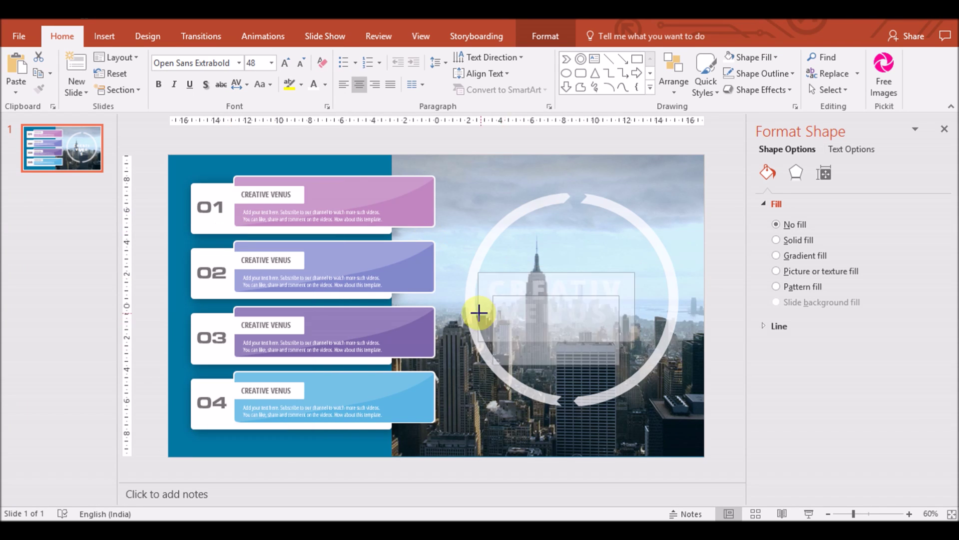
{"action": "left_click_drag", "start_coordinate": [641, 318], "coordinate": [661, 318]}
{"action": "left_click_drag", "start_coordinate": [600, 266], "coordinate": [612, 264]}
{"action": "left_click", "coordinate": [302, 62]}
{"action": "left_click", "coordinate": [301, 63]}
{"action": "left_click", "coordinate": [301, 63]}
{"action": "left_click", "coordinate": [301, 62]}
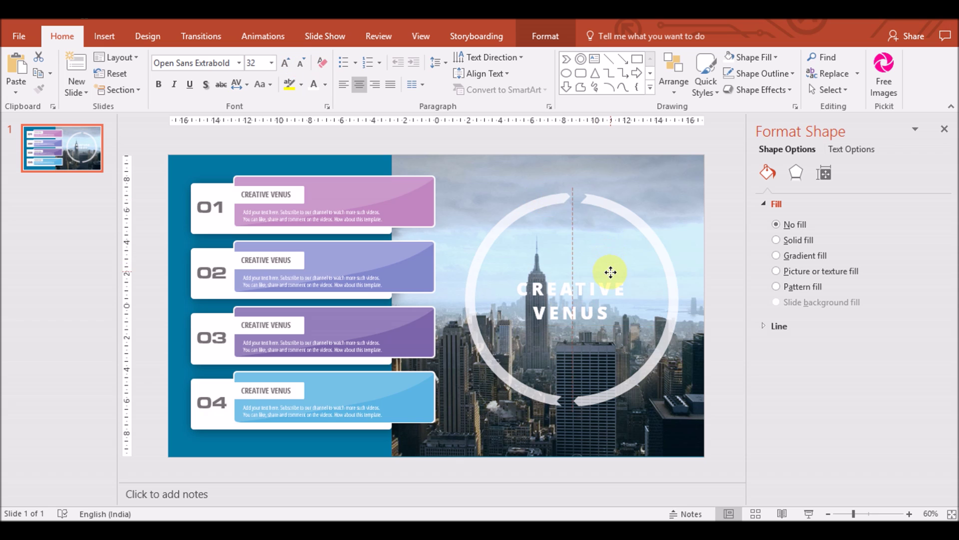
{"action": "left_click", "coordinate": [104, 36]}
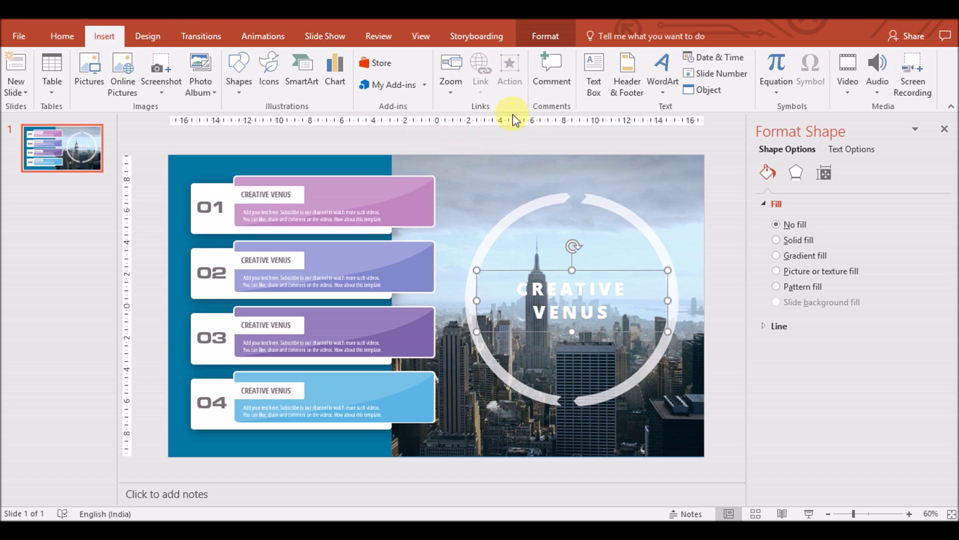
Draw a circle inside the ring with near-black fill at 62% transparency.
{"action": "left_click", "coordinate": [238, 80]}
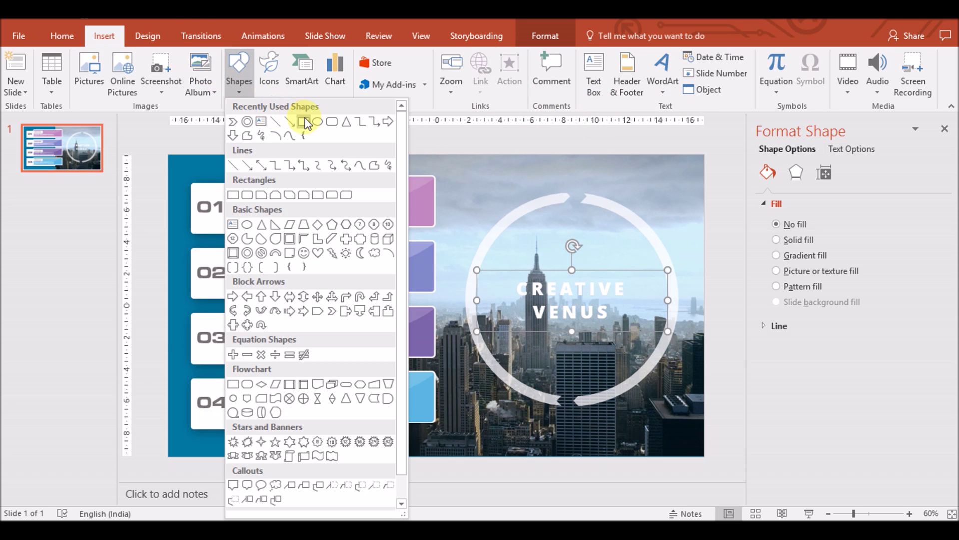
{"action": "left_click", "coordinate": [300, 120]}
{"action": "left_click_drag", "start_coordinate": [508, 234], "coordinate": [676, 382]}
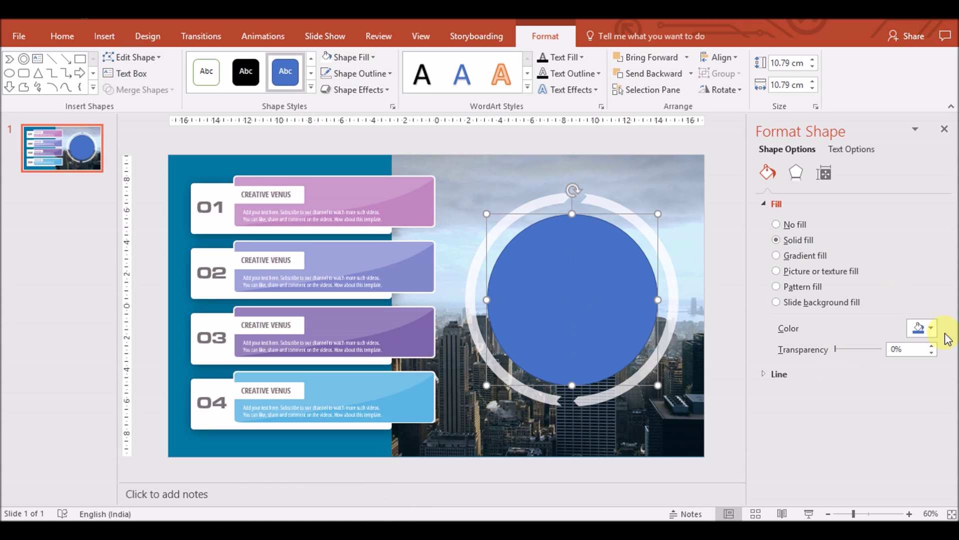
{"action": "left_click", "coordinate": [931, 328]}
{"action": "left_click", "coordinate": [858, 398]}
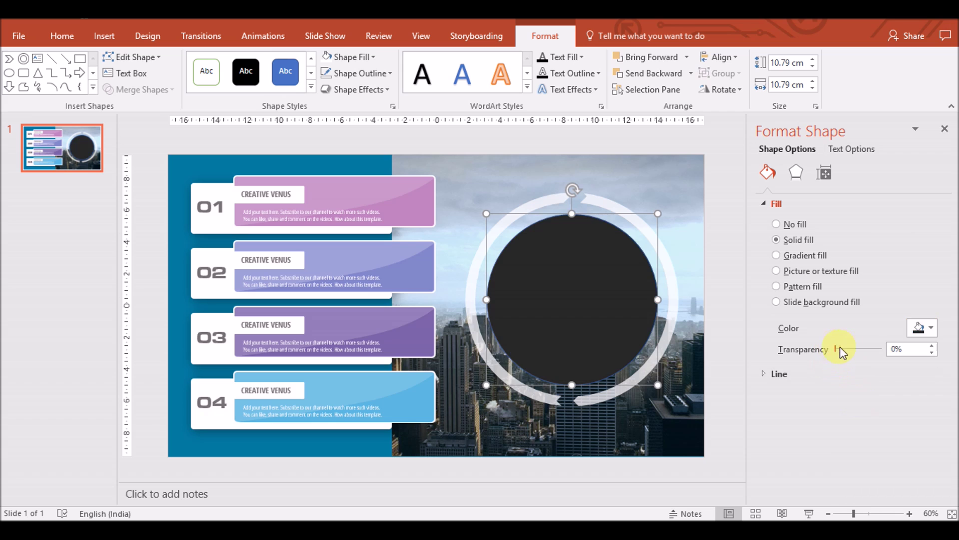
{"action": "left_click_drag", "start_coordinate": [835, 349], "coordinate": [867, 352]}
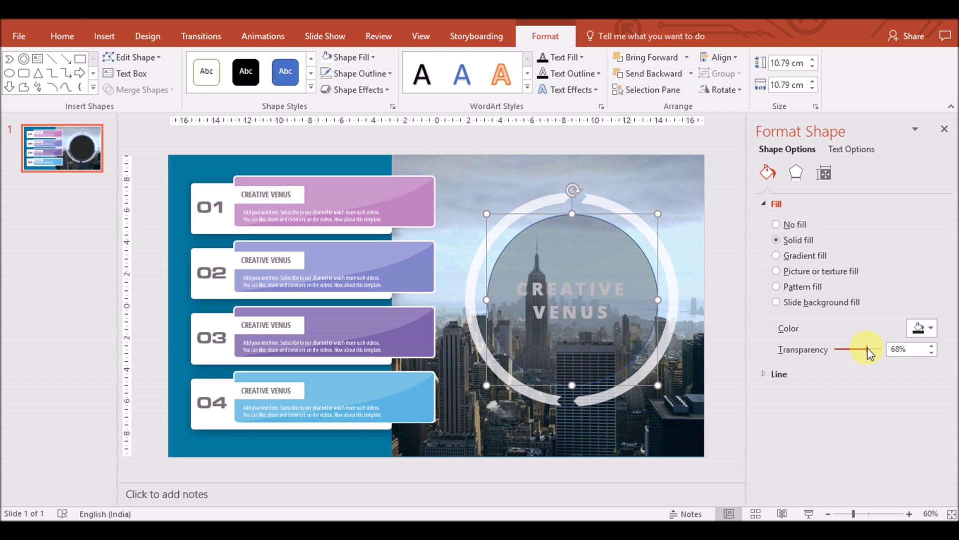
Send the circle backward behind the CREATIVE VENUS title.
{"action": "right_click", "coordinate": [610, 321]}
{"action": "left_click", "coordinate": [694, 187]}
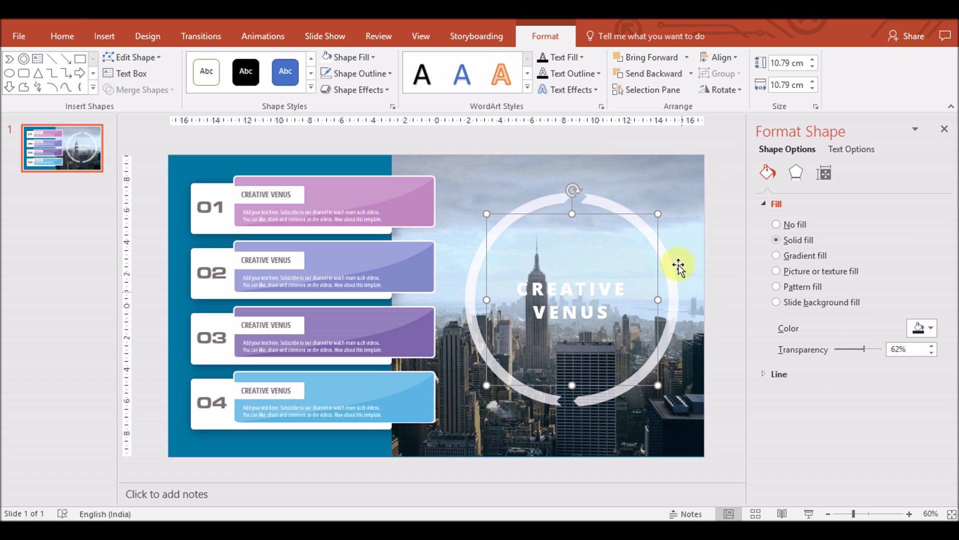
{"action": "left_click", "coordinate": [677, 262]}
{"action": "right_click", "coordinate": [676, 256]}
Set the city photo's transparency to 0% and desaturate it to grayscale with Saturation 0%.
{"action": "left_click", "coordinate": [733, 387]}
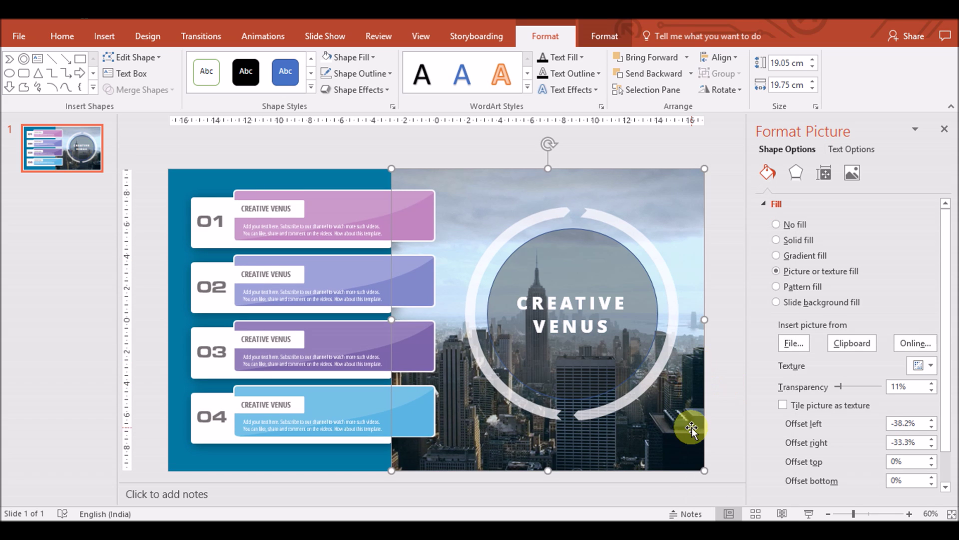
{"action": "left_click_drag", "start_coordinate": [840, 386], "coordinate": [820, 388]}
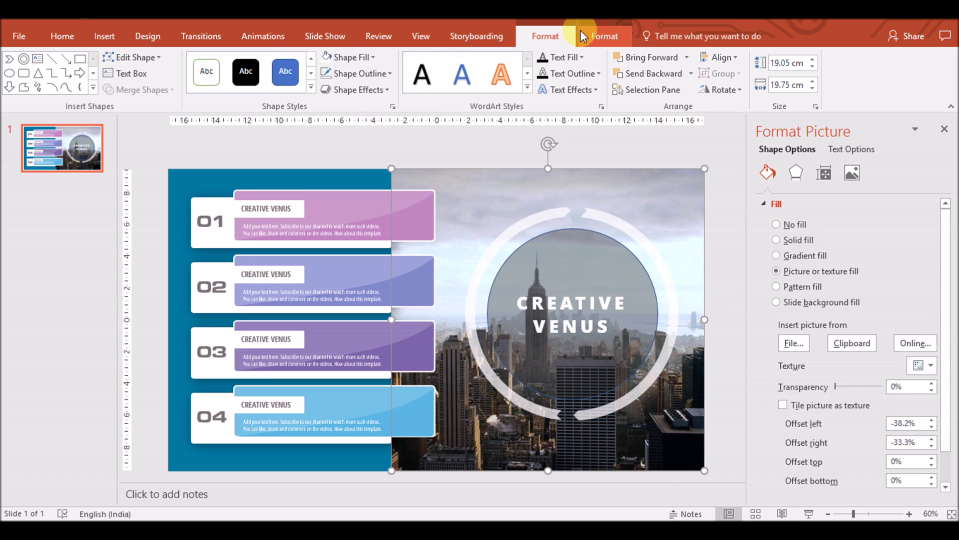
{"action": "left_click", "coordinate": [600, 35]}
{"action": "left_click", "coordinate": [149, 86]}
{"action": "left_click", "coordinate": [119, 87]}
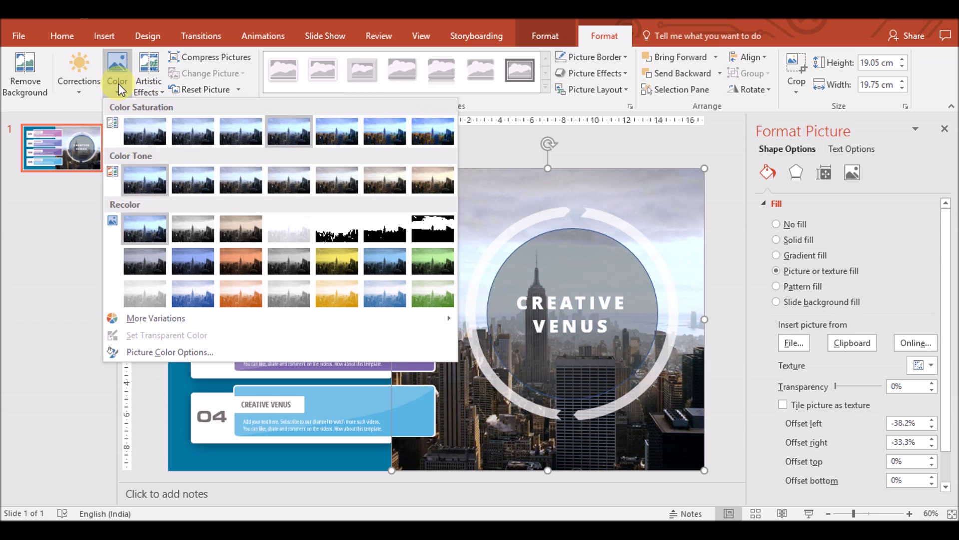
{"action": "left_click", "coordinate": [384, 184]}
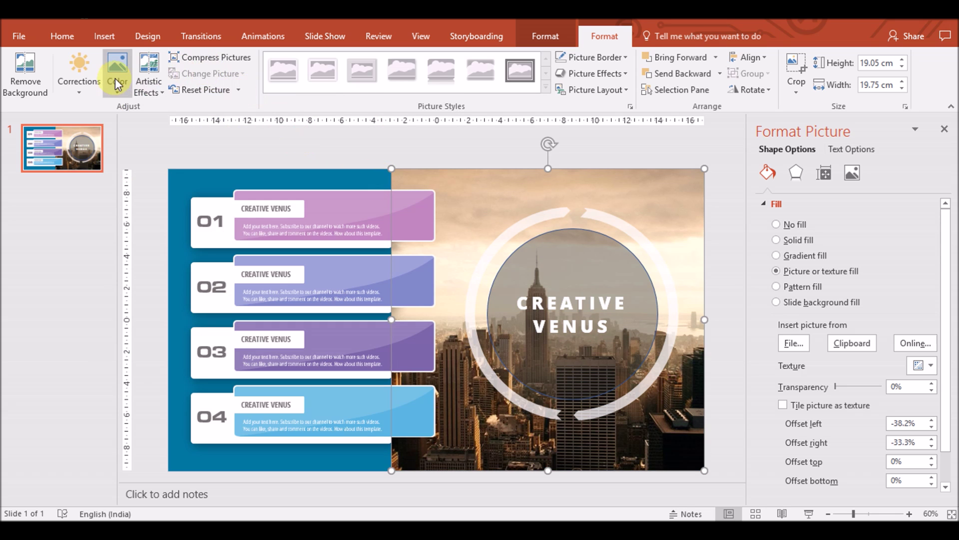
{"action": "left_click", "coordinate": [116, 81]}
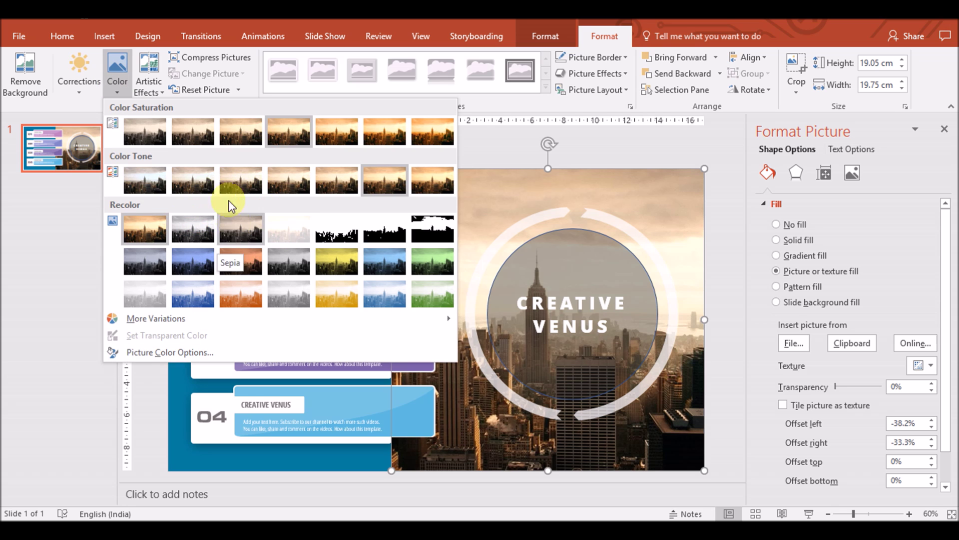
{"action": "left_click", "coordinate": [149, 137]}
Give the translucent circle a standard fill colour from the Shape Fill palette.
{"action": "left_click", "coordinate": [549, 257]}
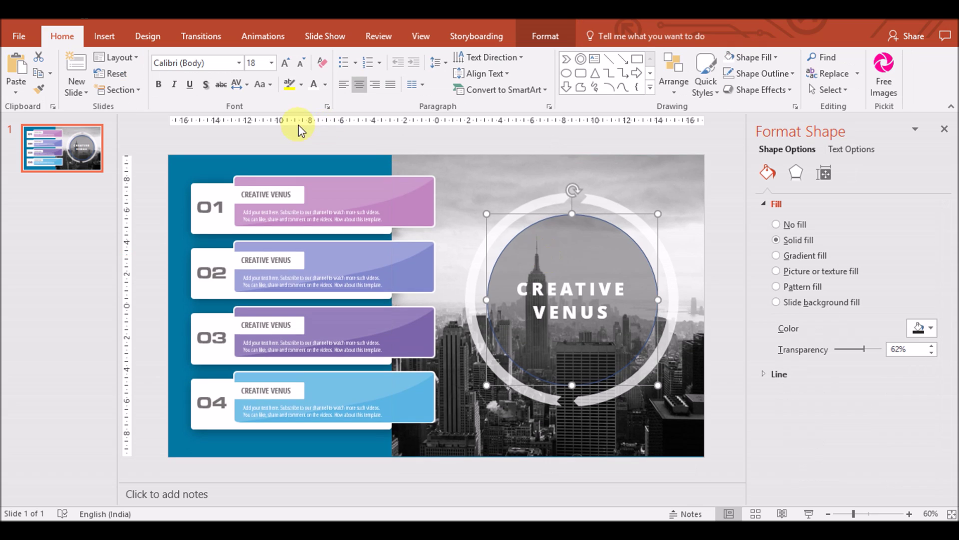
{"action": "left_click", "coordinate": [518, 37]}
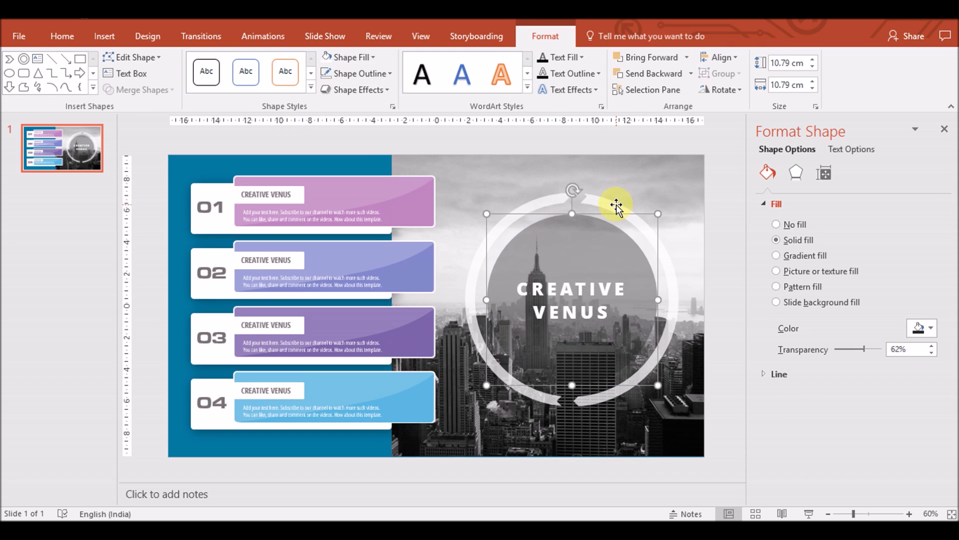
{"action": "left_click", "coordinate": [923, 328]}
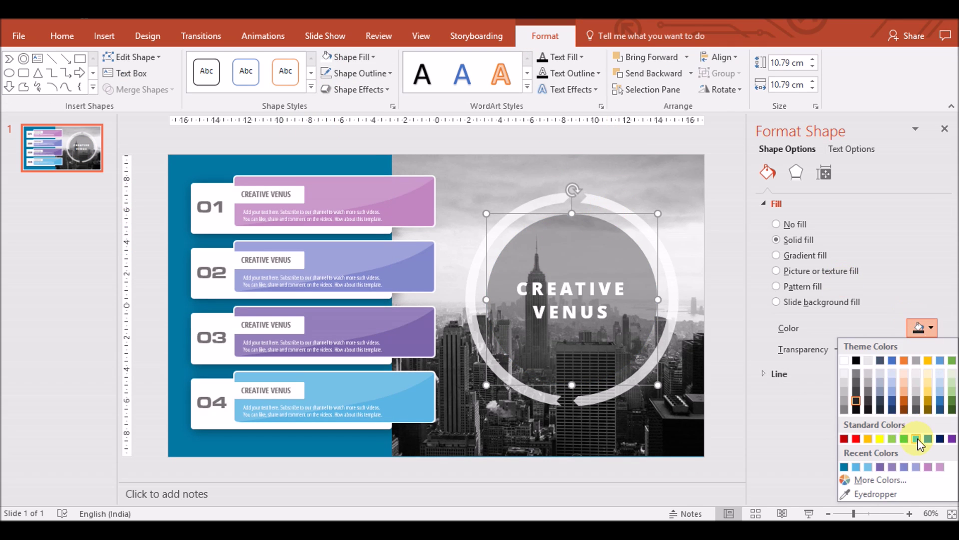
{"action": "left_click", "coordinate": [917, 438]}
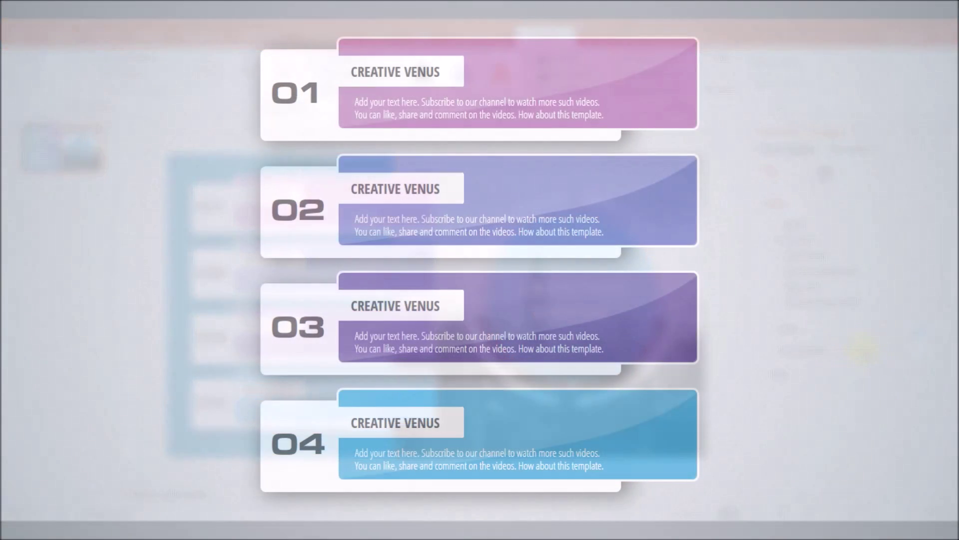